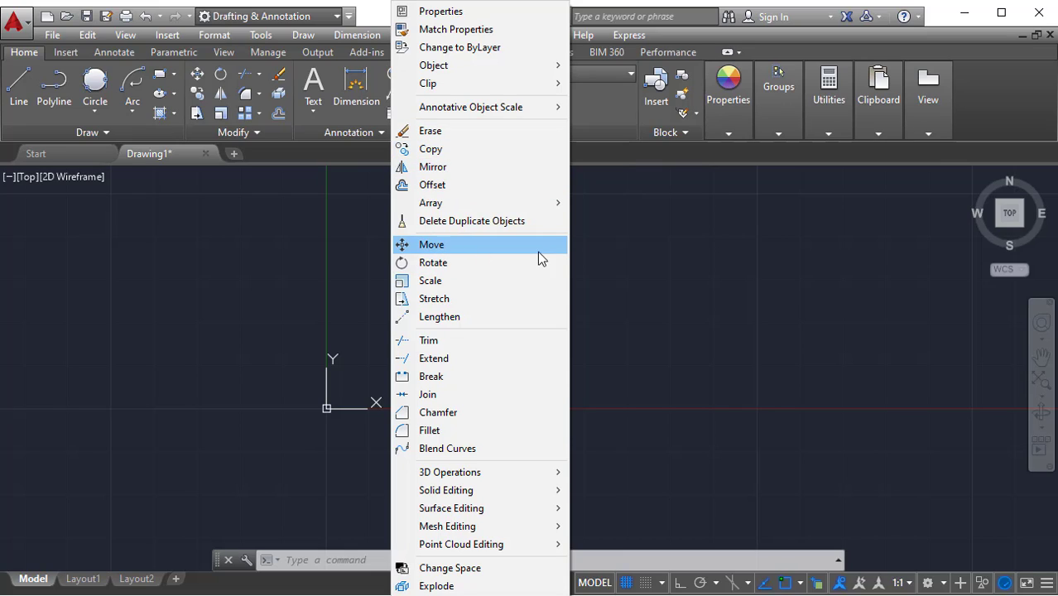
Step: Erase the circle with the Erase command and undo the erasure
{"action": "left_click", "coordinate": [662, 306]}
{"action": "key", "text": "Escape"}
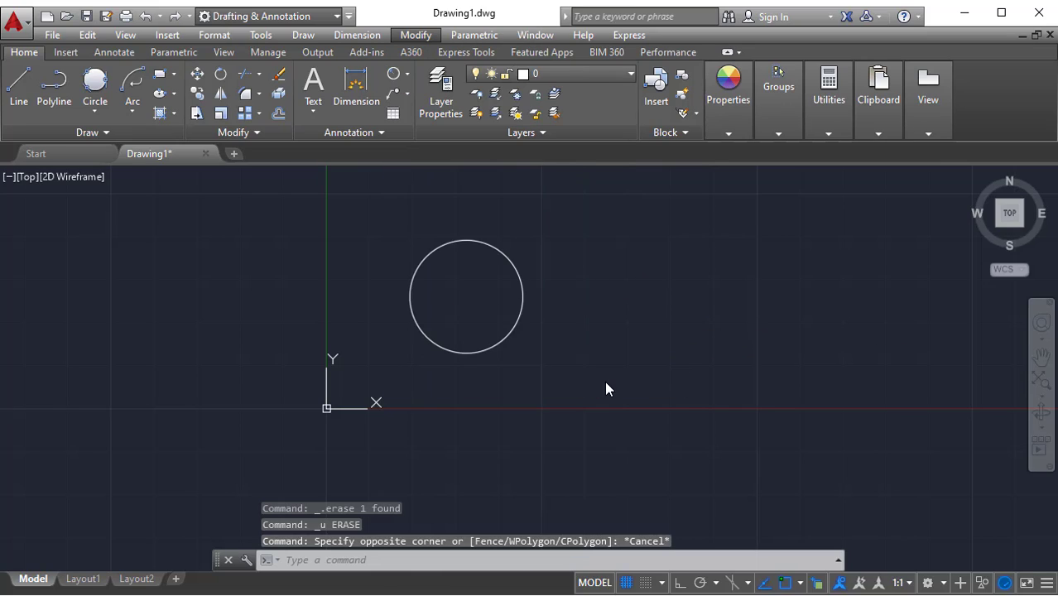
{"action": "left_click", "coordinate": [523, 339]}
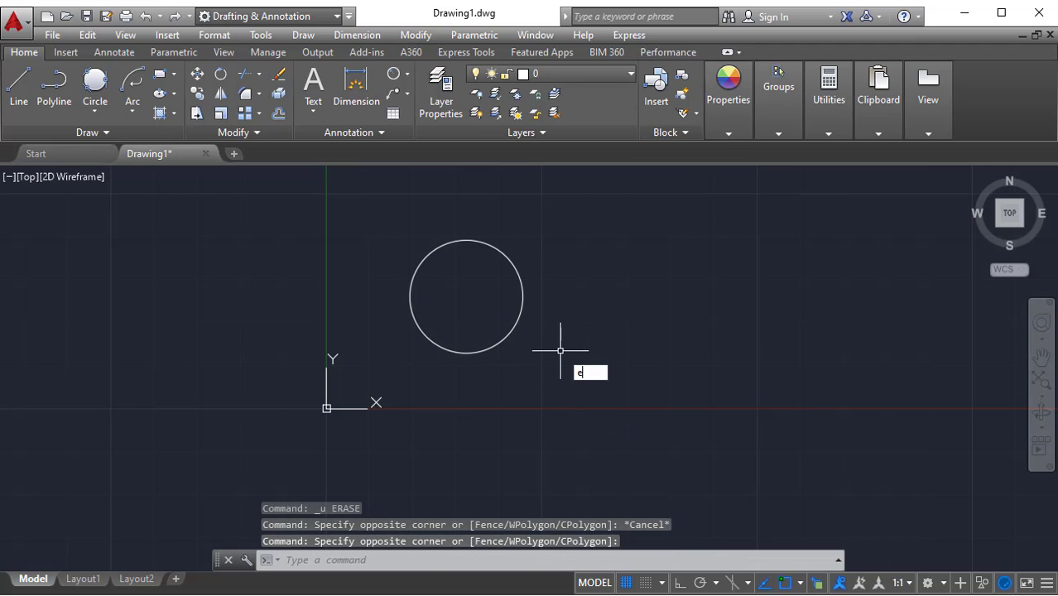
{"action": "type", "text": "e"}
{"action": "key", "text": "Return"}
{"action": "left_click", "coordinate": [520, 308]}
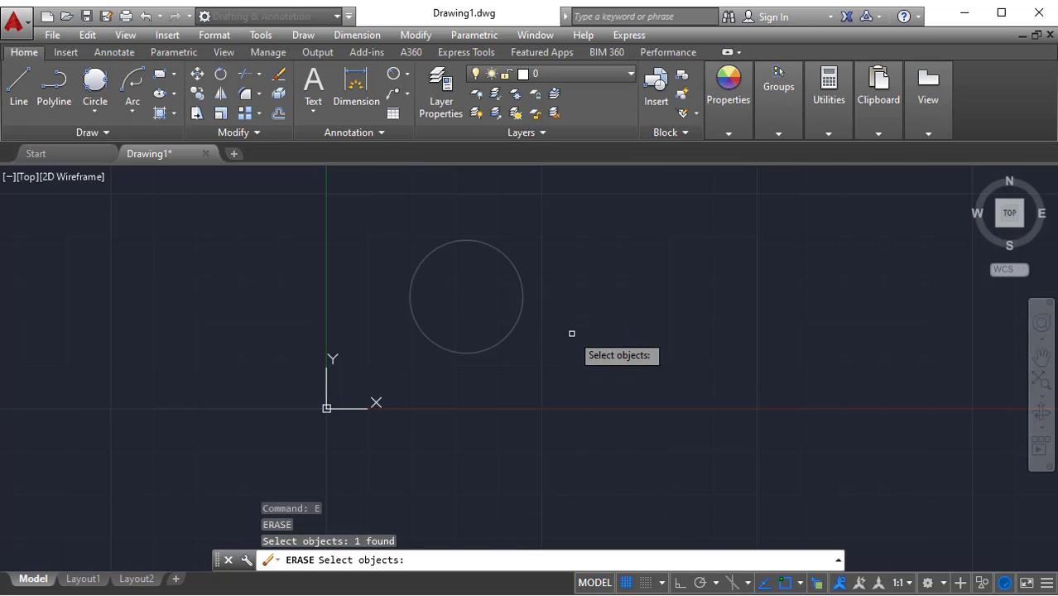
{"action": "key", "text": "Return"}
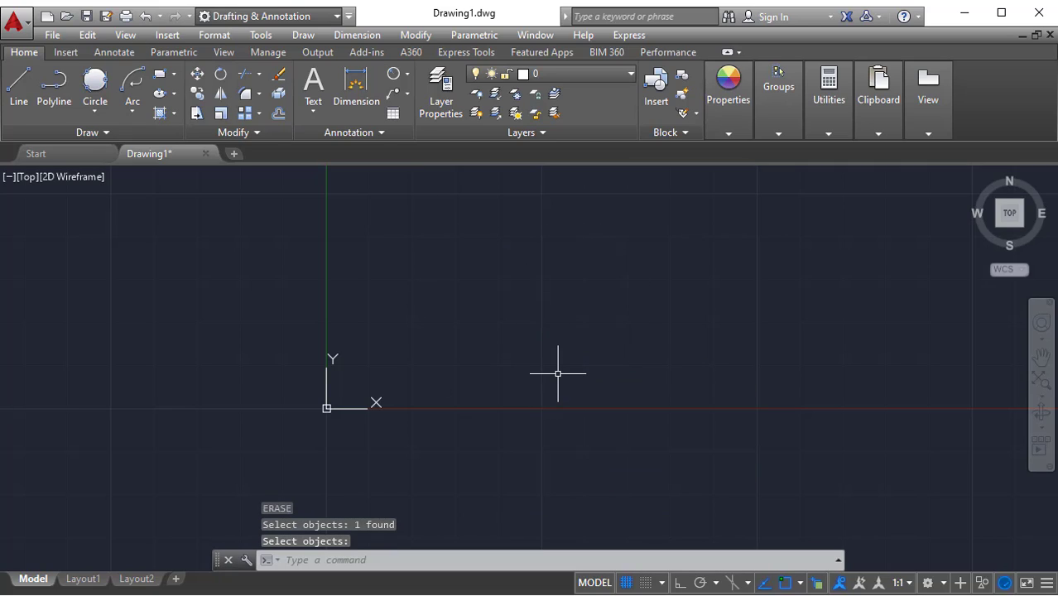
{"action": "key", "text": "ctrl+z"}
Step: Delete the circle directly by selecting it without starting the Erase command
{"action": "left_click", "coordinate": [584, 361]}
{"action": "left_click", "coordinate": [507, 295]}
{"action": "key", "text": "Delete"}
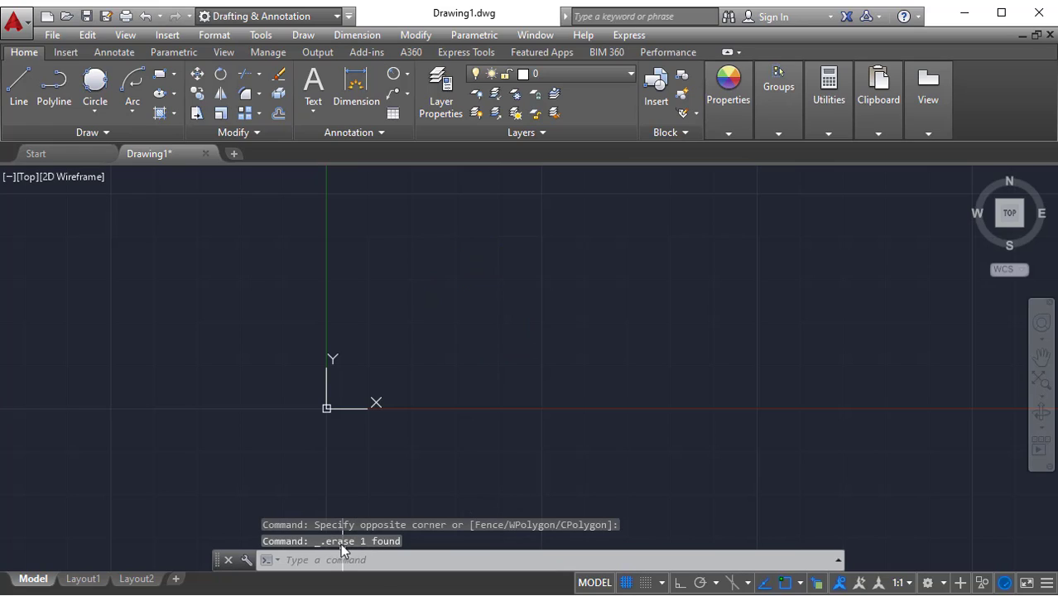
{"action": "key", "text": "Escape"}
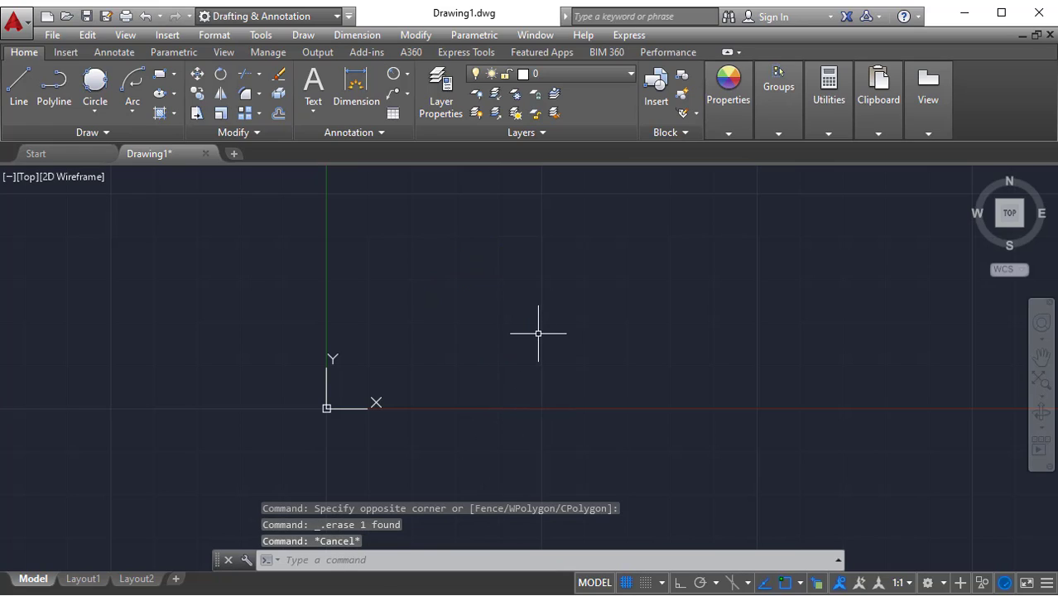
Step: Draw a small circle freehand above and to the right of the origin
{"action": "type", "text": "c"}
{"action": "key", "text": "Return"}
{"action": "left_click", "coordinate": [498, 307]}
{"action": "left_click", "coordinate": [519, 307]}
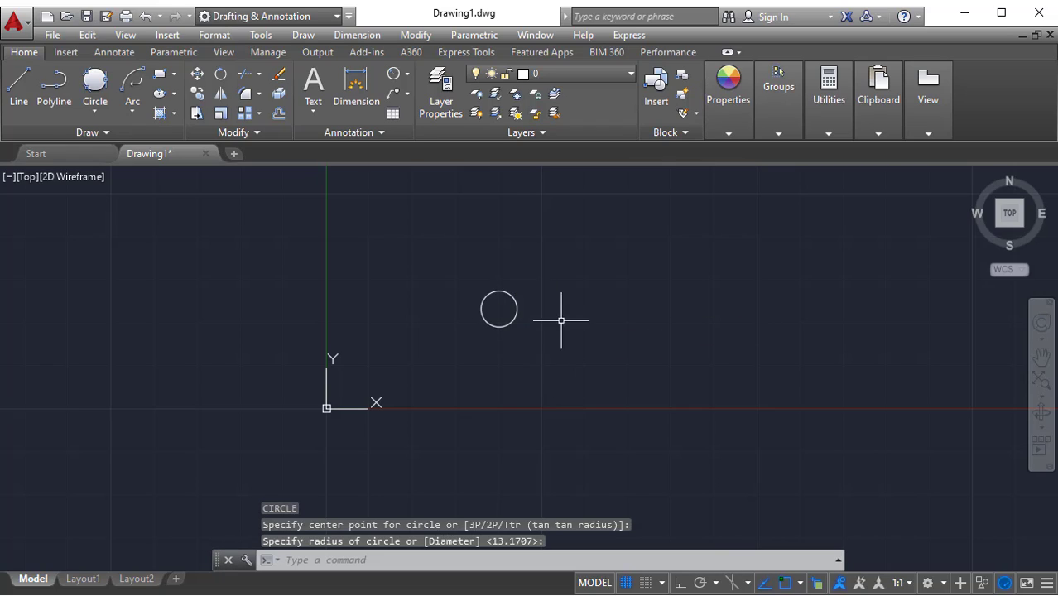
Step: Copy the circle from its centre to three freely chosen places to its right, two higher and one slightly lower
{"action": "scroll", "coordinate": [534, 303], "scroll_direction": "up", "scroll_amount": 2}
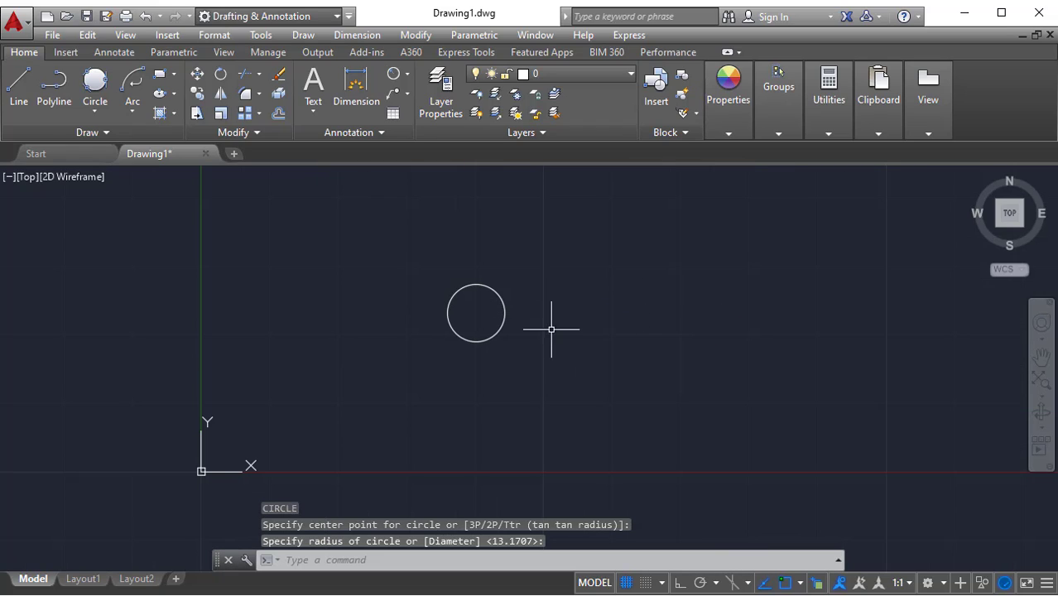
{"action": "scroll", "coordinate": [489, 343], "scroll_direction": "up", "scroll_amount": 2}
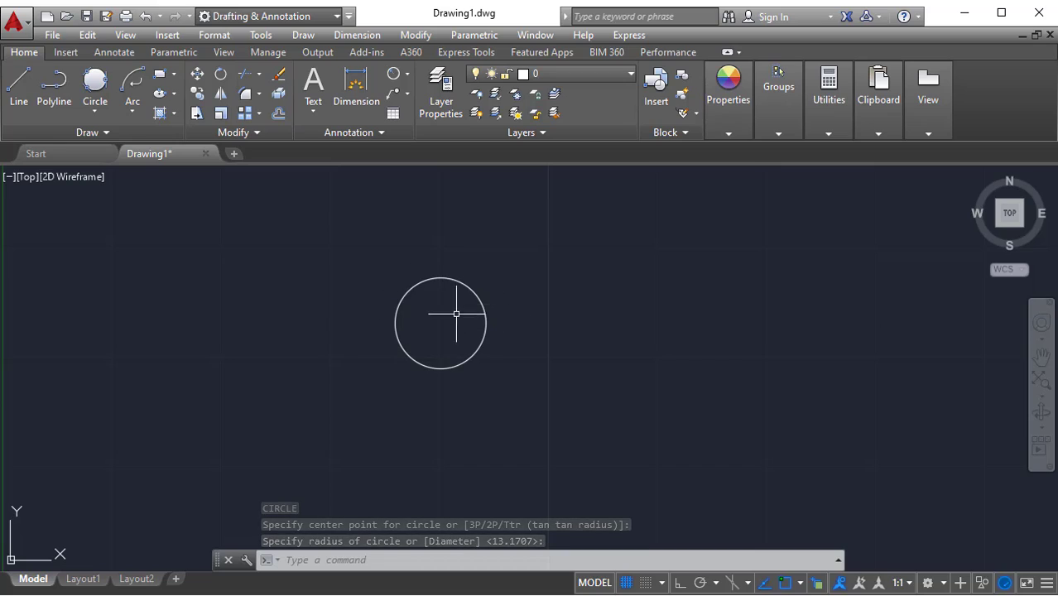
{"action": "middle_click_drag", "start_coordinate": [559, 313], "coordinate": [430, 352]}
{"action": "scroll", "coordinate": [430, 352], "scroll_direction": "down", "scroll_amount": 2}
{"action": "middle_click_drag", "start_coordinate": [523, 352], "coordinate": [500, 358]}
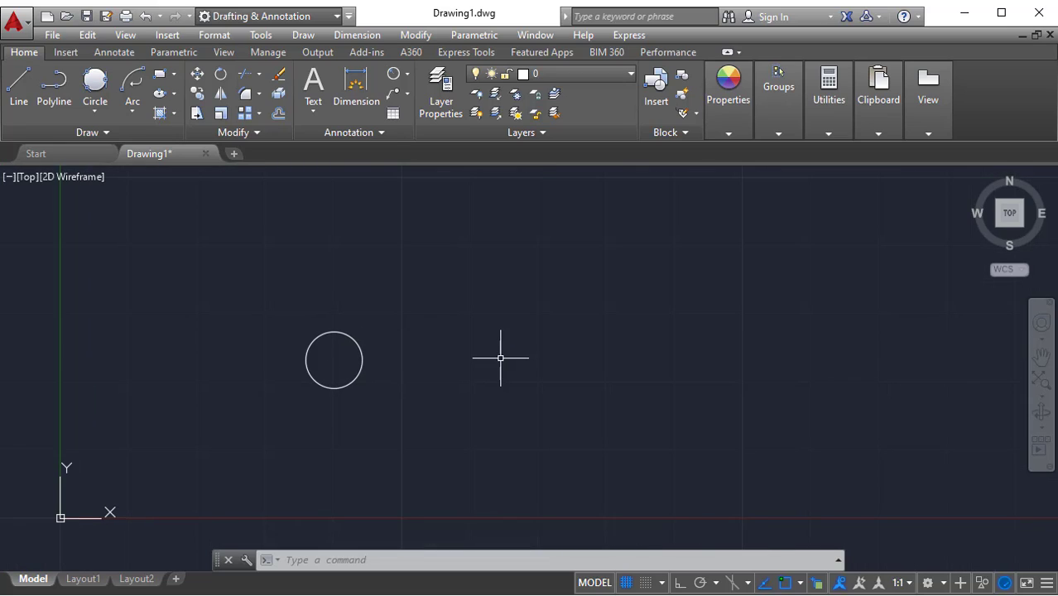
{"action": "type", "text": "p"}
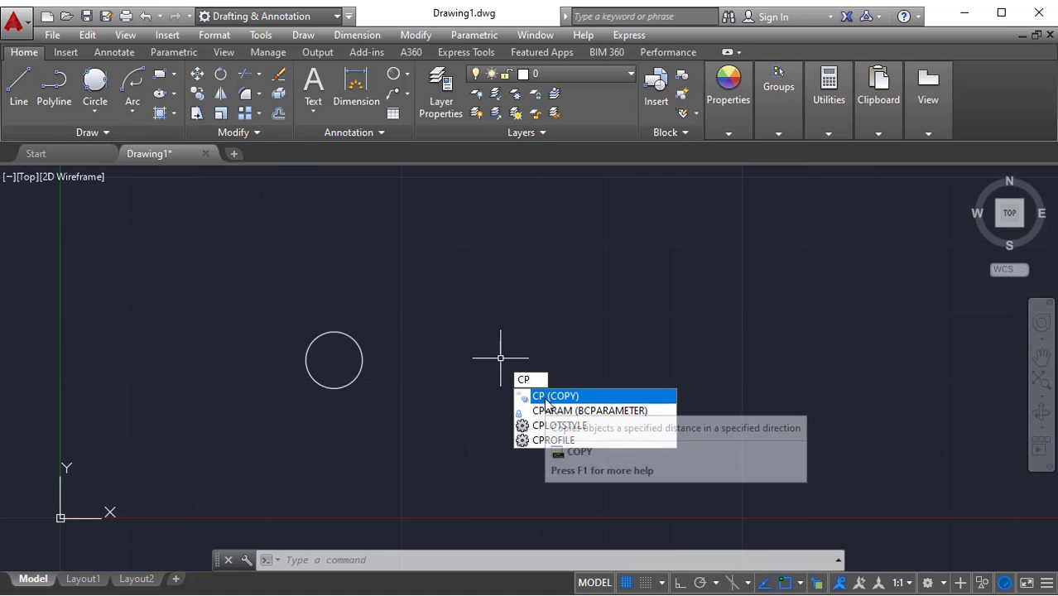
{"action": "key", "text": "BackSpace"}
{"action": "type", "text": "o"}
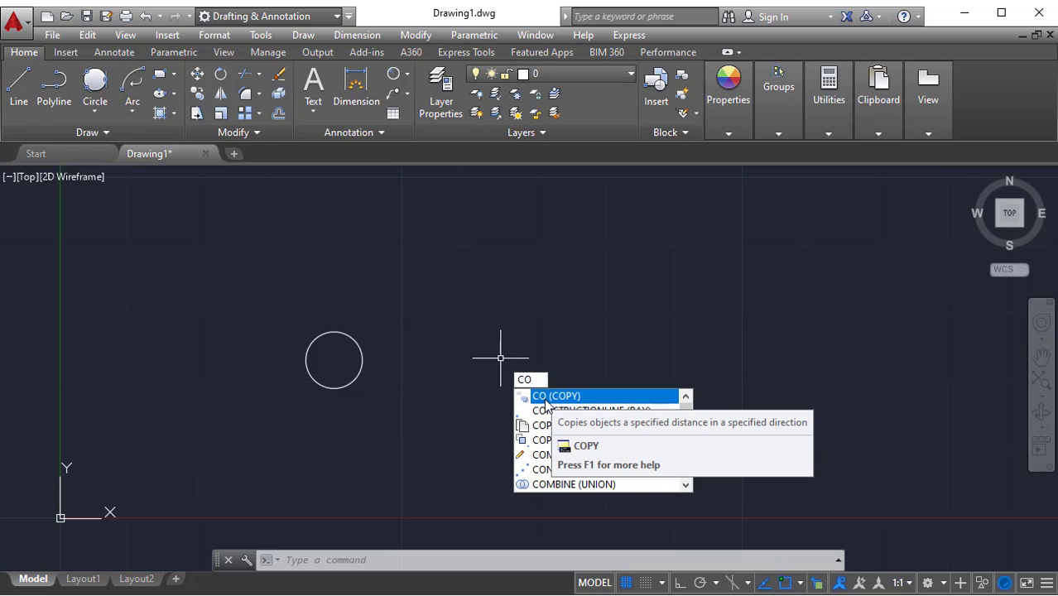
{"action": "left_click", "coordinate": [546, 399]}
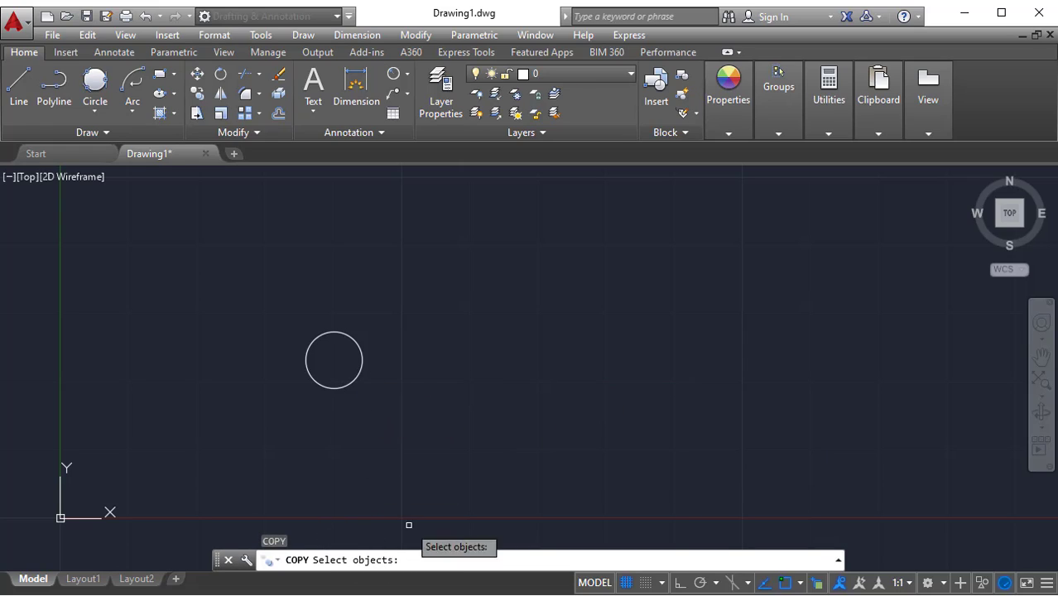
{"action": "left_click", "coordinate": [393, 406]}
{"action": "left_click", "coordinate": [321, 357]}
{"action": "key", "text": "Return"}
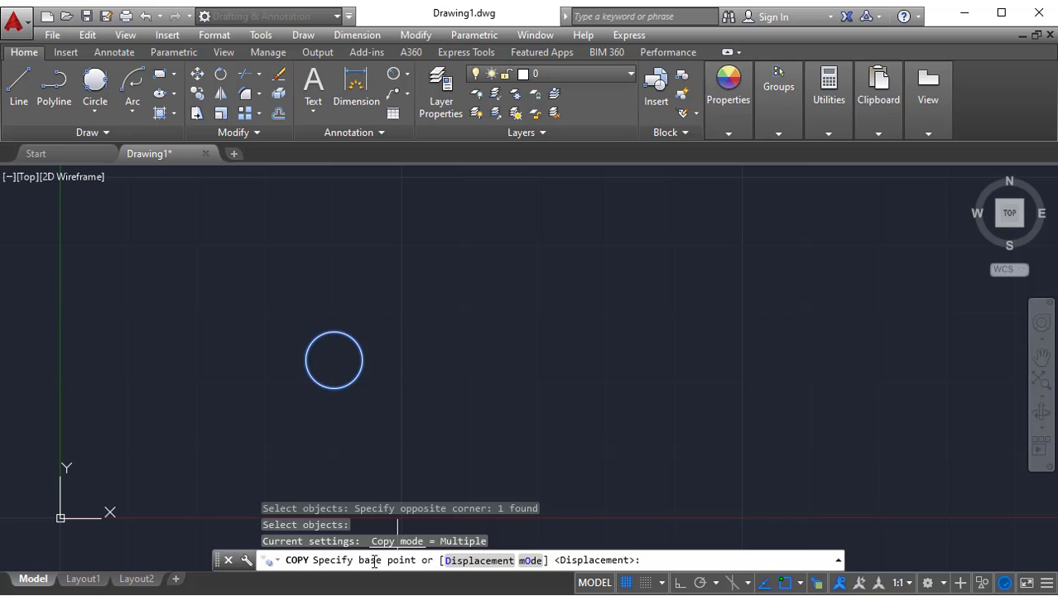
{"action": "left_click", "coordinate": [335, 357]}
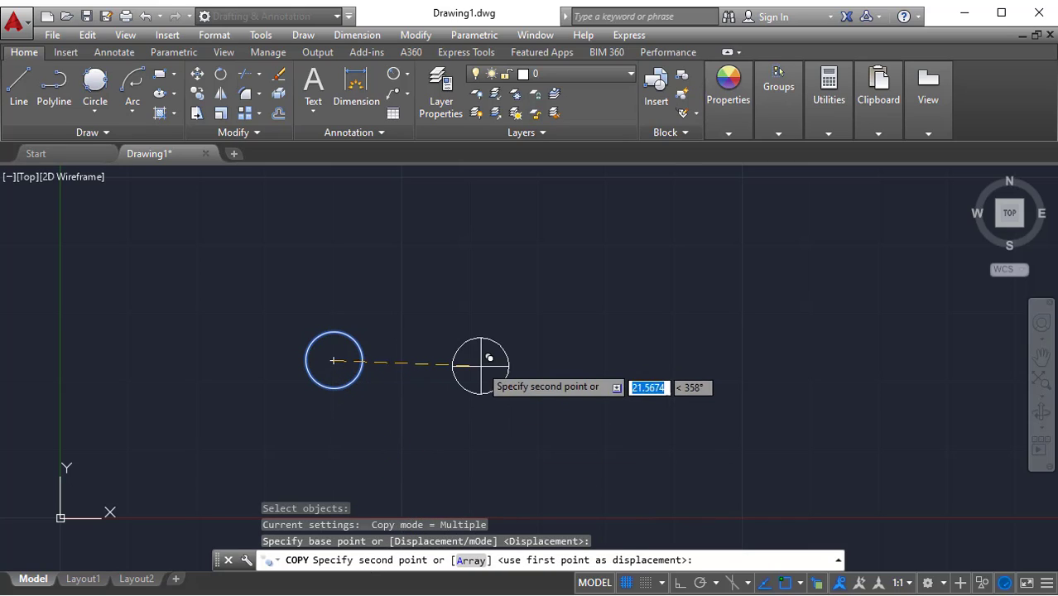
{"action": "left_click", "coordinate": [465, 267]}
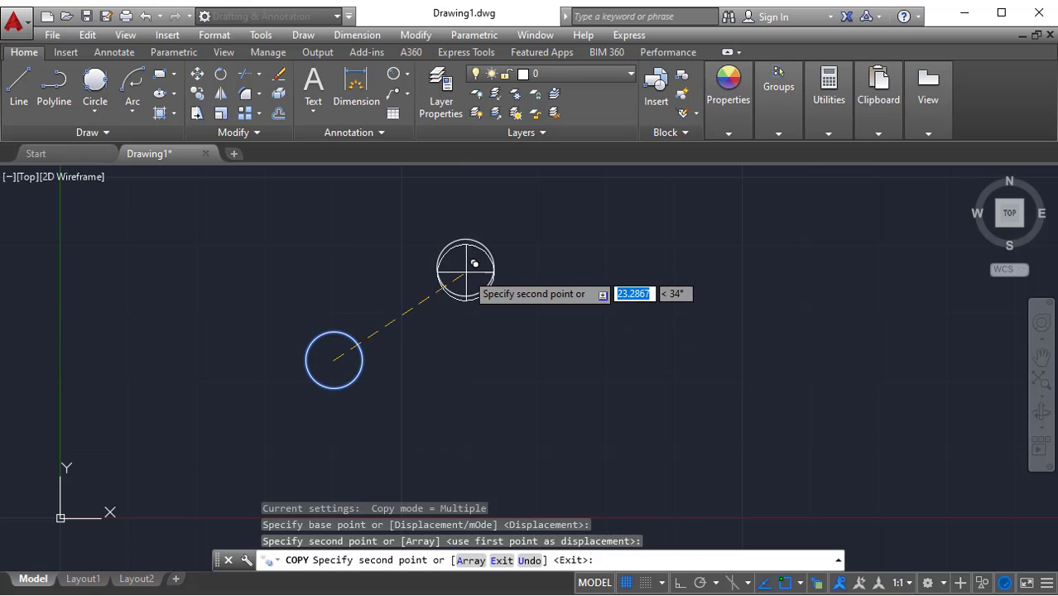
{"action": "left_click", "coordinate": [530, 393]}
{"action": "left_click", "coordinate": [631, 284]}
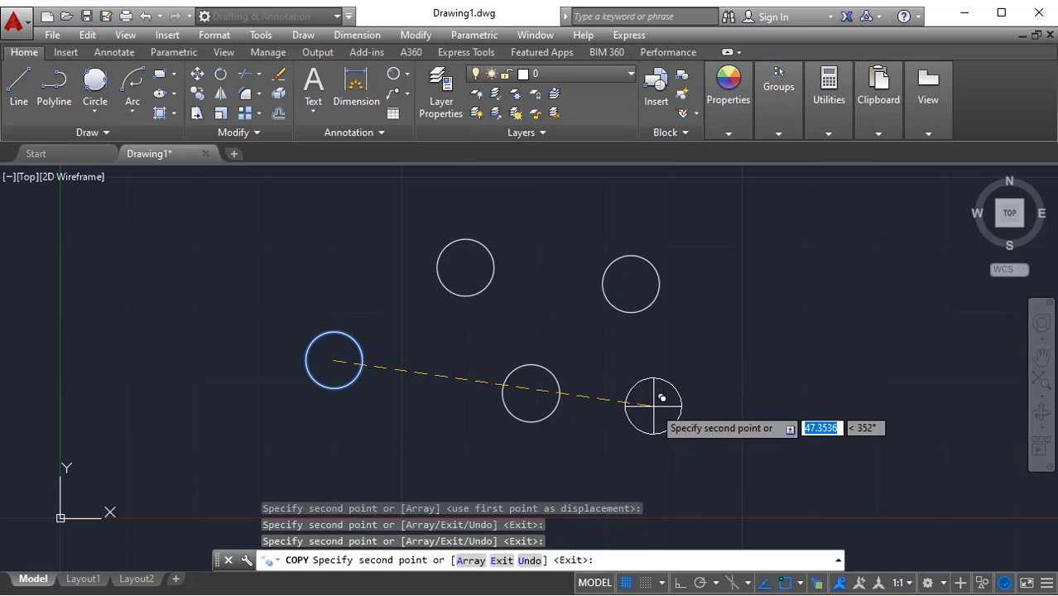
{"action": "key", "text": "Escape"}
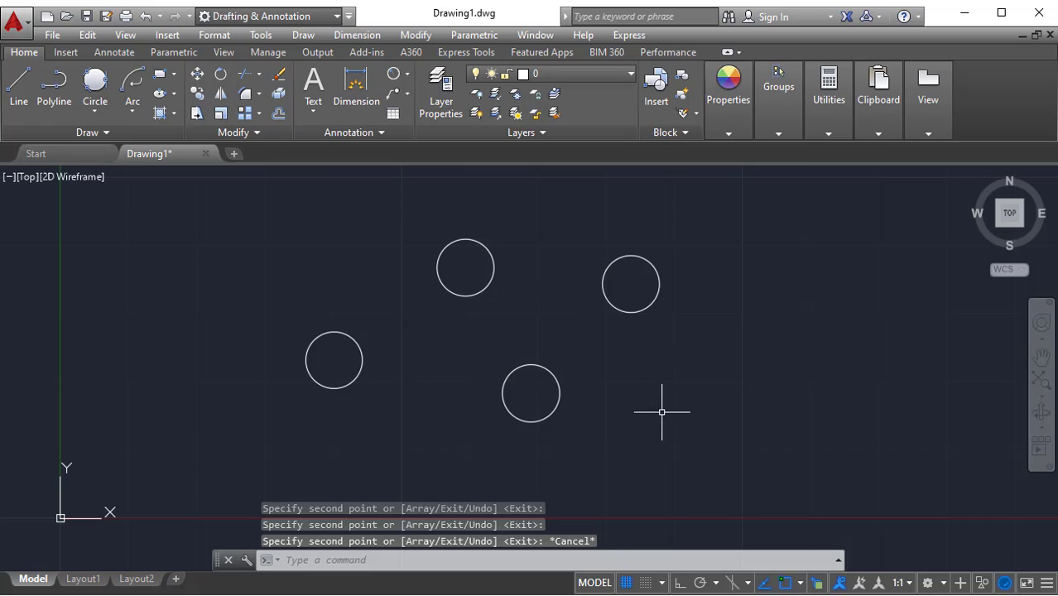
Step: Delete the three copied circles, keeping only the original circle
{"action": "middle_click_drag", "start_coordinate": [661, 412], "coordinate": [606, 399]}
{"action": "left_click", "coordinate": [692, 431]}
{"action": "left_click", "coordinate": [377, 222]}
{"action": "key", "text": "Delete"}
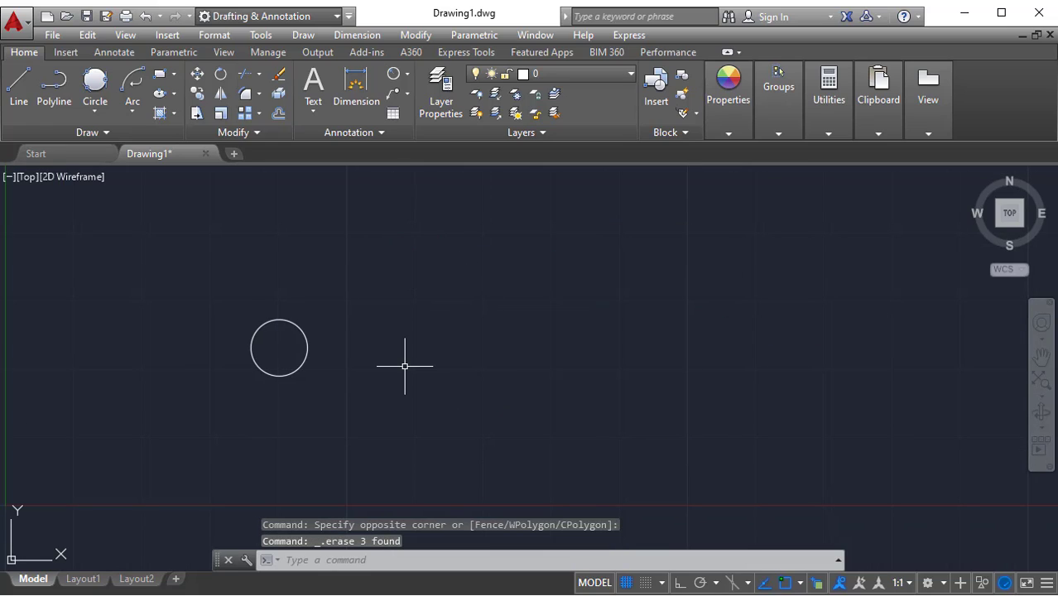
Step: Copy the circle with the Displacement option, picking a displacement up and to the right of the origin
{"action": "key", "text": "Return"}
{"action": "left_click", "coordinate": [373, 401]}
{"action": "left_click", "coordinate": [269, 350]}
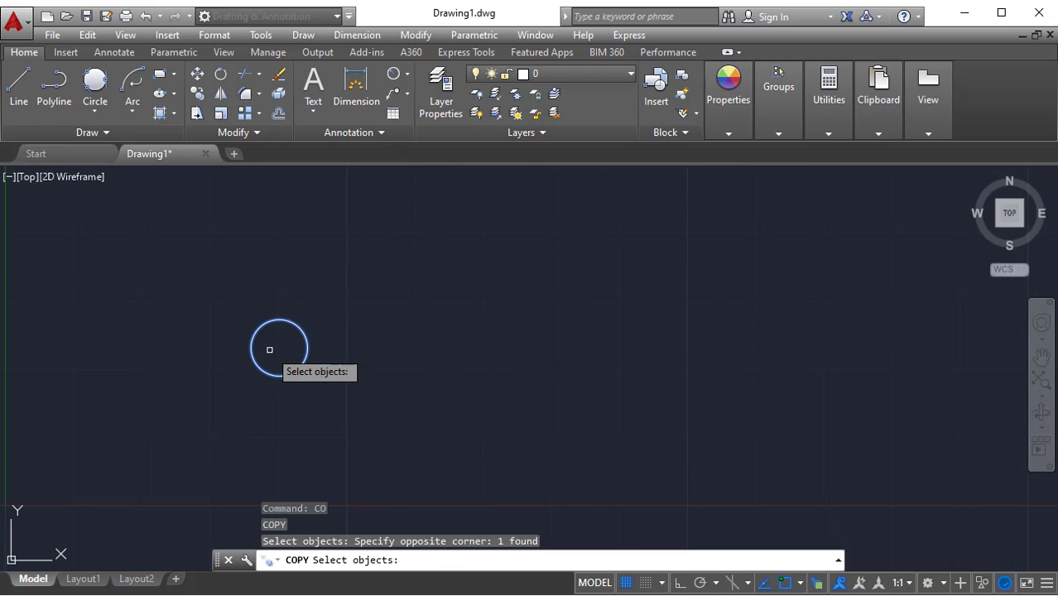
{"action": "key", "text": "Return"}
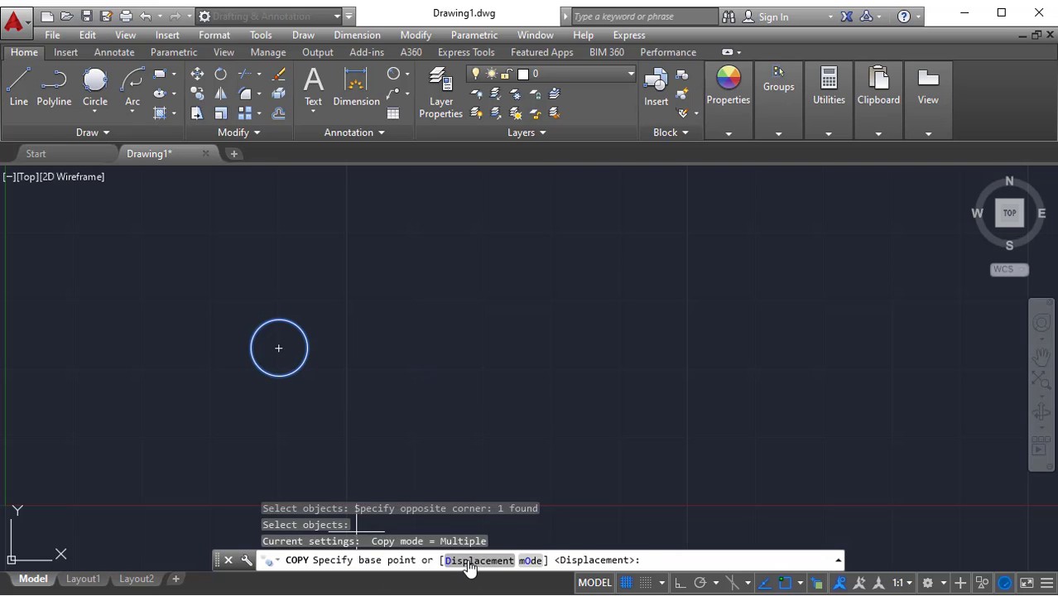
{"action": "scroll", "coordinate": [463, 411], "scroll_direction": "down", "scroll_amount": 1}
{"action": "middle_click_drag", "start_coordinate": [396, 411], "coordinate": [469, 350]}
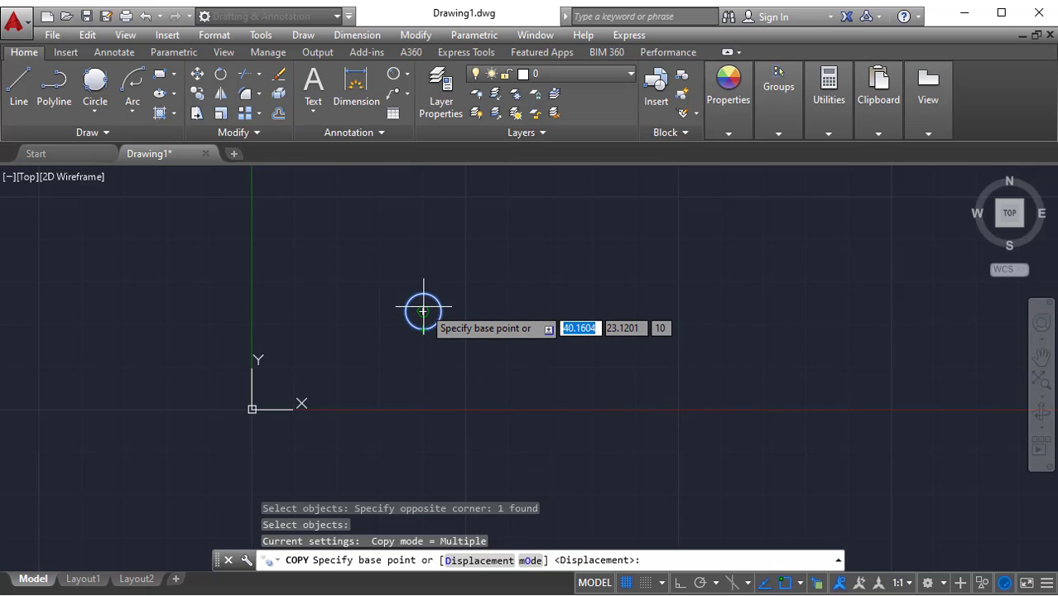
{"action": "left_click", "coordinate": [465, 561]}
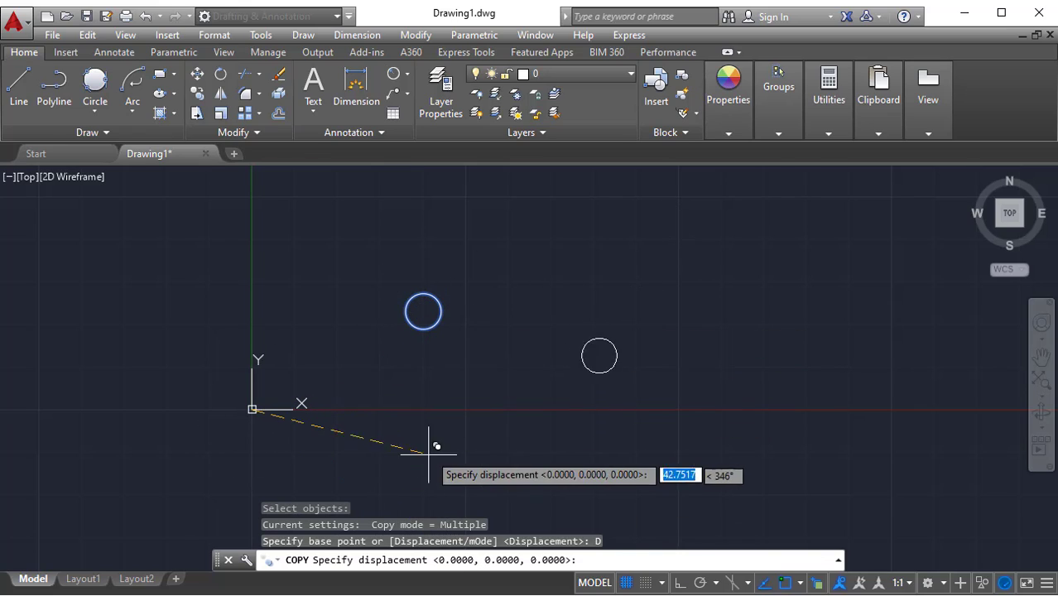
{"action": "left_click", "coordinate": [456, 357]}
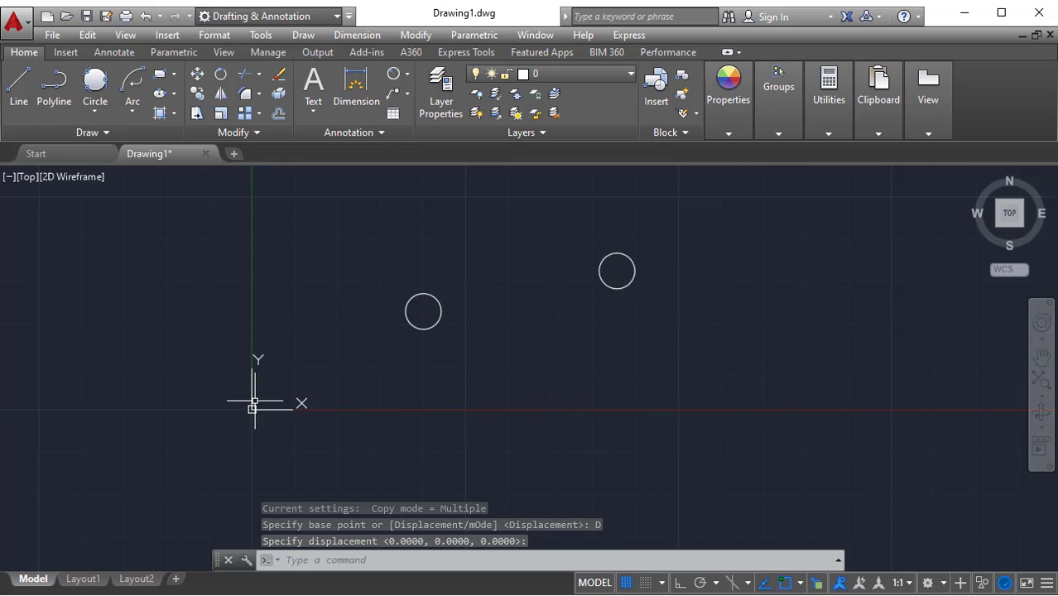
Step: Delete the circle copied by displacement, keeping the original
{"action": "left_click", "coordinate": [893, 322]}
{"action": "left_click", "coordinate": [554, 202]}
{"action": "key", "text": "Delete"}
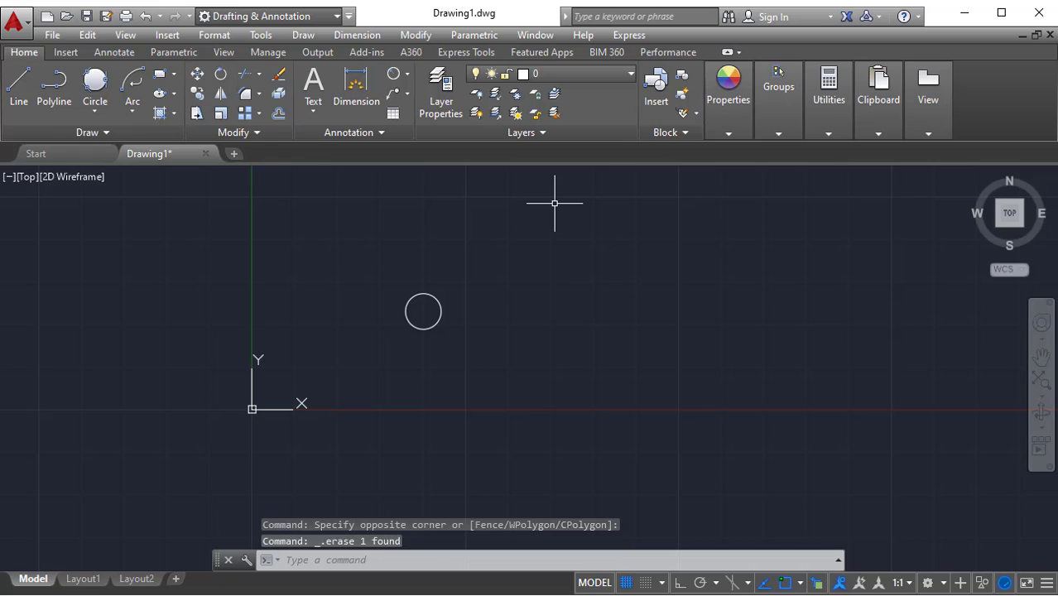
Step: Set the copy mode to Single and copy the circle from its centre to one point up and to its right
{"action": "type", "text": "co"}
{"action": "key", "text": "Return"}
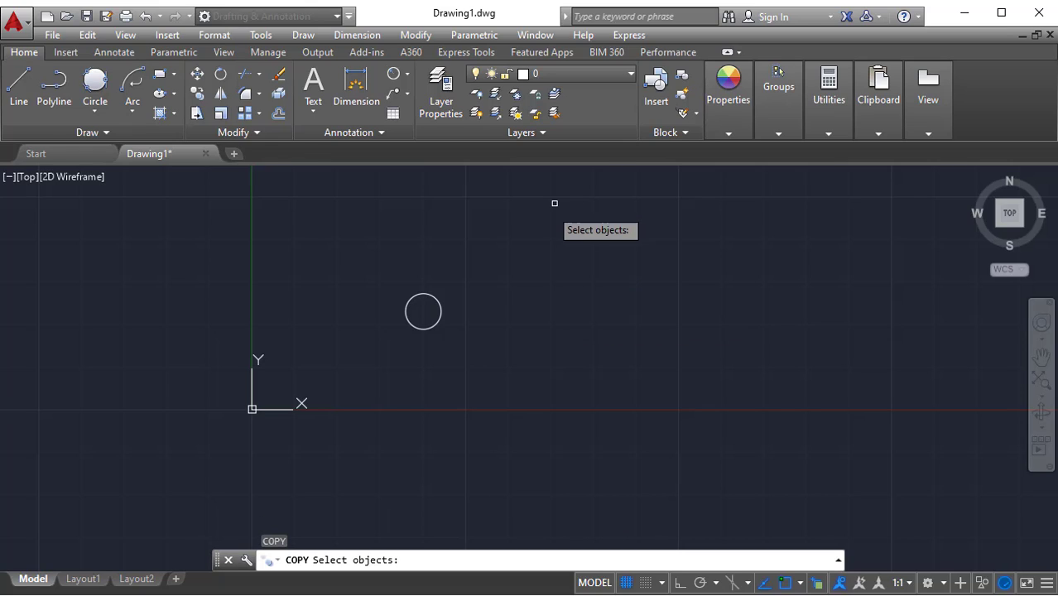
{"action": "left_click", "coordinate": [507, 362]}
{"action": "left_click", "coordinate": [408, 313]}
{"action": "key", "text": "Return"}
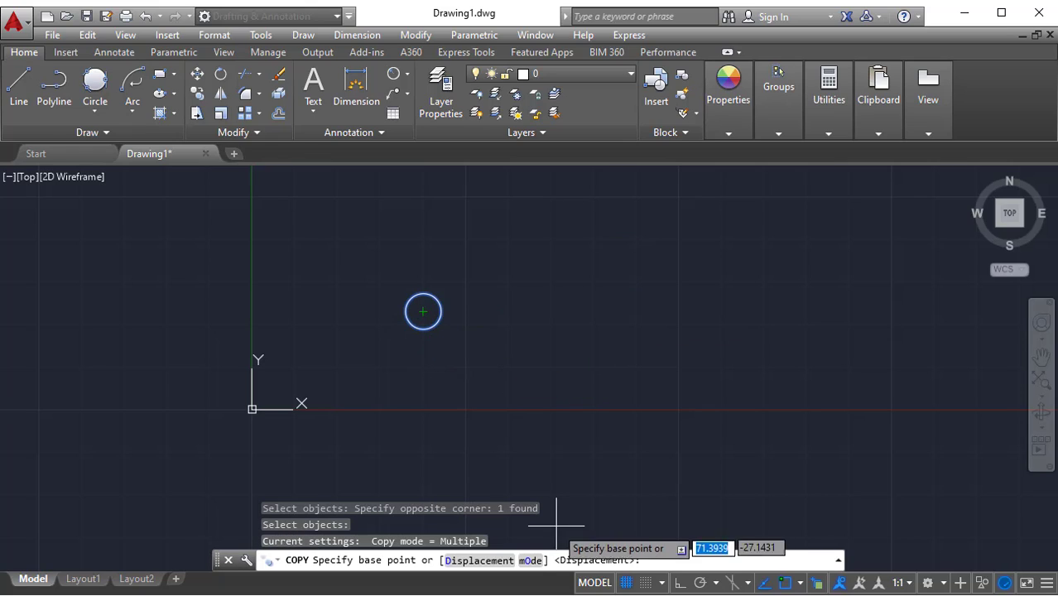
{"action": "left_click", "coordinate": [530, 560]}
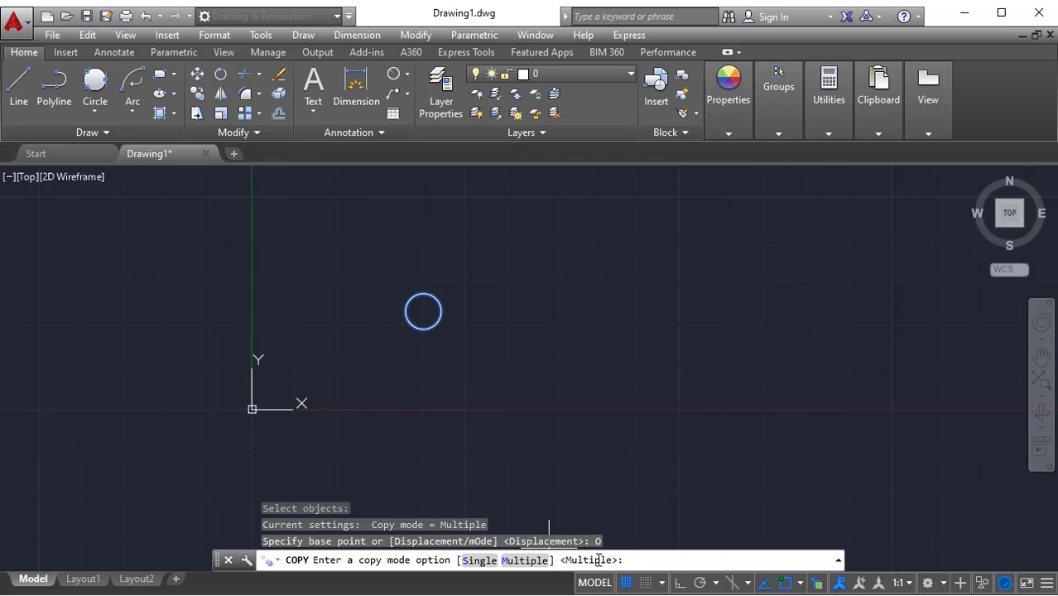
{"action": "left_click", "coordinate": [464, 563]}
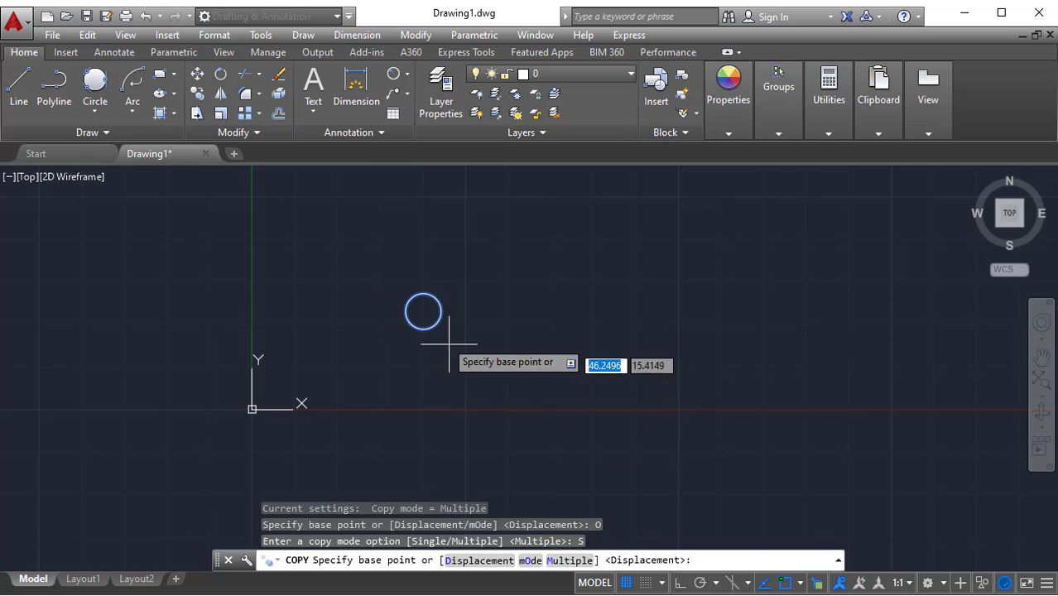
{"action": "scroll", "coordinate": [431, 314], "scroll_direction": "up", "scroll_amount": 2}
{"action": "left_click", "coordinate": [416, 308]}
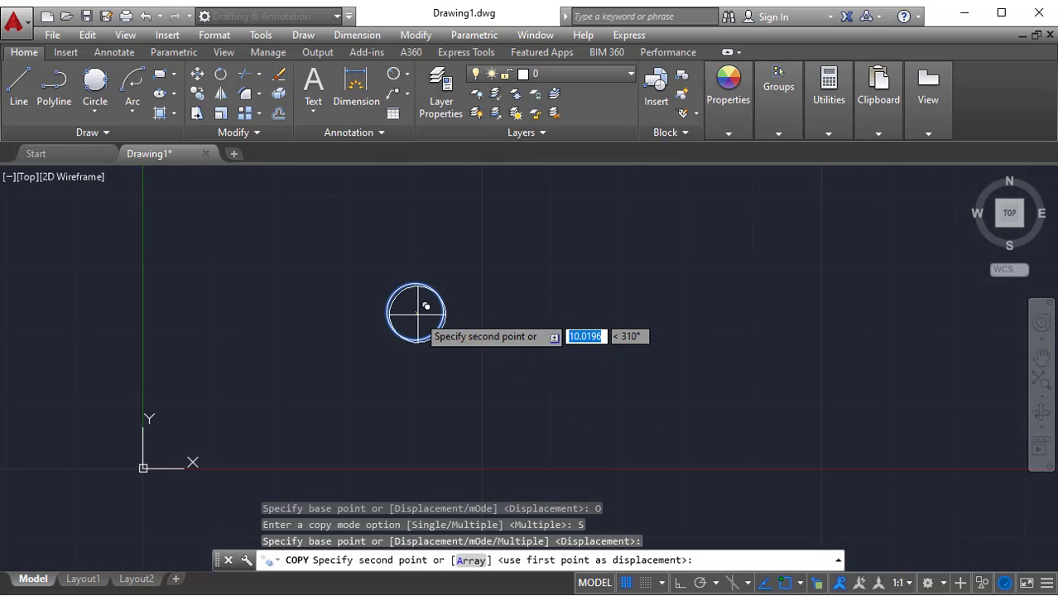
{"action": "left_click", "coordinate": [579, 254]}
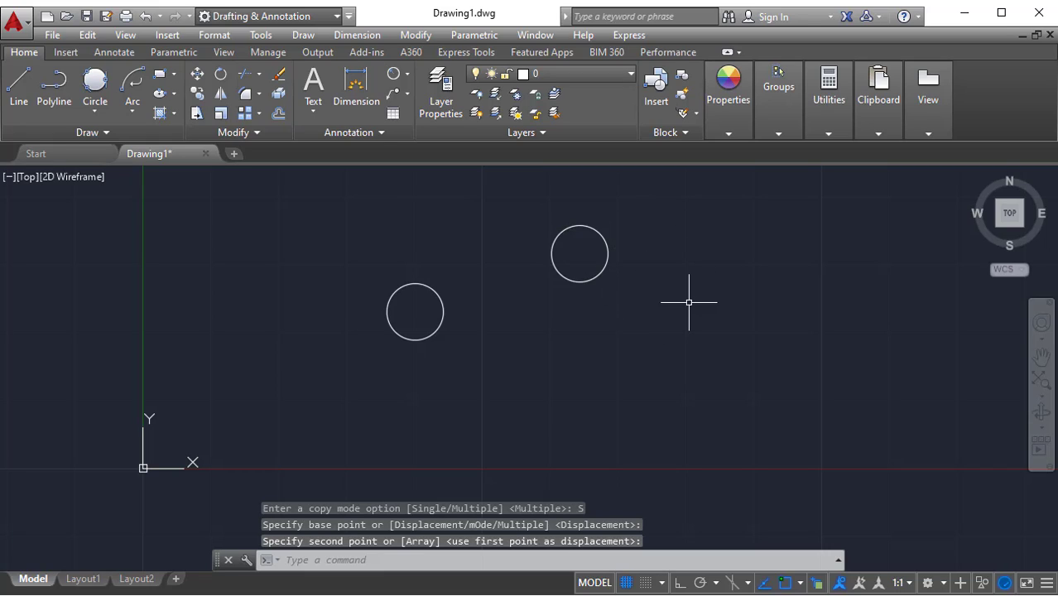
Step: Delete the single copy at the upper right of the original circle
{"action": "middle_click_drag", "start_coordinate": [659, 290], "coordinate": [641, 314]}
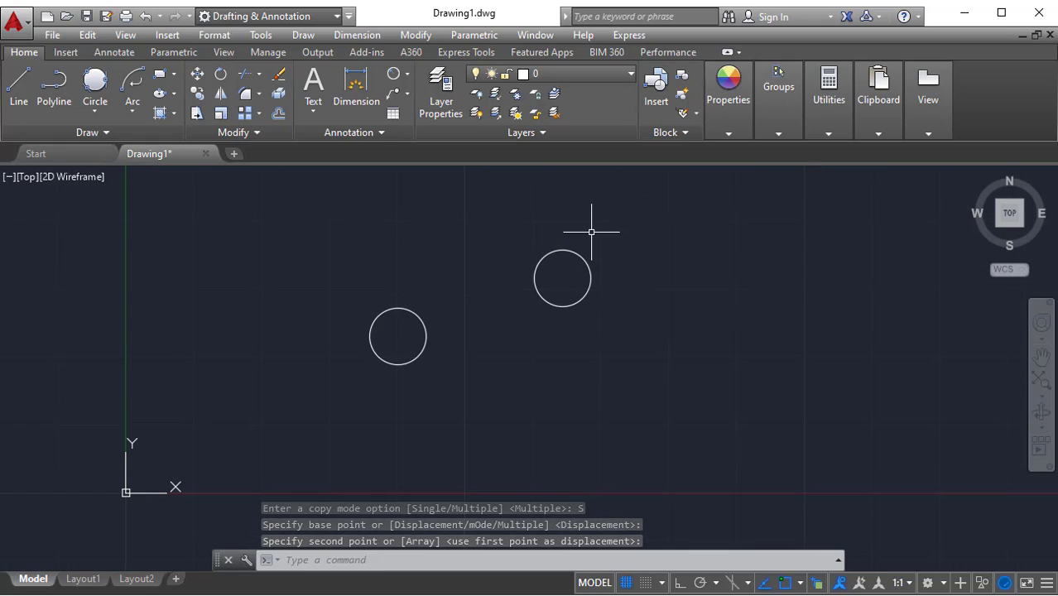
{"action": "left_click_drag", "start_coordinate": [681, 359], "coordinate": [579, 299]}
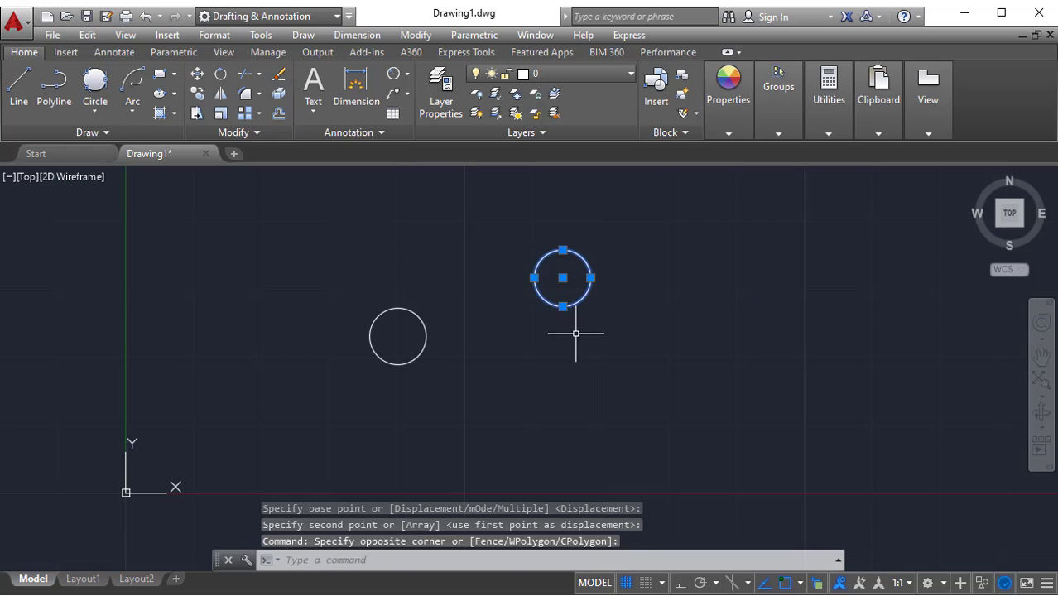
{"action": "key", "text": "Delete"}
Step: Copy the circle from its centre with the Multiple option, placing four copies above and to its upper right
{"action": "type", "text": "c"}
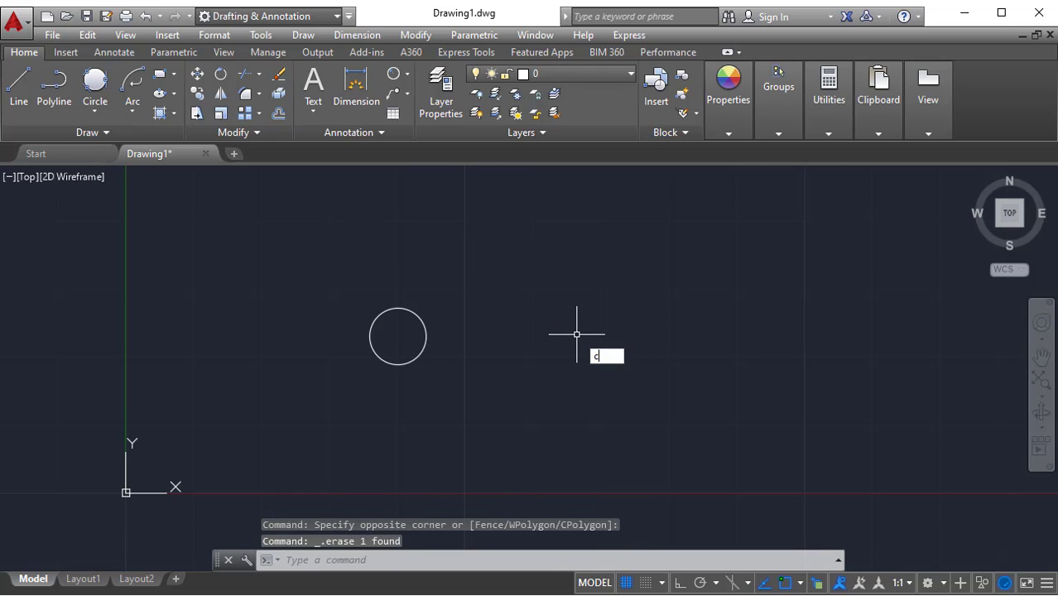
{"action": "type", "text": "o"}
{"action": "key", "text": "Return"}
{"action": "left_click", "coordinate": [576, 334]}
{"action": "left_click", "coordinate": [405, 340]}
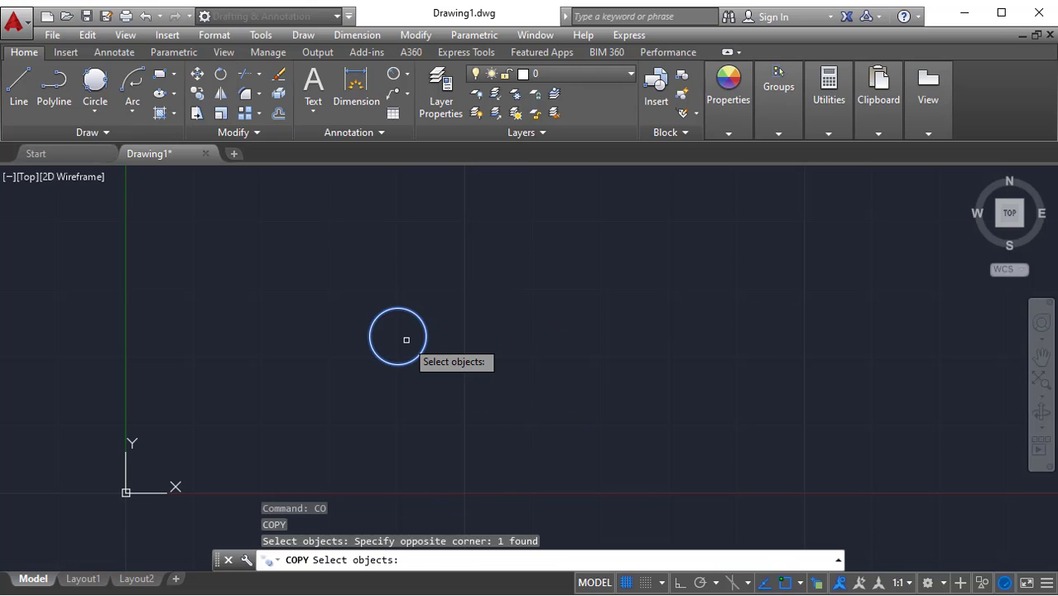
{"action": "key", "text": "Return"}
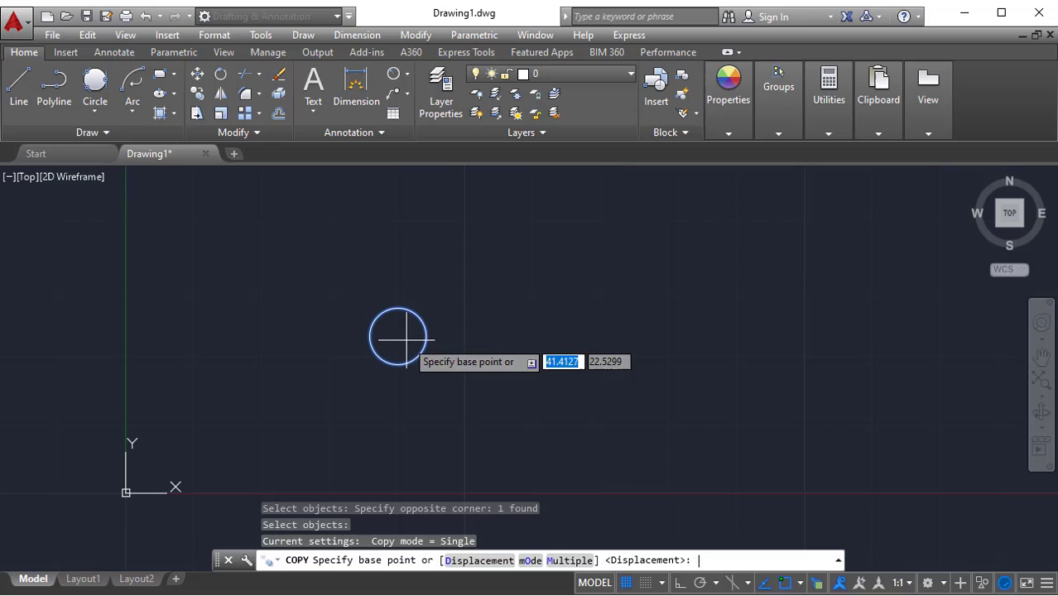
{"action": "left_click", "coordinate": [563, 561]}
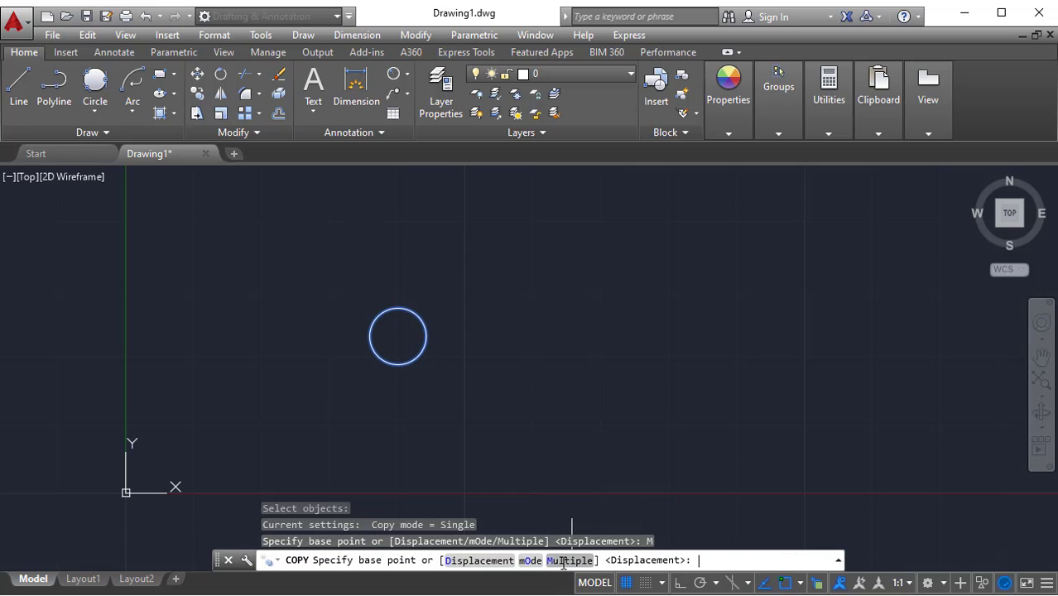
{"action": "left_click", "coordinate": [397, 336]}
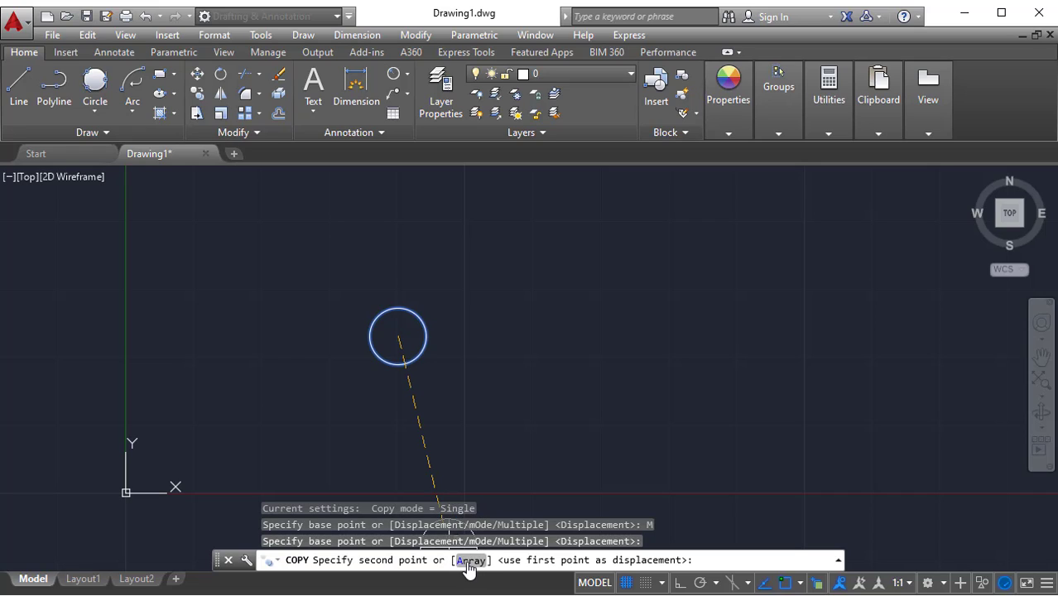
{"action": "scroll", "coordinate": [497, 513], "scroll_direction": "down", "scroll_amount": 2}
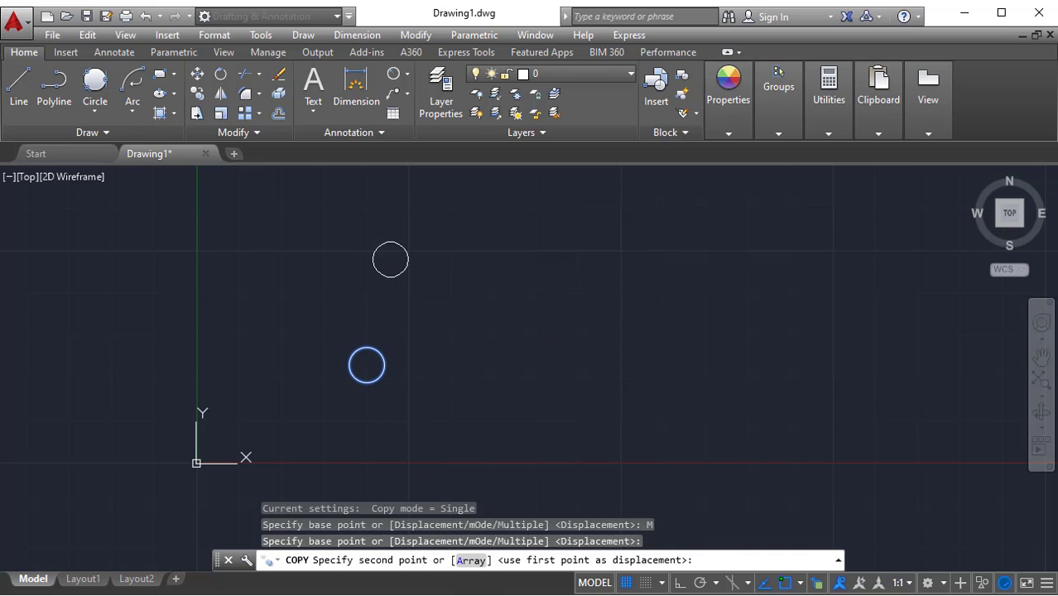
{"action": "left_click", "coordinate": [391, 260]}
{"action": "left_click", "coordinate": [512, 223]}
{"action": "left_click", "coordinate": [570, 279]}
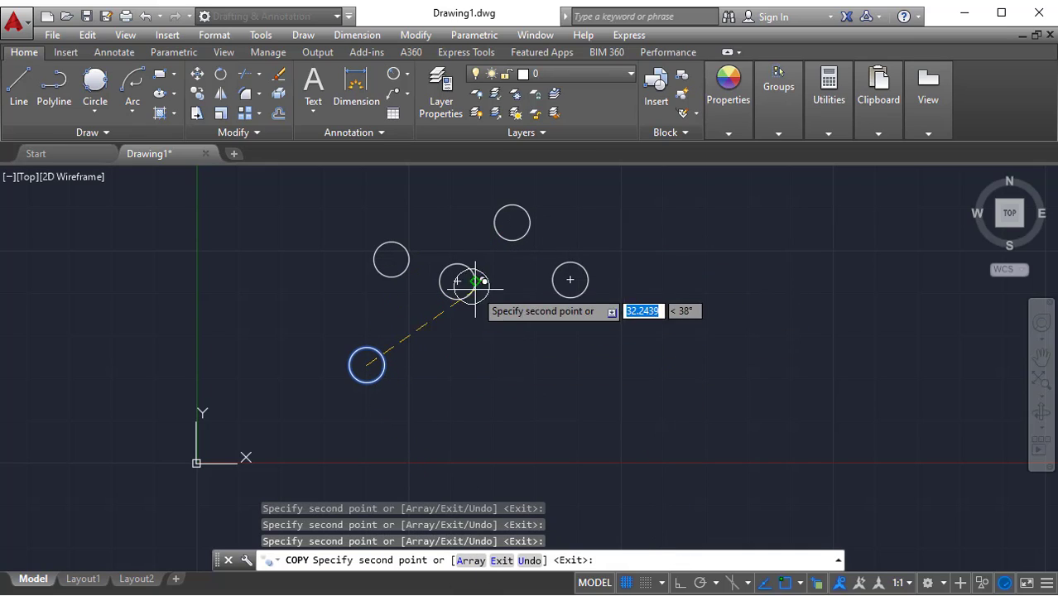
{"action": "left_click", "coordinate": [457, 282]}
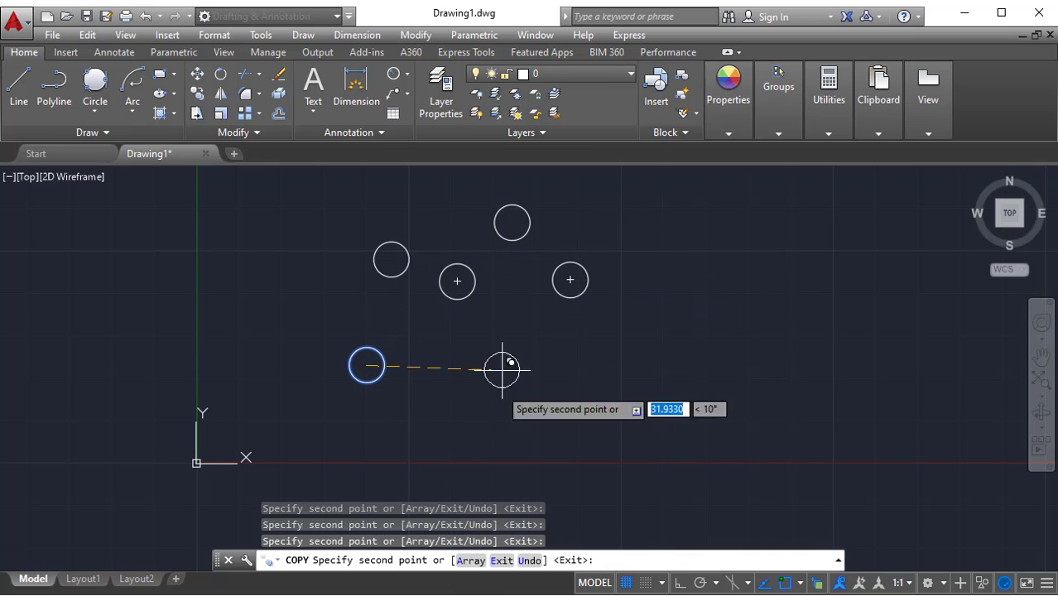
Step: Array the circle as 10 items with the Fit option, ending about 99 units to its right and slightly upward
{"action": "left_click", "coordinate": [471, 561]}
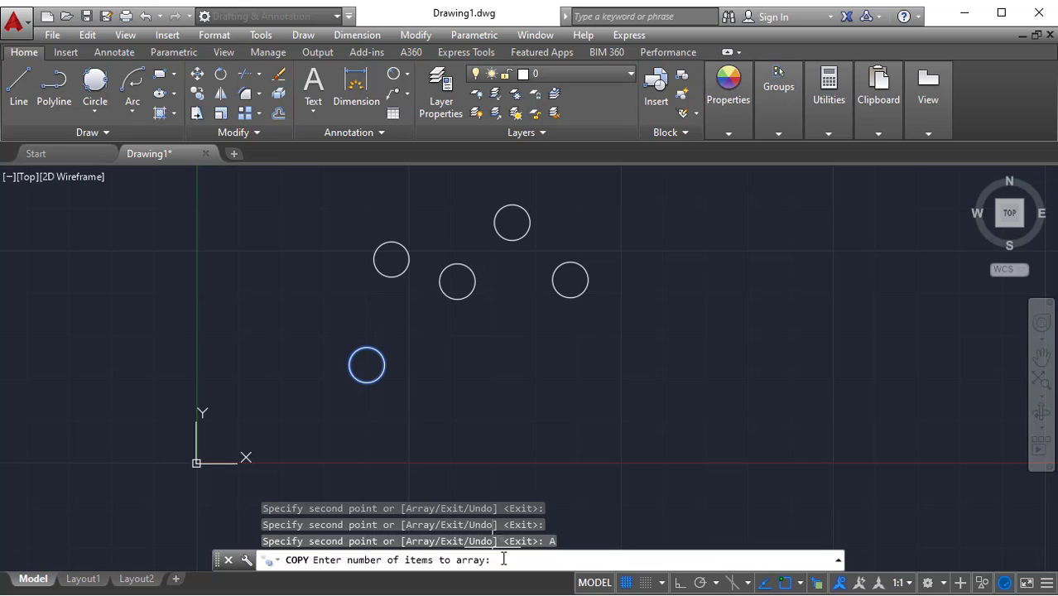
{"action": "type", "text": "10"}
{"action": "key", "text": "Return"}
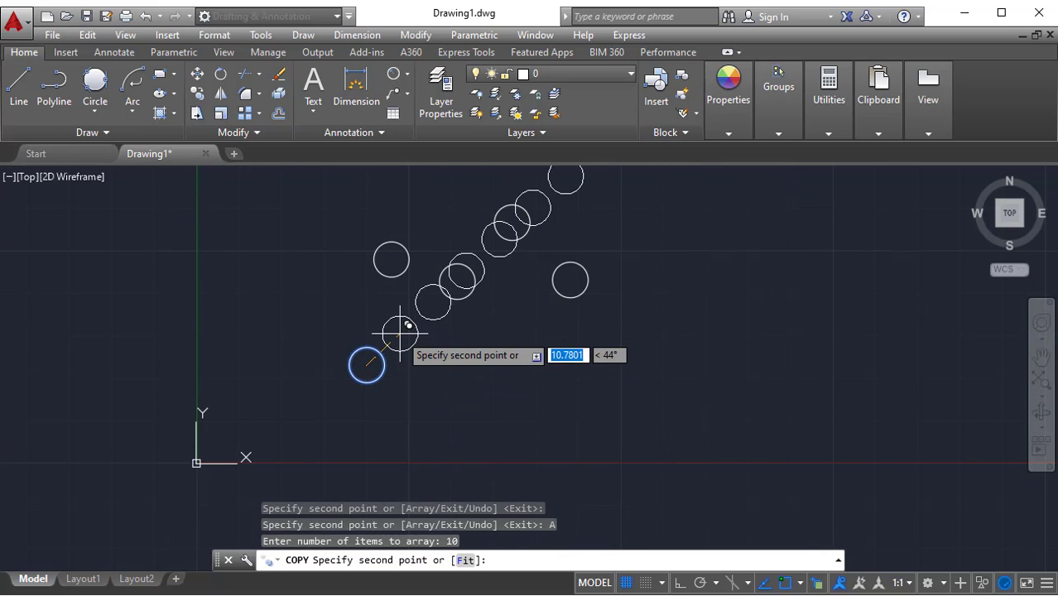
{"action": "left_click", "coordinate": [465, 560]}
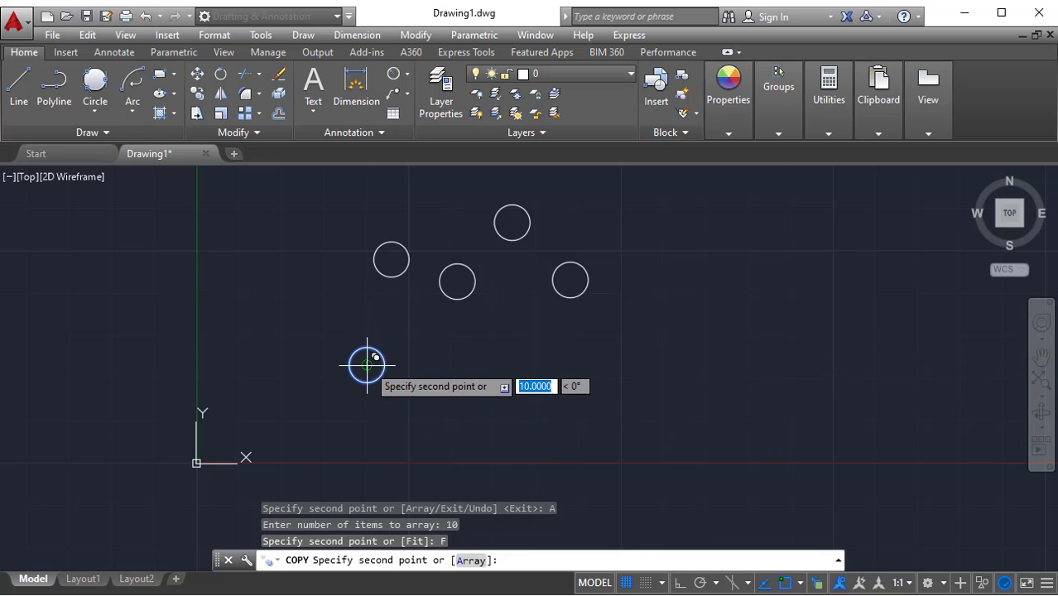
{"action": "left_click", "coordinate": [787, 349]}
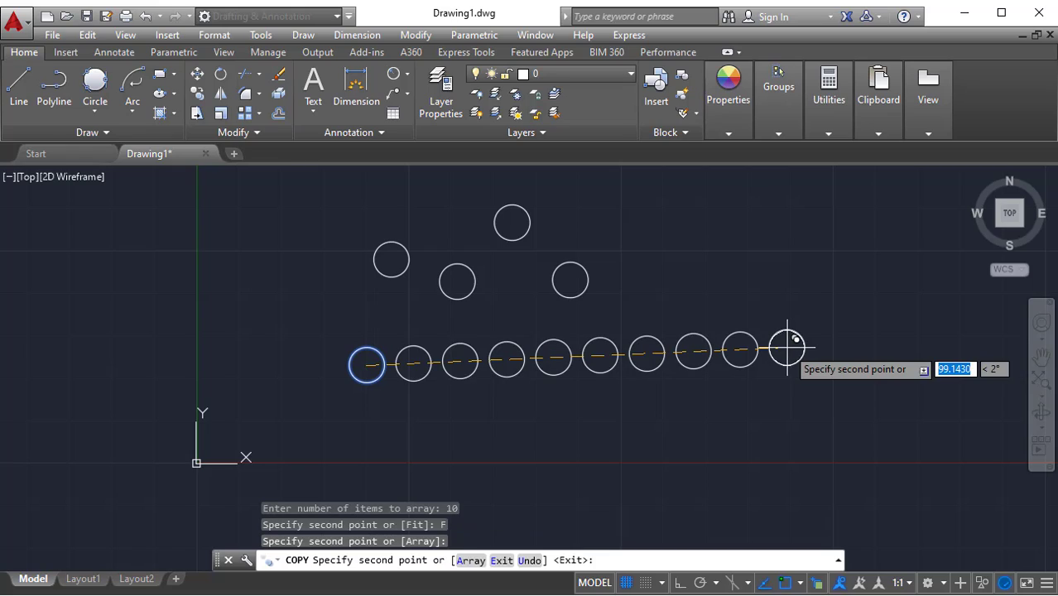
{"action": "key", "text": "Escape"}
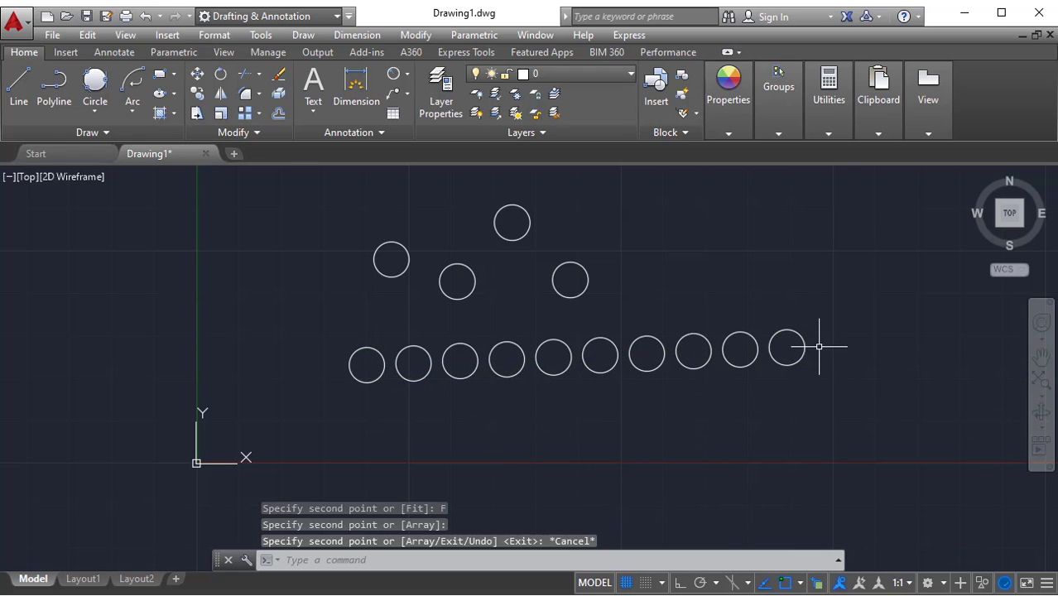
Step: Delete all the circles in the drawing
{"action": "left_click", "coordinate": [881, 436]}
{"action": "left_click", "coordinate": [278, 184]}
{"action": "key", "text": "Delete"}
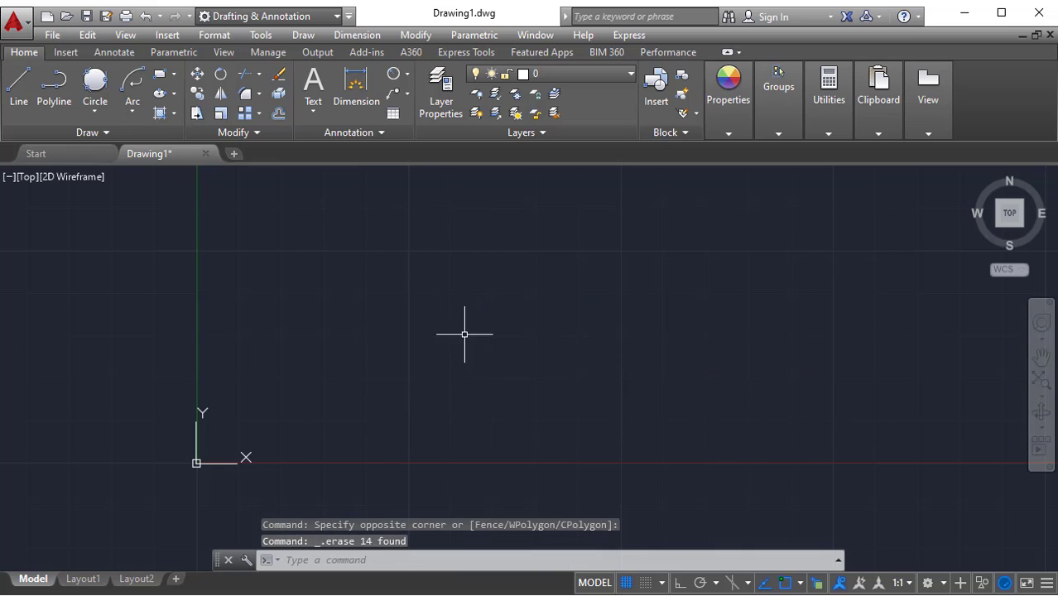
{"action": "left_click", "coordinate": [405, 35]}
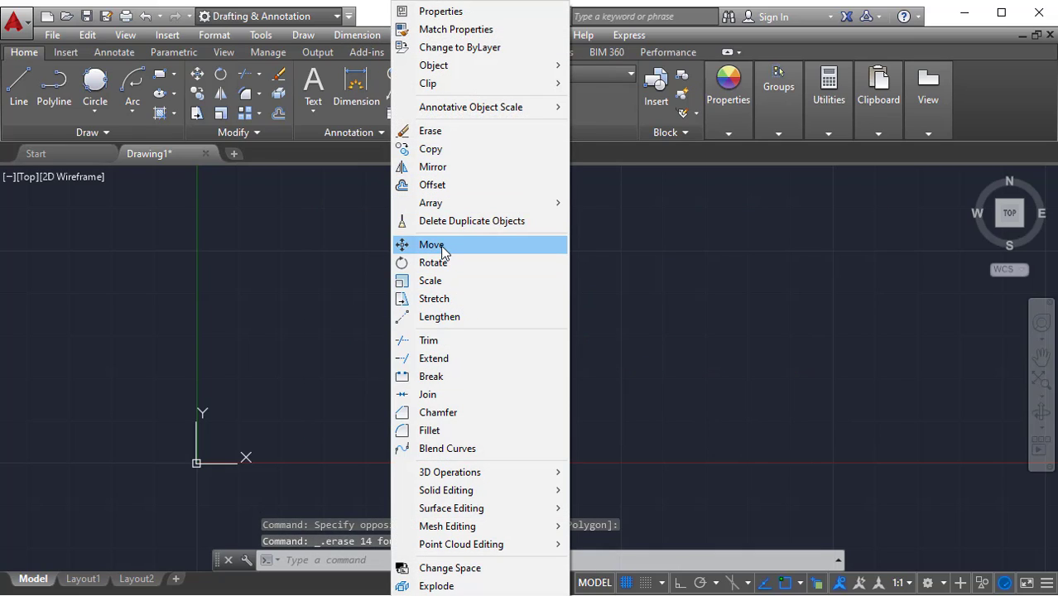
{"action": "left_click", "coordinate": [631, 336]}
{"action": "left_click", "coordinate": [418, 360]}
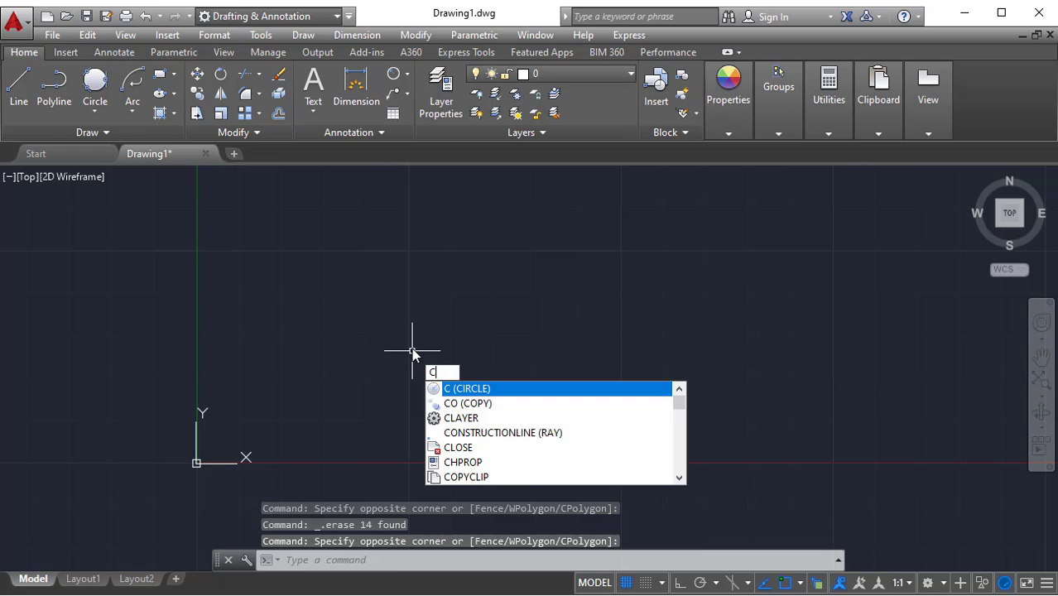
Step: Draw a new circle above and to the right of the origin
{"action": "key", "text": "Return"}
{"action": "left_click", "coordinate": [370, 355]}
{"action": "left_click", "coordinate": [393, 370]}
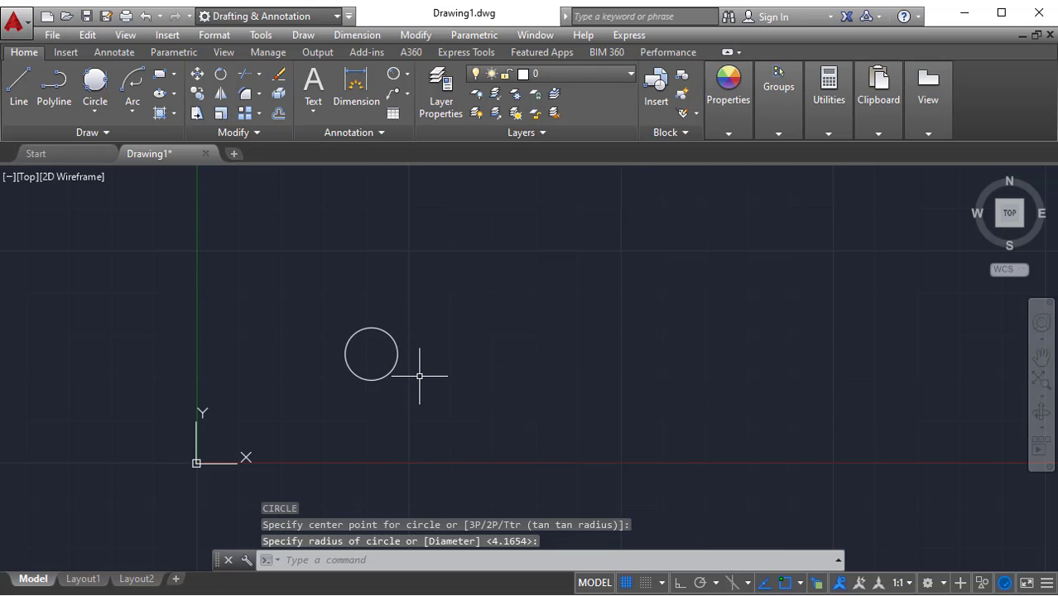
Step: Move the circle from its centre about 52 units to the right and slightly upward, at about 12°
{"action": "type", "text": "m"}
{"action": "key", "text": "Return"}
{"action": "left_click", "coordinate": [415, 383]}
{"action": "left_click", "coordinate": [341, 326]}
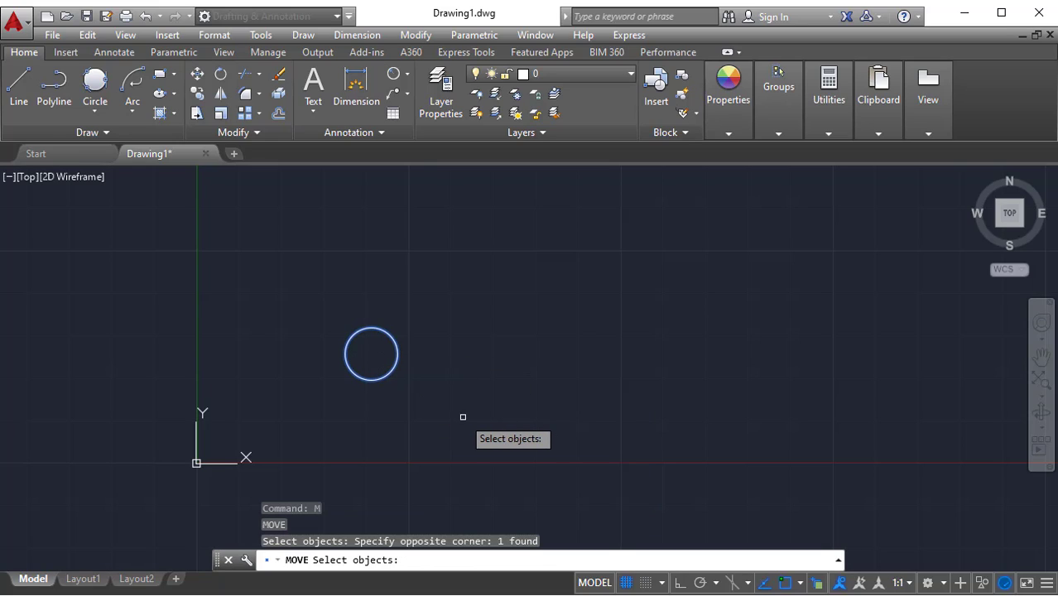
{"action": "key", "text": "Return"}
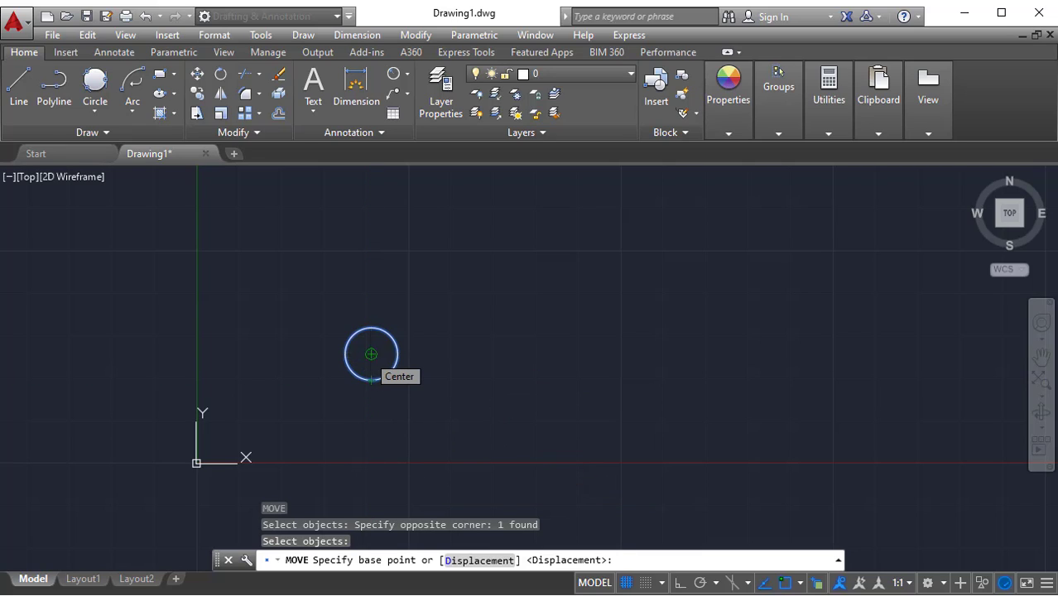
{"action": "left_click", "coordinate": [371, 356]}
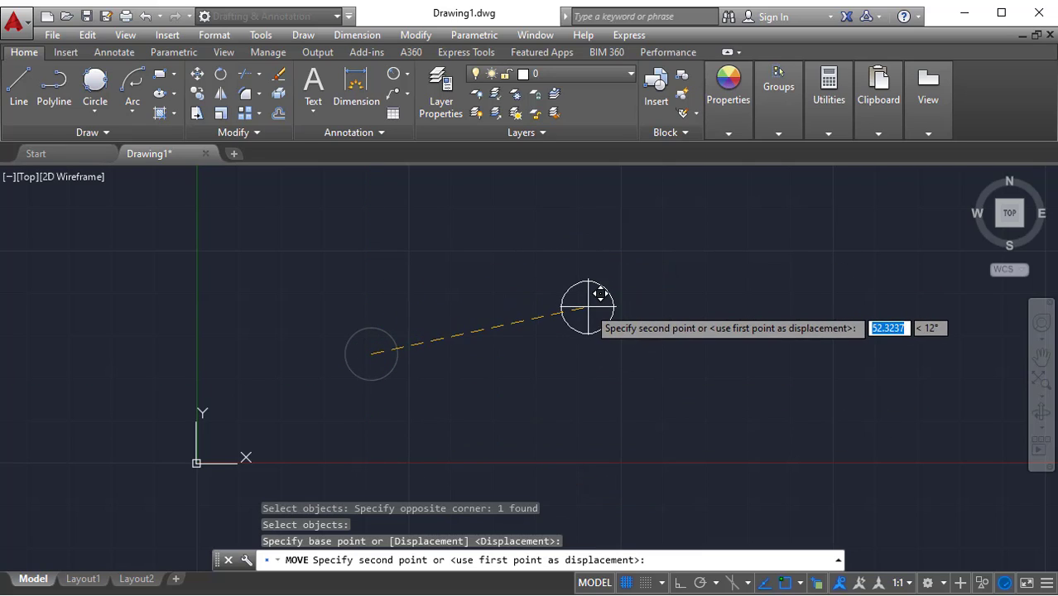
{"action": "left_click", "coordinate": [588, 307]}
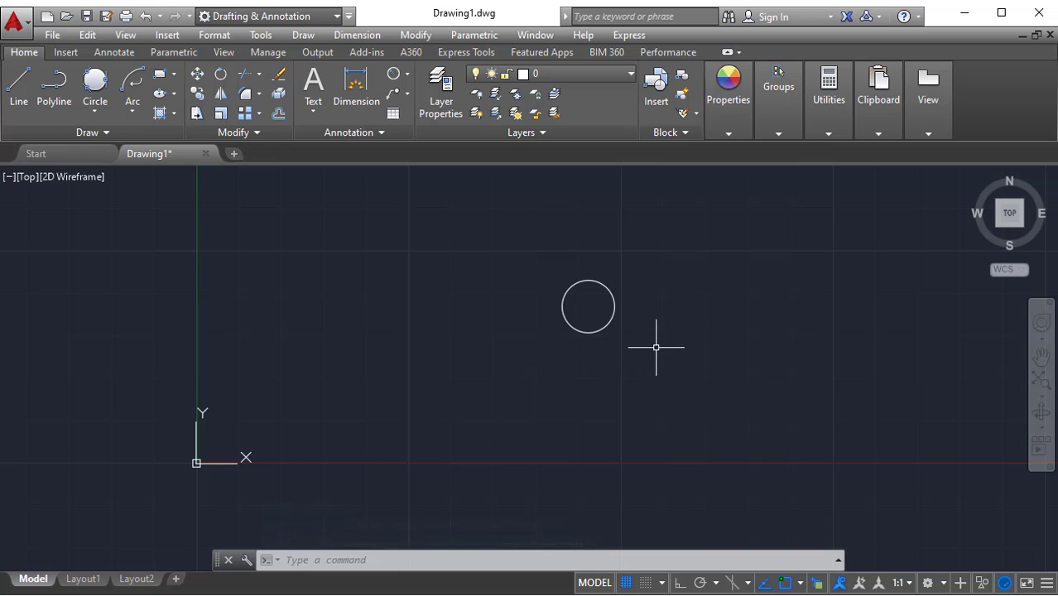
Step: Delete the moved circle
{"action": "middle_click_drag", "start_coordinate": [619, 358], "coordinate": [564, 395]}
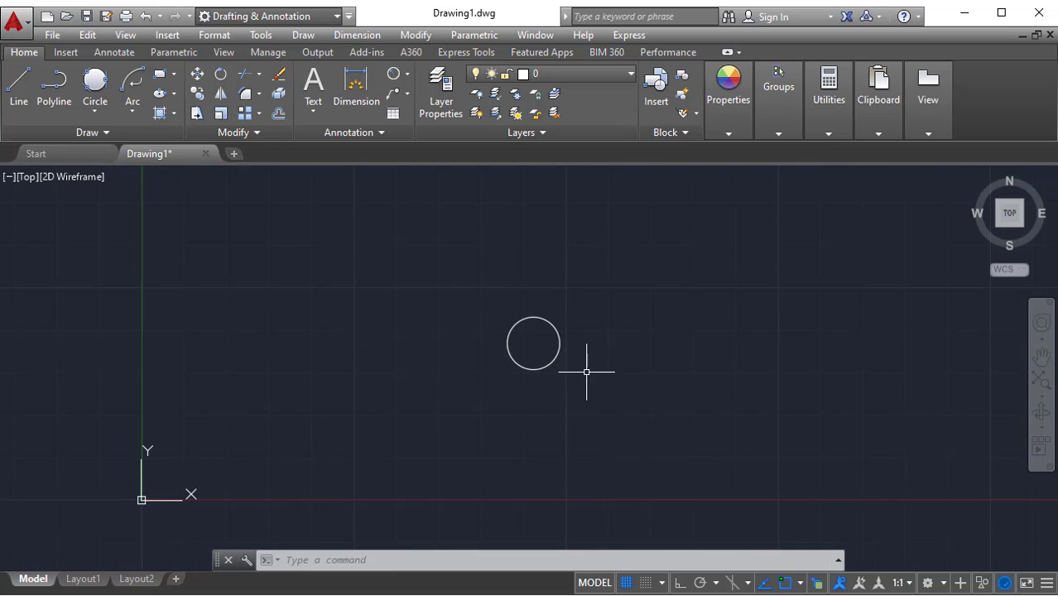
{"action": "left_click", "coordinate": [587, 389]}
{"action": "left_click", "coordinate": [468, 319]}
{"action": "key", "text": "Delete"}
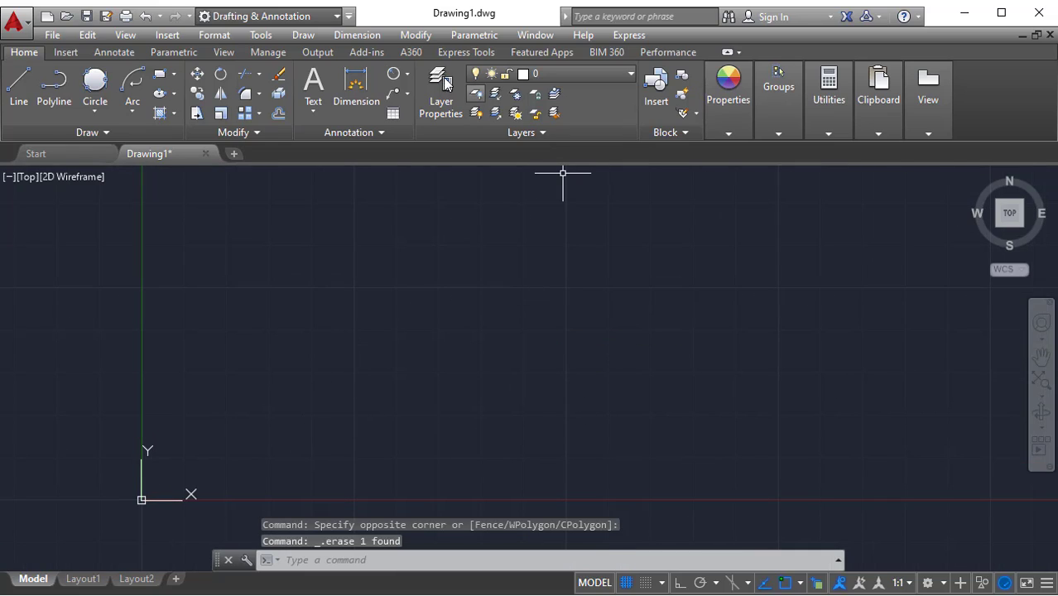
{"action": "left_click", "coordinate": [416, 35]}
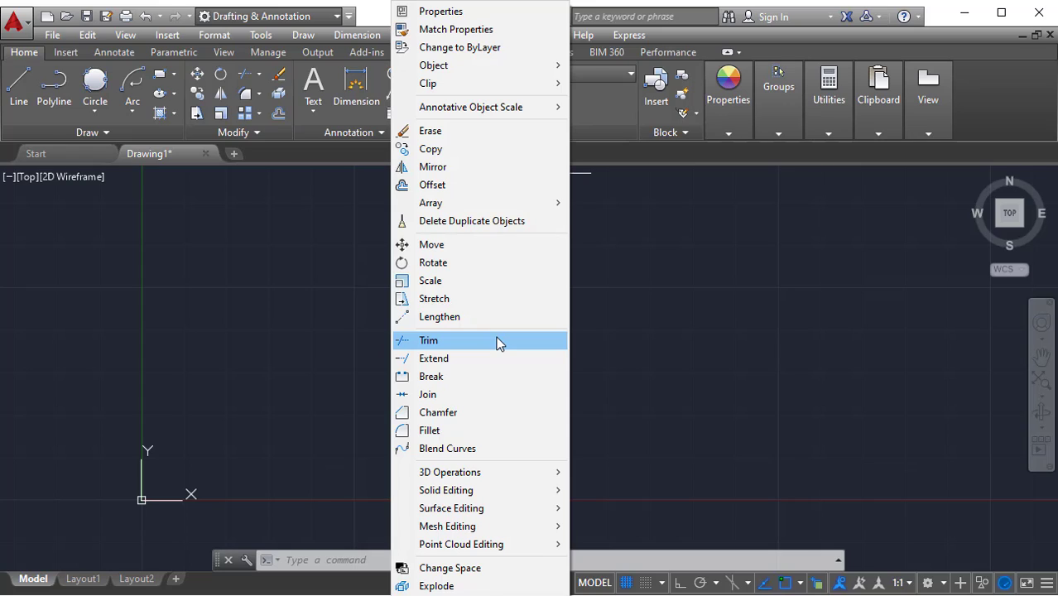
{"action": "left_click", "coordinate": [647, 389]}
Step: Draw an open chain of six connected lines that cross each other in a rough star shape
{"action": "middle_click_drag", "start_coordinate": [423, 400], "coordinate": [512, 396]}
{"action": "type", "text": "l"}
{"action": "key", "text": "Return"}
{"action": "left_click", "coordinate": [396, 393]}
{"action": "left_click", "coordinate": [509, 271]}
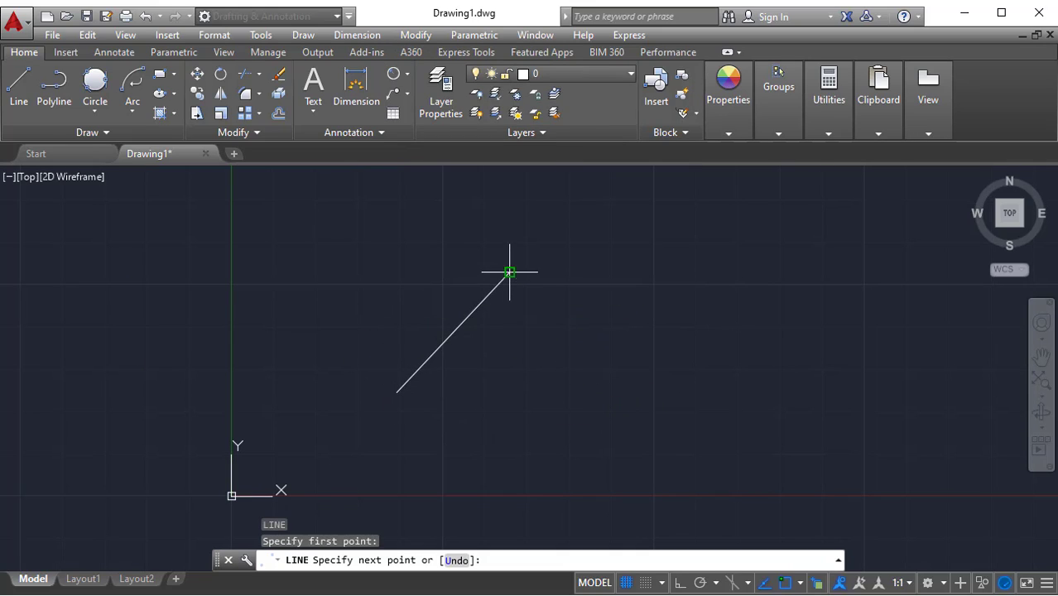
{"action": "left_click", "coordinate": [596, 401]}
{"action": "left_click", "coordinate": [393, 312]}
{"action": "left_click", "coordinate": [657, 297]}
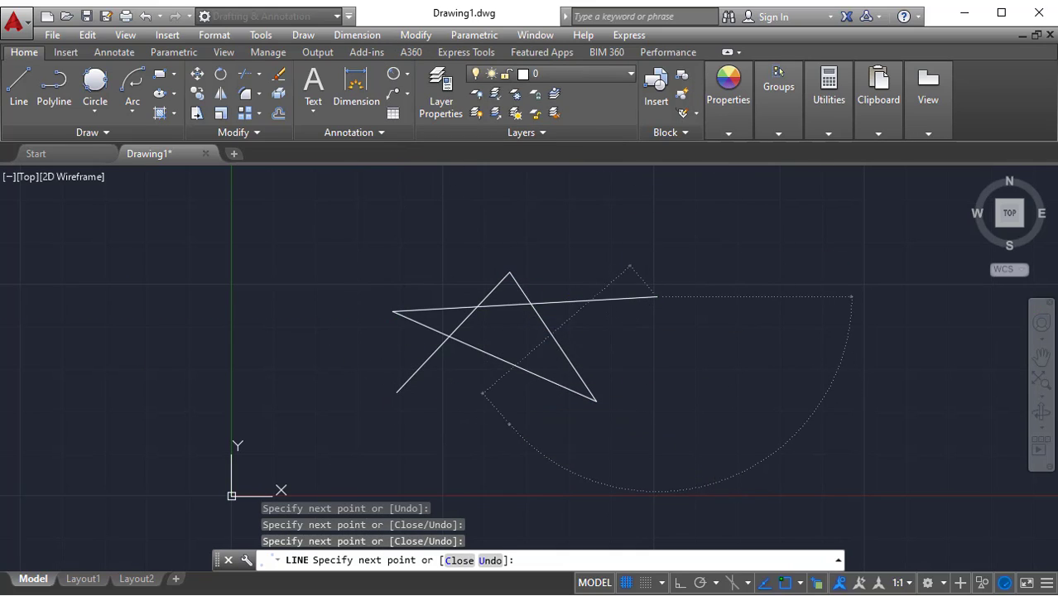
{"action": "left_click", "coordinate": [509, 424]}
{"action": "left_click", "coordinate": [394, 359]}
{"action": "key", "text": "Escape"}
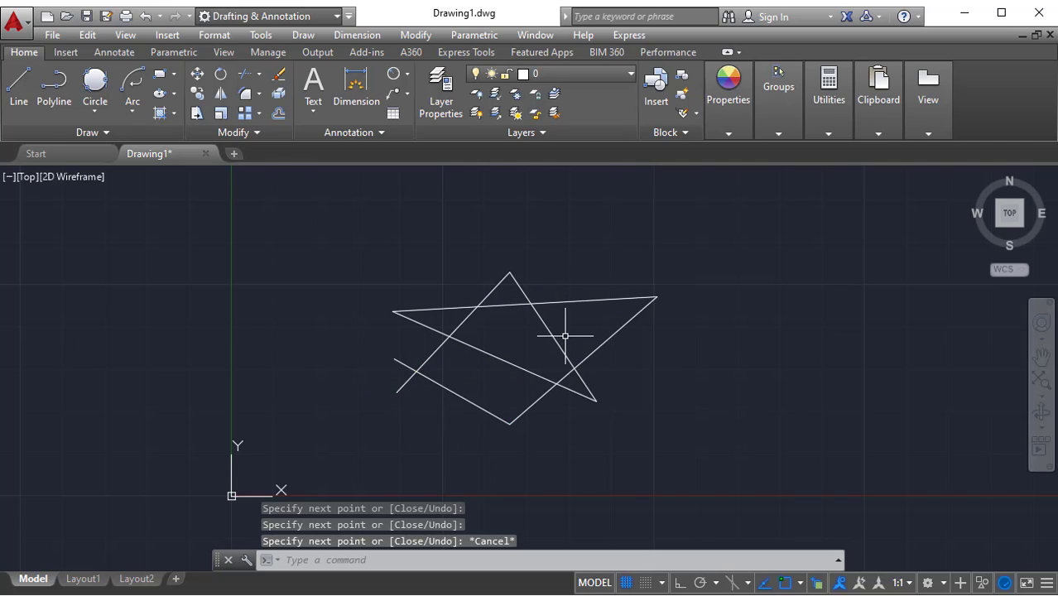
{"action": "scroll", "coordinate": [566, 335], "scroll_direction": "up", "scroll_amount": 2}
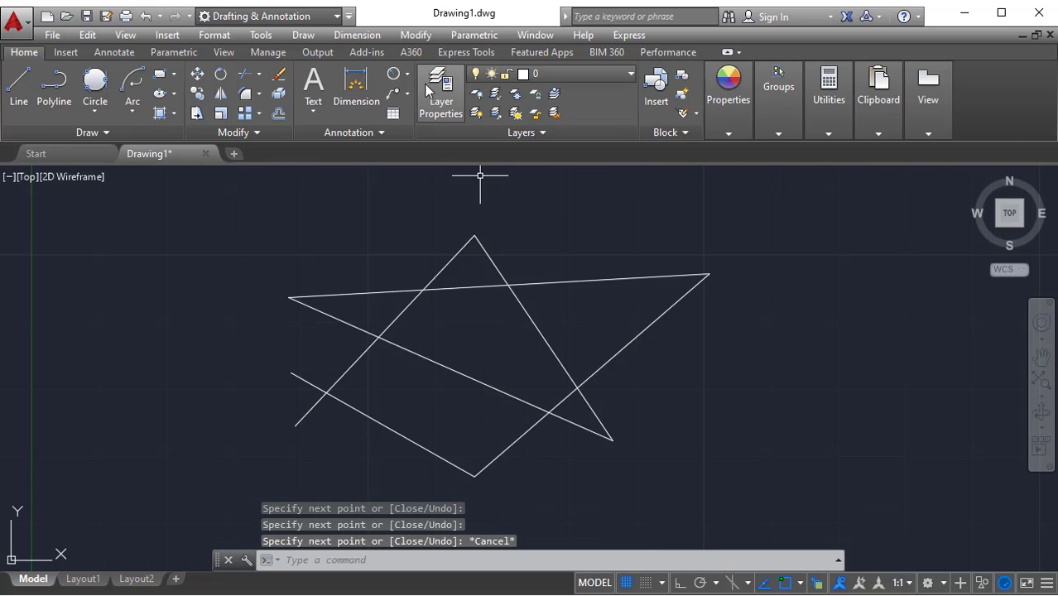
{"action": "left_click", "coordinate": [406, 35]}
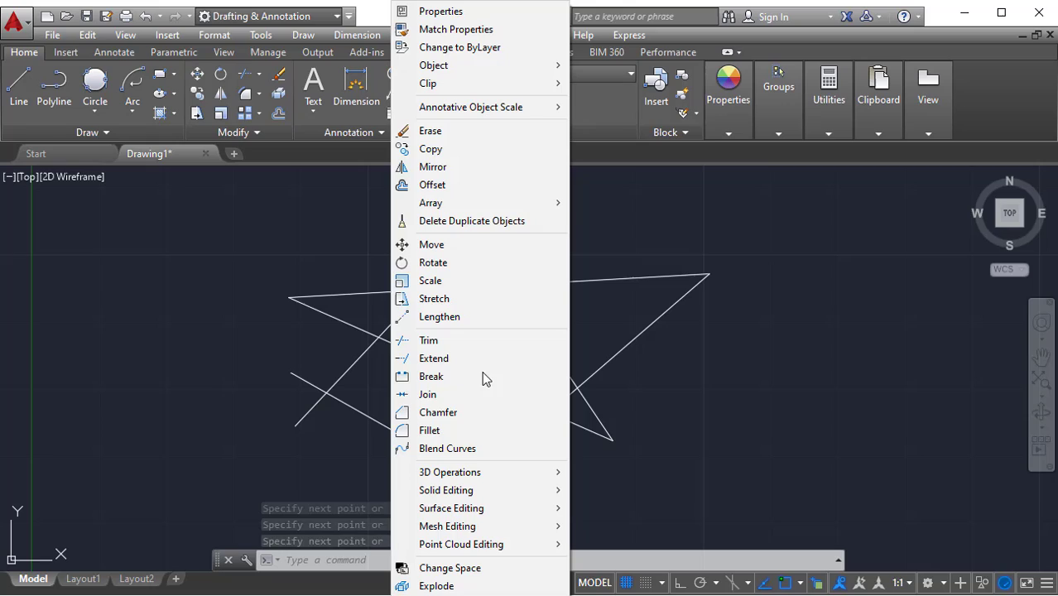
{"action": "left_click", "coordinate": [454, 341]}
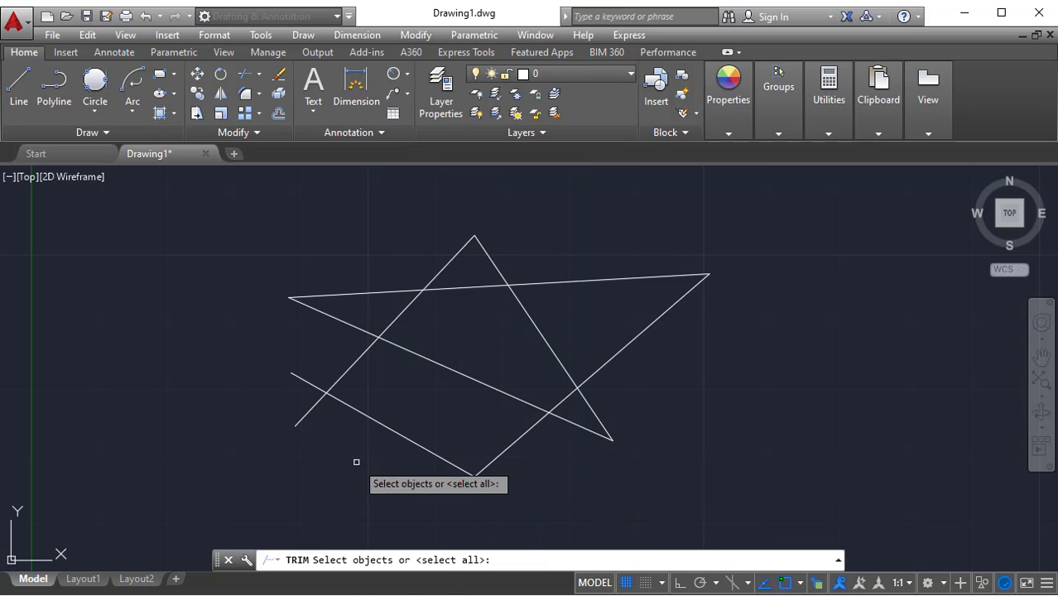
{"action": "left_click", "coordinate": [388, 428]}
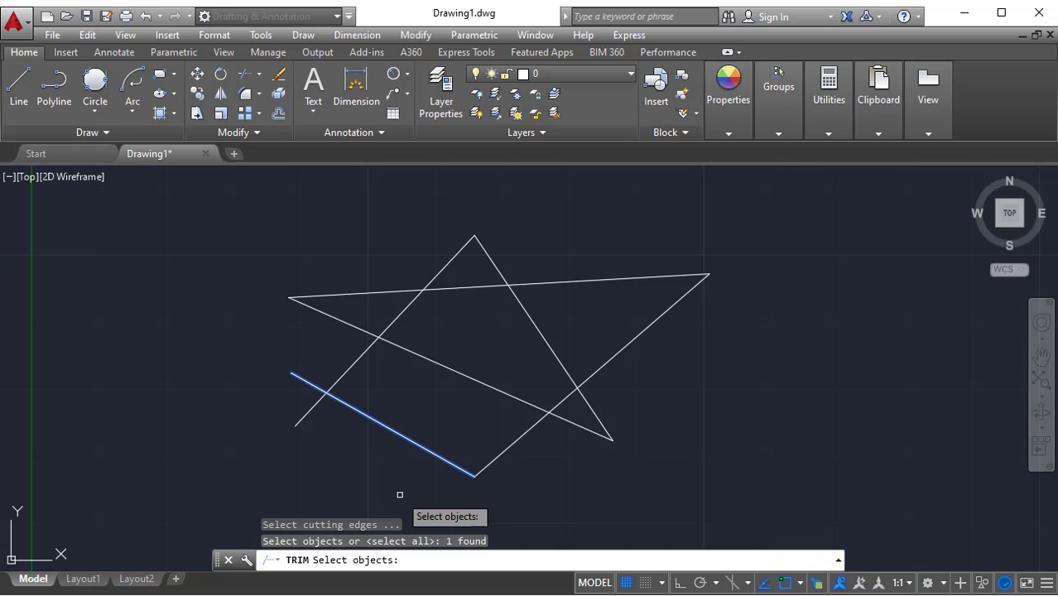
{"action": "key", "text": "Return"}
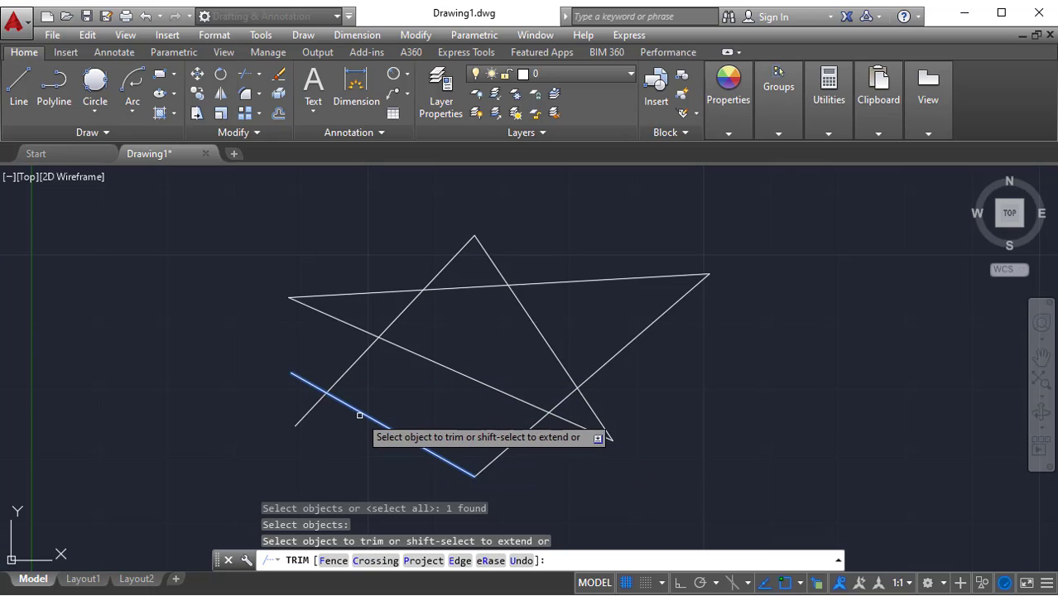
{"action": "key", "text": "Escape"}
Step: Trim the star's two loose lower-left ends and parts of its rising line using Trim's Crossing option, and undo the trim
{"action": "middle_click_drag", "start_coordinate": [444, 395], "coordinate": [457, 378]}
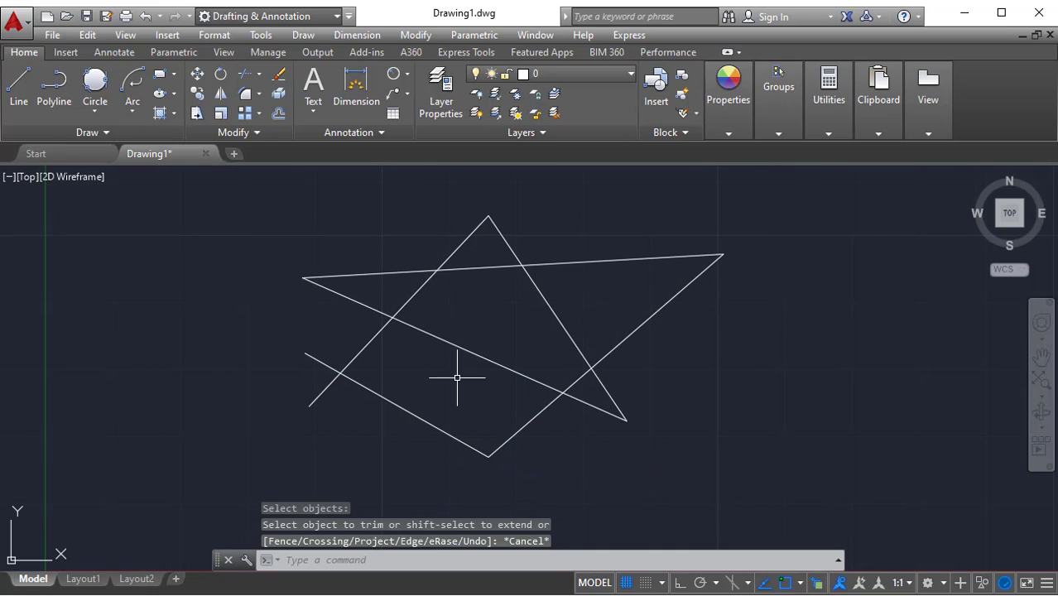
{"action": "key", "text": "Return"}
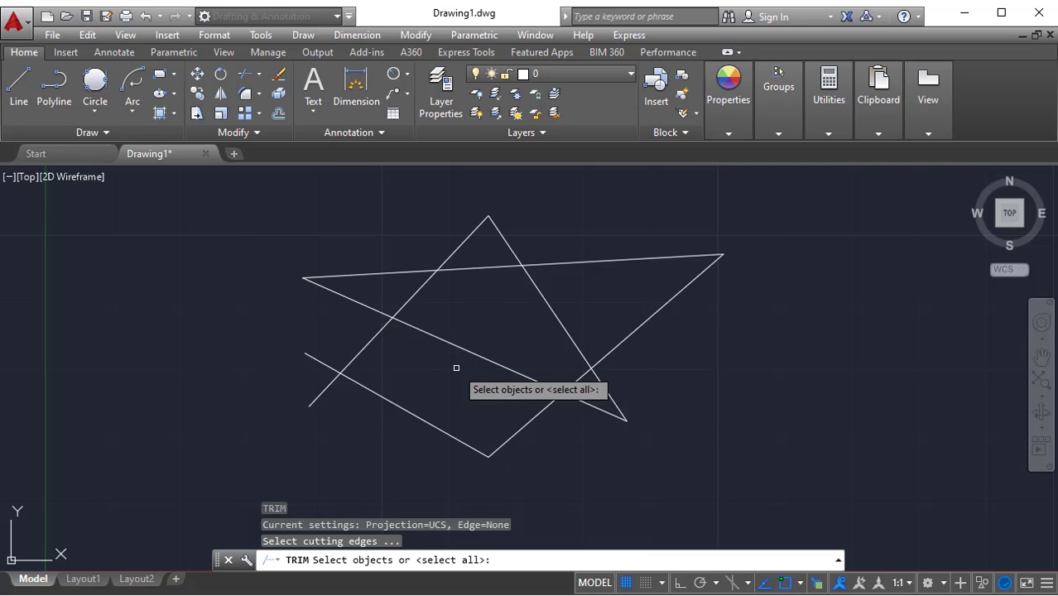
{"action": "key", "text": "Return"}
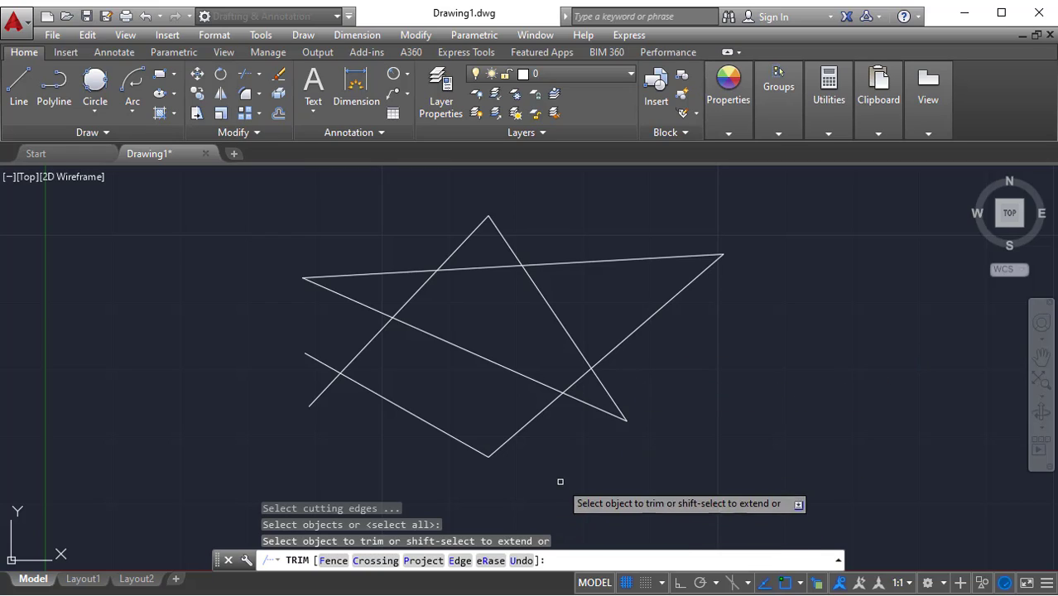
{"action": "left_click", "coordinate": [373, 561]}
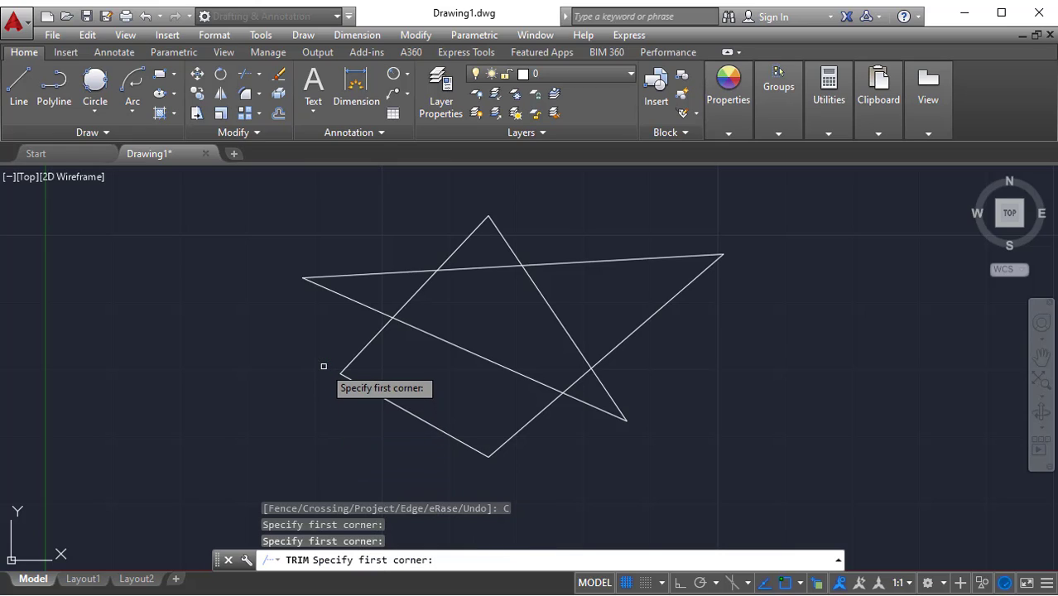
{"action": "left_click", "coordinate": [366, 385]}
{"action": "left_click", "coordinate": [359, 357]}
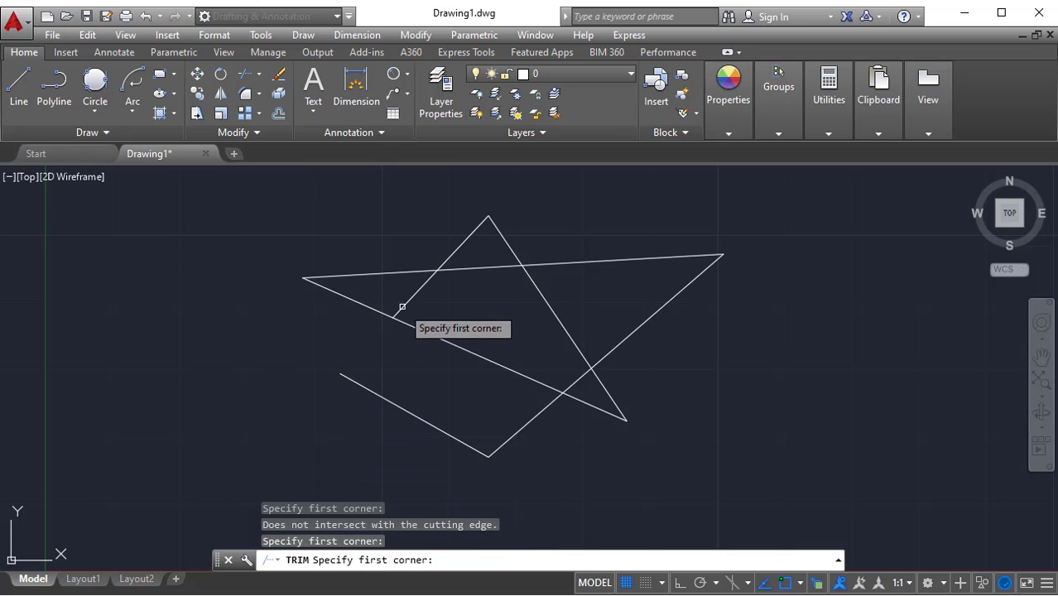
{"action": "left_click", "coordinate": [461, 245]}
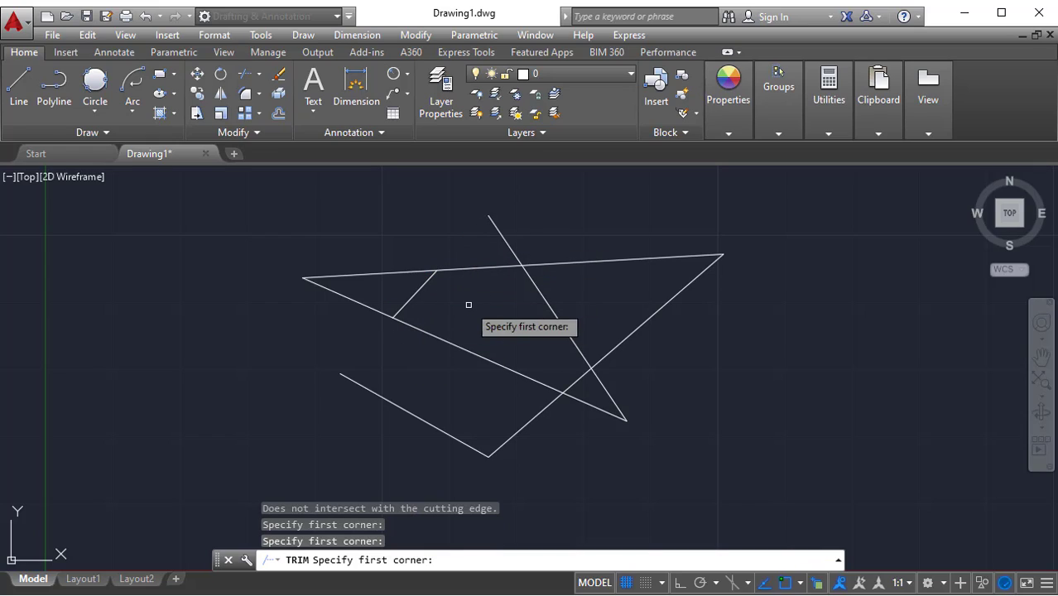
{"action": "key", "text": "Escape"}
{"action": "key", "text": "ctrl+z"}
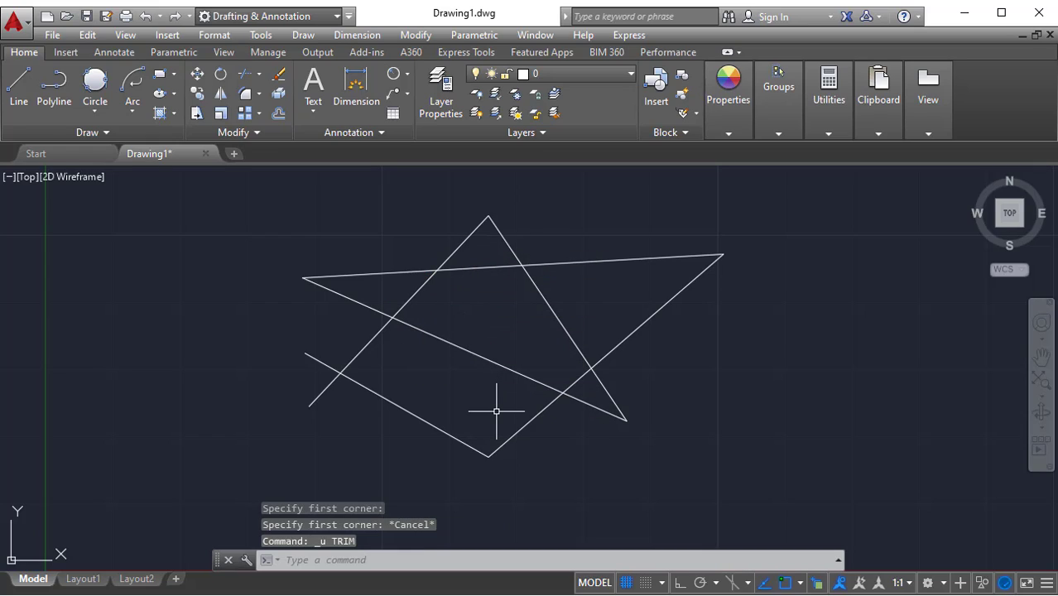
Step: Trim the star's outer tips with a Trim Fence running around the shape and across its lower-right line, and undo the trim
{"action": "type", "text": "tr"}
{"action": "key", "text": "Return"}
{"action": "key", "text": "Return"}
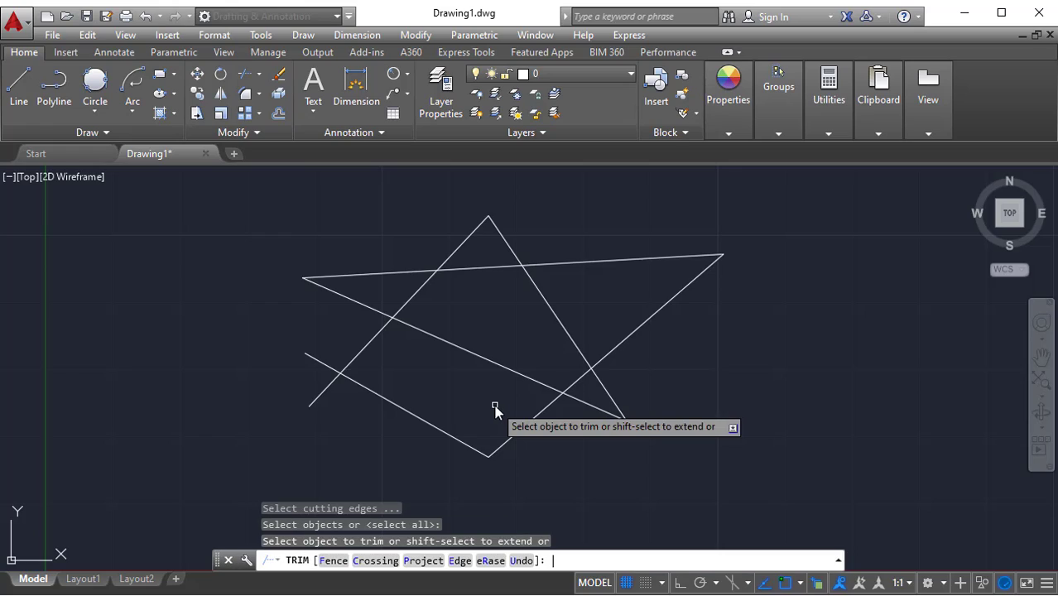
{"action": "left_click", "coordinate": [335, 561]}
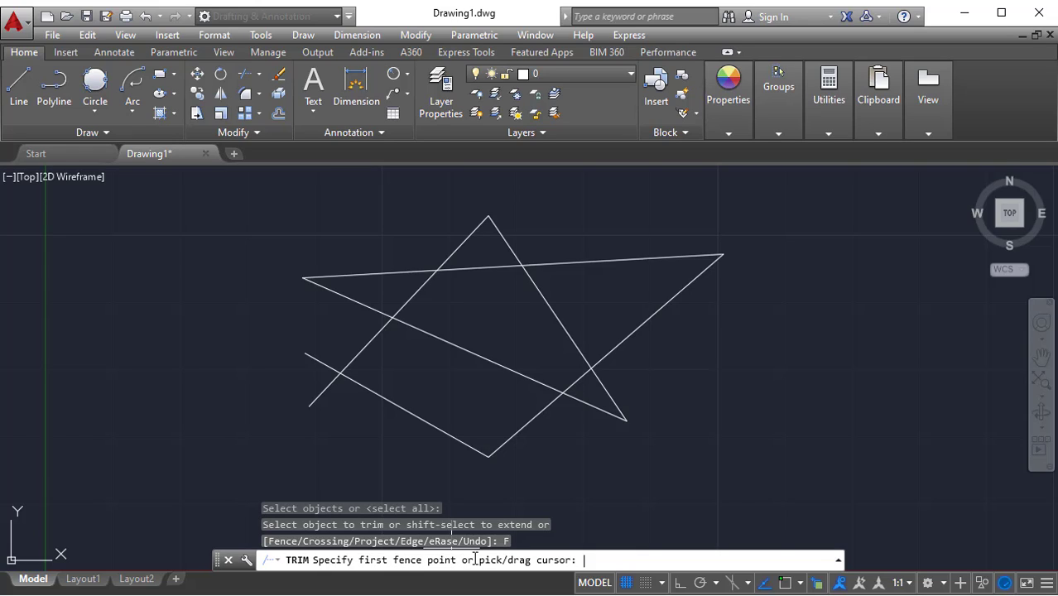
{"action": "left_click", "coordinate": [335, 425]}
{"action": "left_click", "coordinate": [296, 379]}
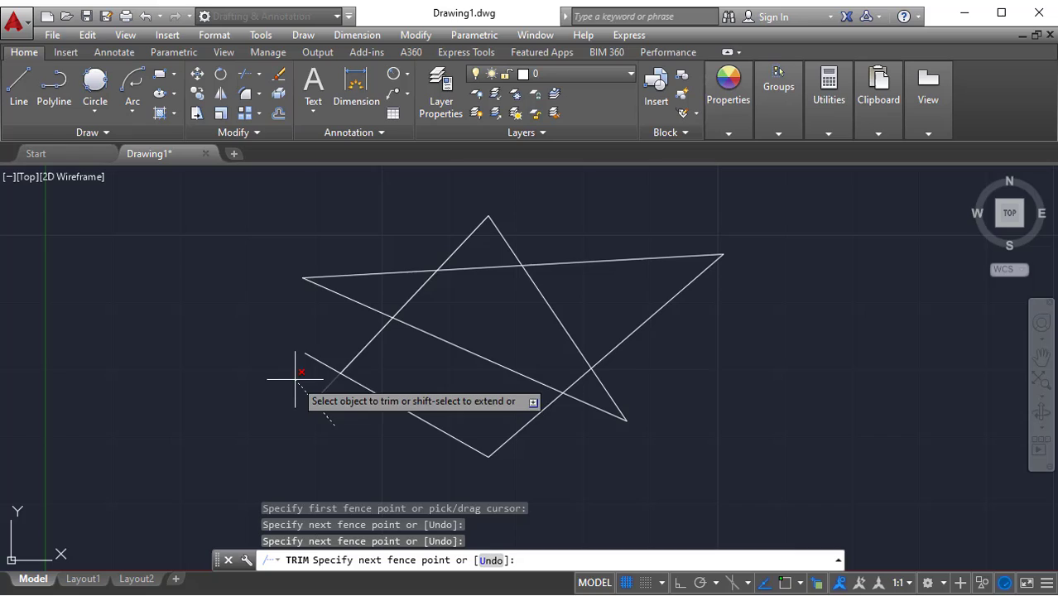
{"action": "left_click", "coordinate": [336, 338]}
{"action": "left_click", "coordinate": [372, 286]}
{"action": "left_click", "coordinate": [381, 226]}
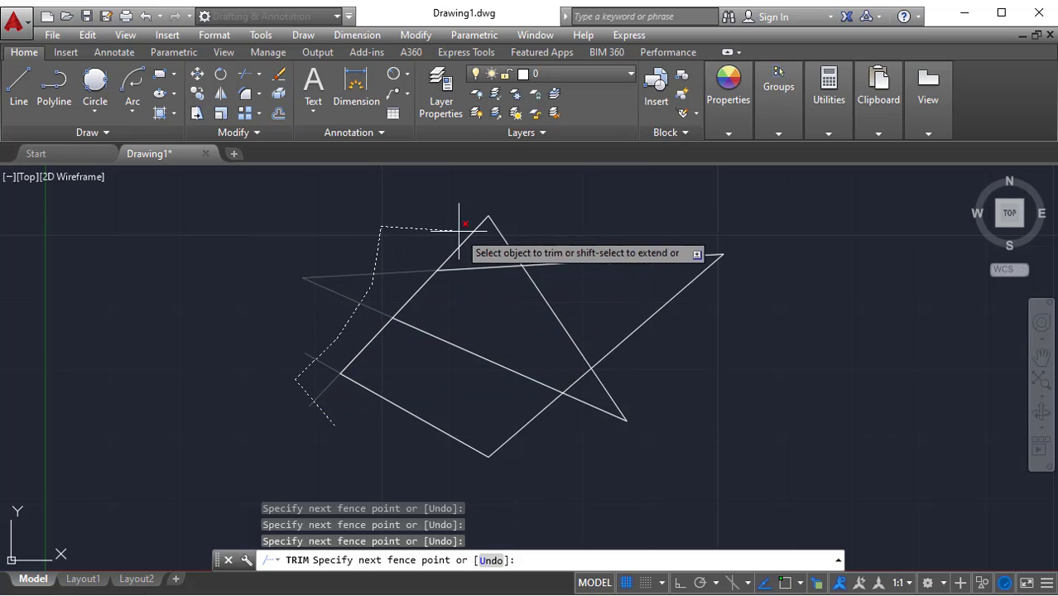
{"action": "left_click", "coordinate": [484, 251]}
{"action": "left_click", "coordinate": [548, 227]}
{"action": "left_click", "coordinate": [613, 291]}
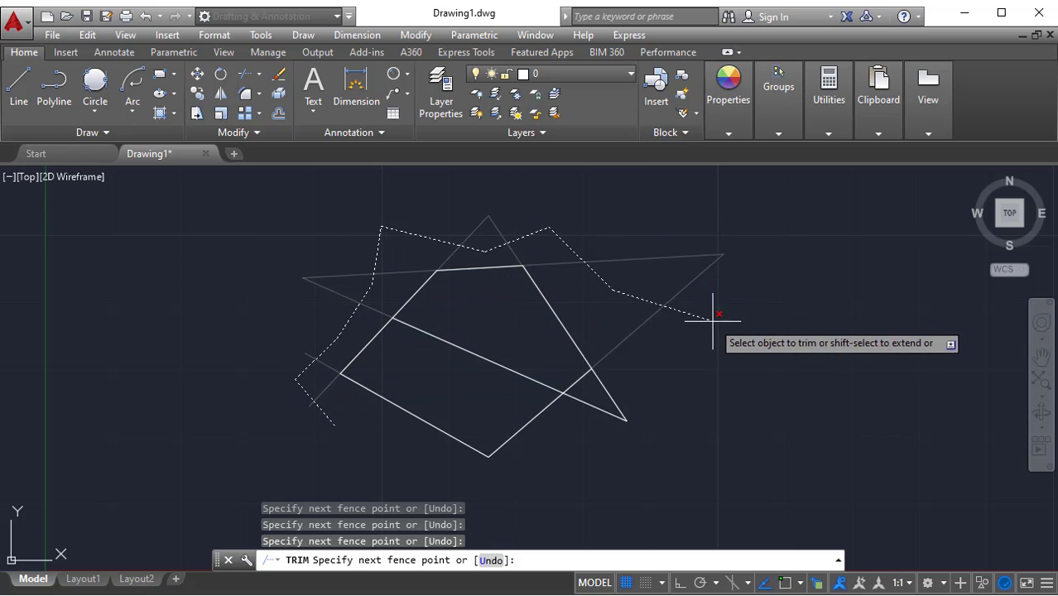
{"action": "left_click", "coordinate": [717, 321]}
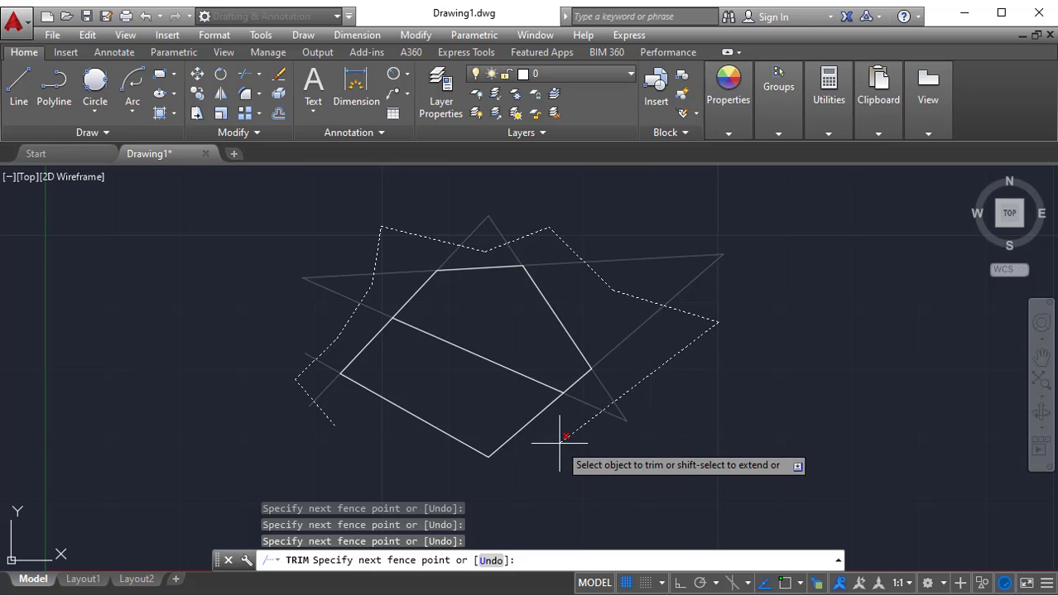
{"action": "left_click", "coordinate": [559, 441]}
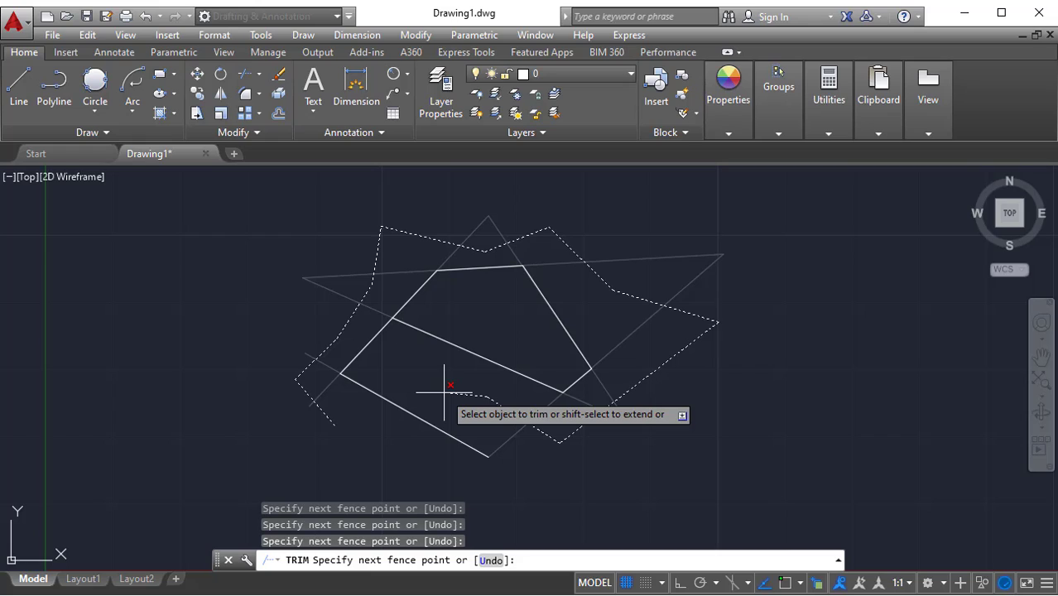
{"action": "key", "text": "Return"}
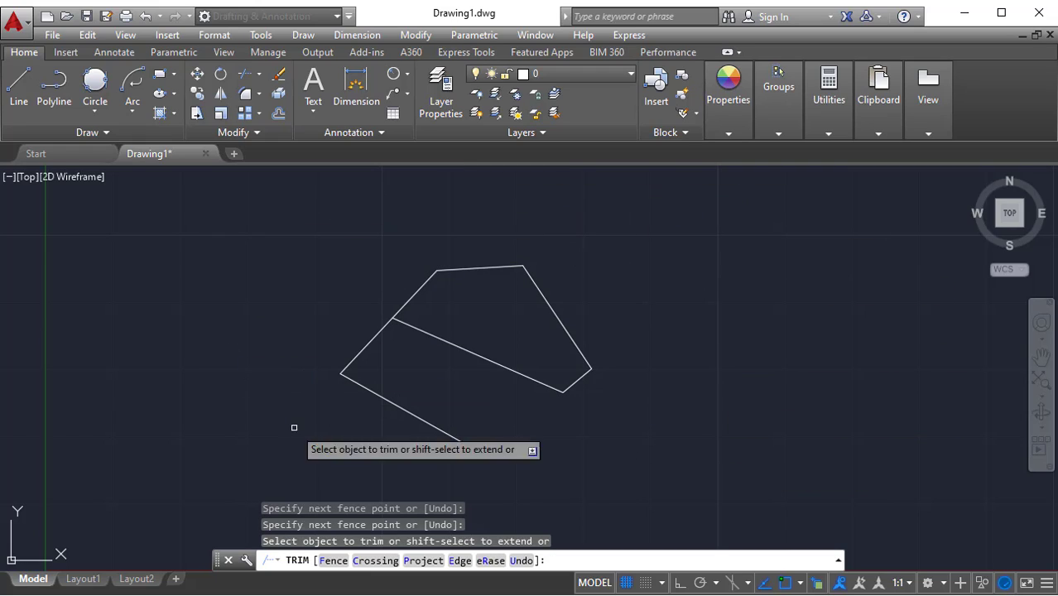
{"action": "key", "text": "Escape"}
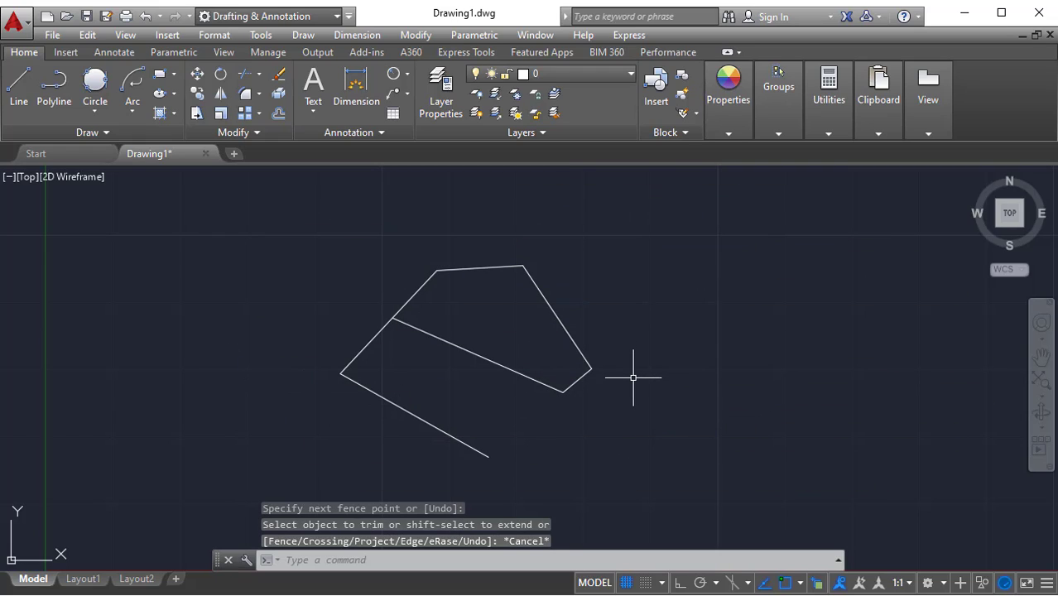
{"action": "key", "text": "ctrl+z"}
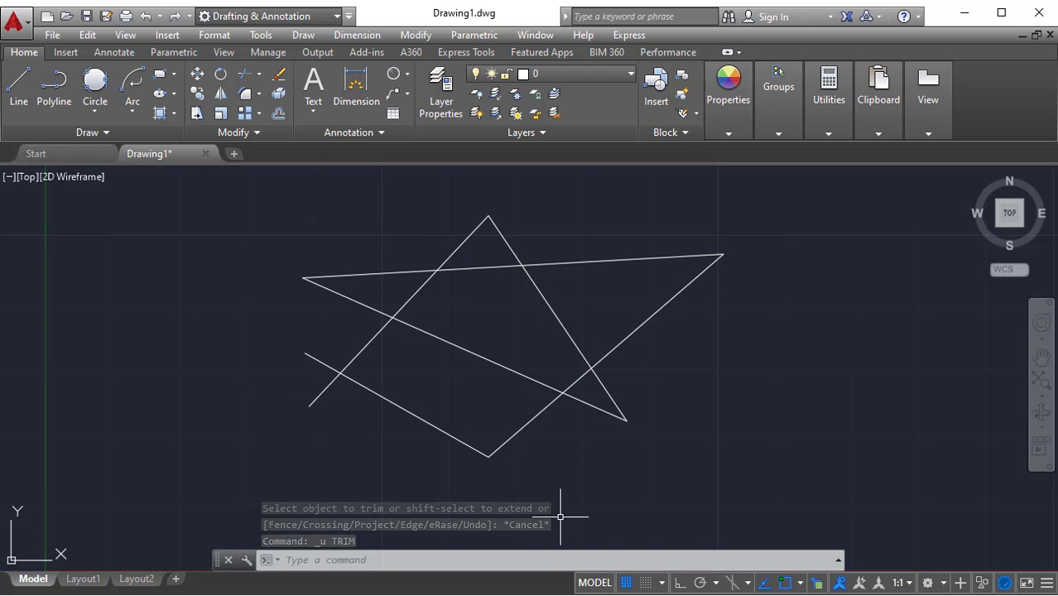
Step: Erase the line joining the star's upper-right and bottom corners with Trim's eRase option, and undo the erasure
{"action": "type", "text": "tr"}
{"action": "key", "text": "Return"}
{"action": "key", "text": "Return"}
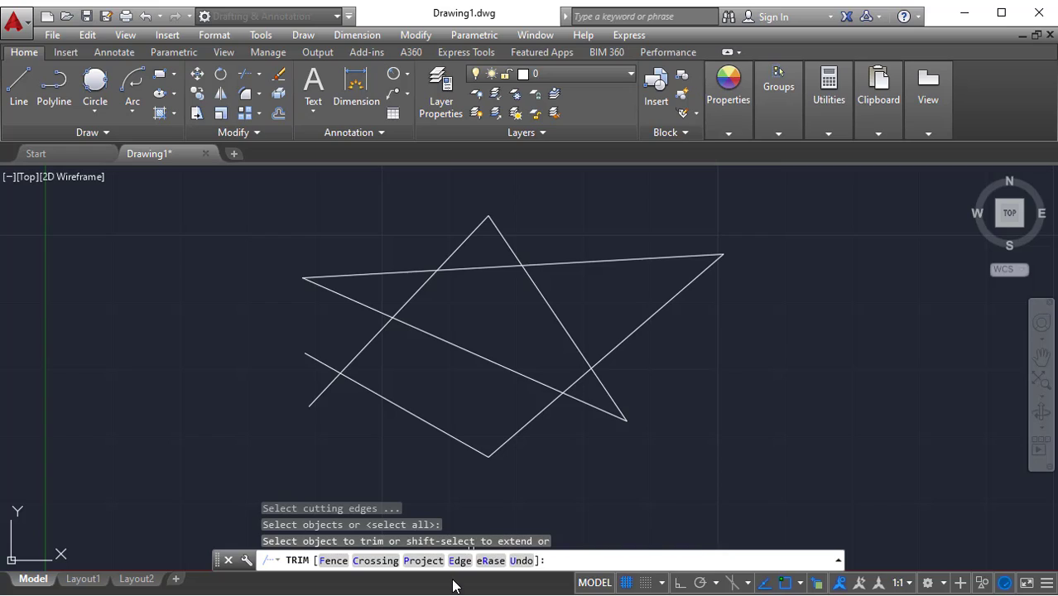
{"action": "left_click", "coordinate": [491, 561]}
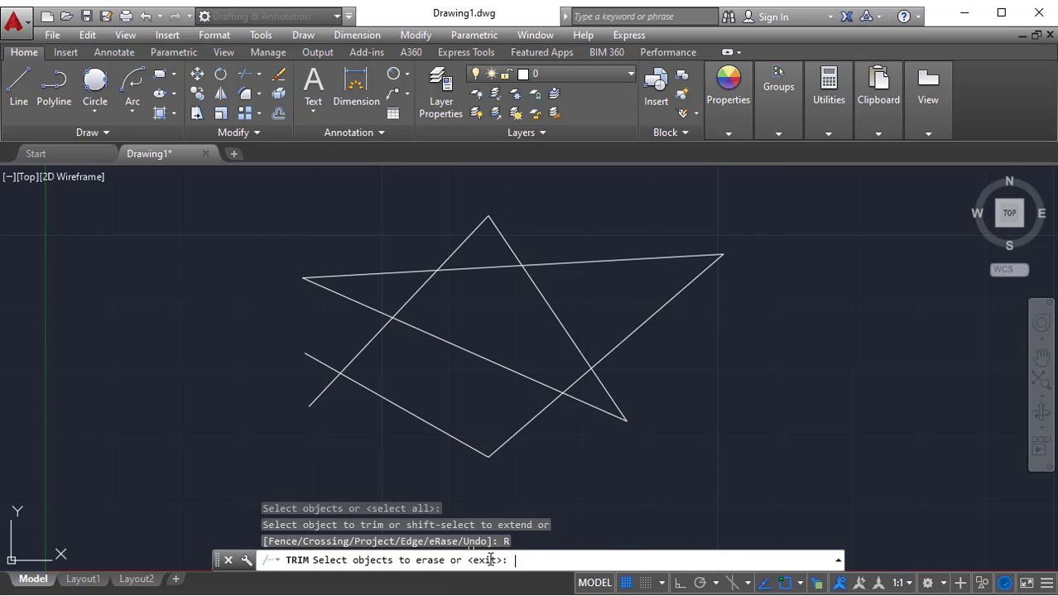
{"action": "left_click", "coordinate": [628, 338]}
{"action": "key", "text": "Return"}
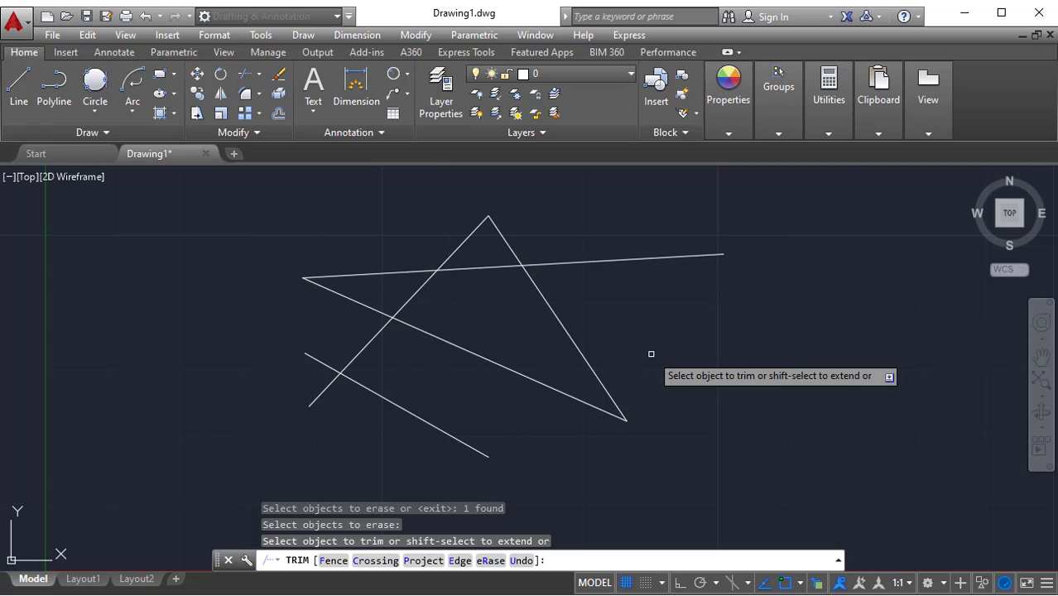
{"action": "key", "text": "ctrl+z"}
{"action": "key", "text": "Escape"}
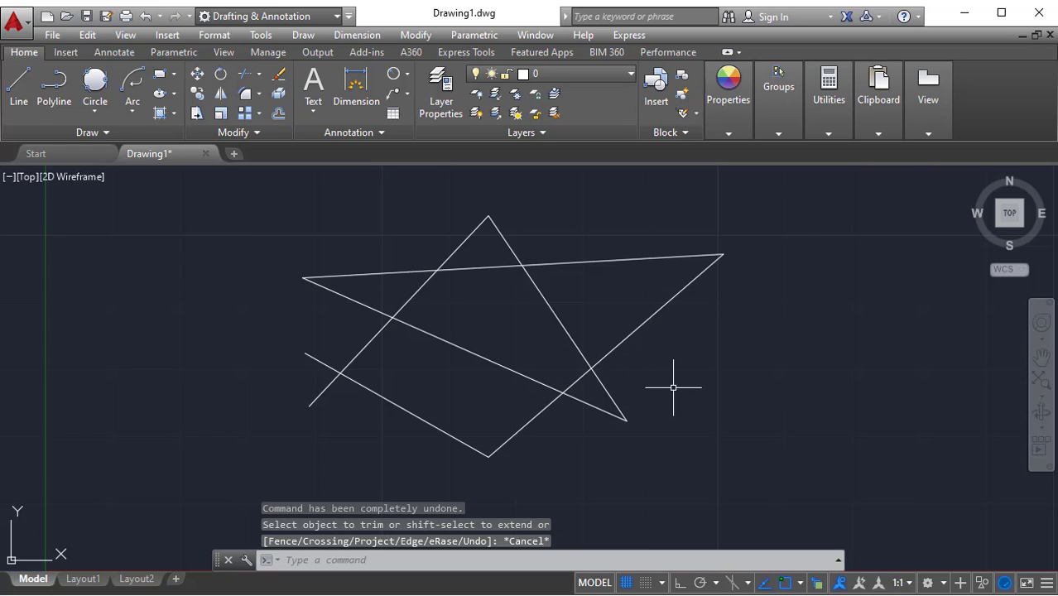
{"action": "type", "text": "tr"}
{"action": "key", "text": "Return"}
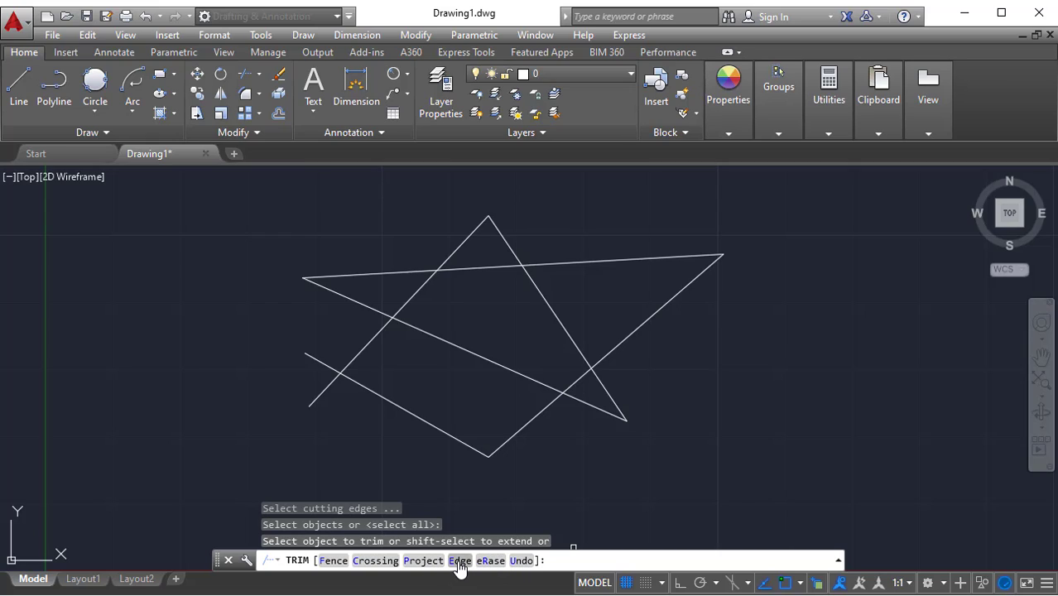
{"action": "key", "text": "Escape"}
Step: Delete all six lines of the star shape
{"action": "scroll", "coordinate": [685, 484], "scroll_direction": "down", "scroll_amount": 3}
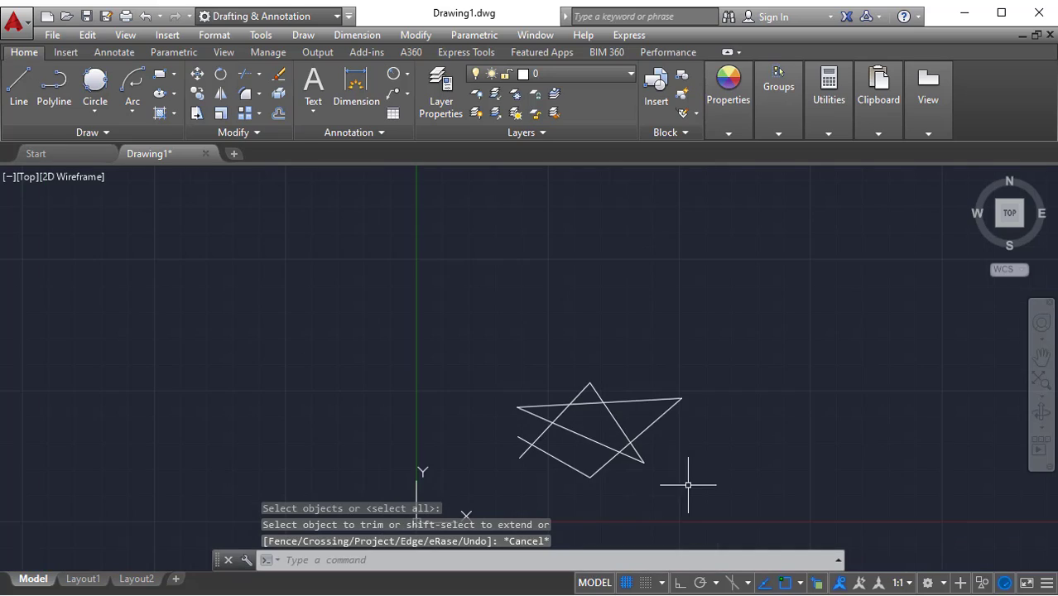
{"action": "left_click", "coordinate": [686, 485]}
{"action": "left_click", "coordinate": [392, 339]}
{"action": "key", "text": "Delete"}
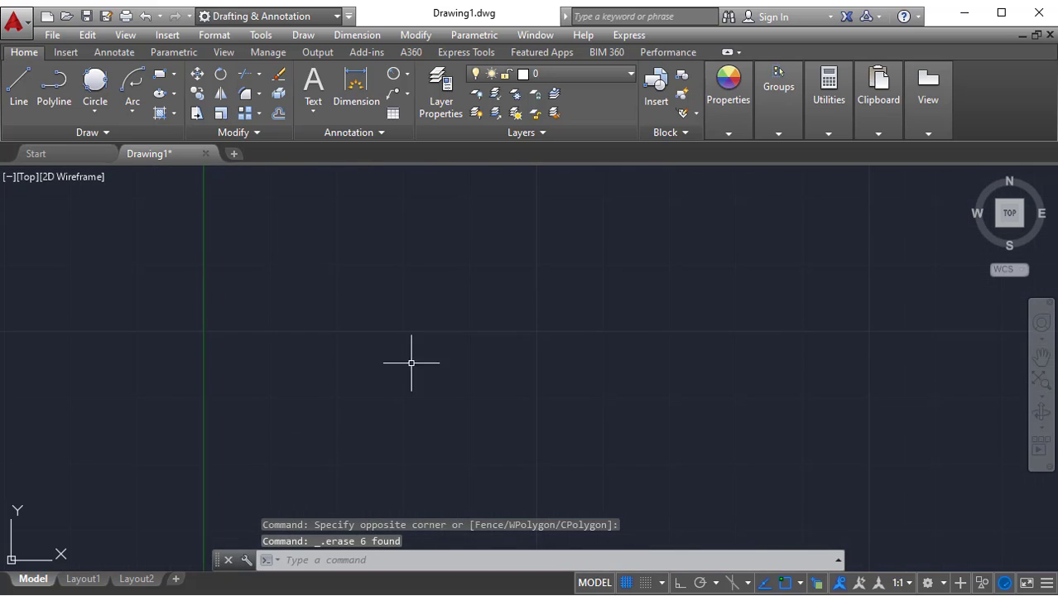
Step: Draw two separate lines that do not touch: a steep one and, to its right, a nearly horizontal one about 32 units long
{"action": "type", "text": "l"}
{"action": "key", "text": "Return"}
{"action": "left_click", "coordinate": [389, 446]}
{"action": "left_click", "coordinate": [448, 269]}
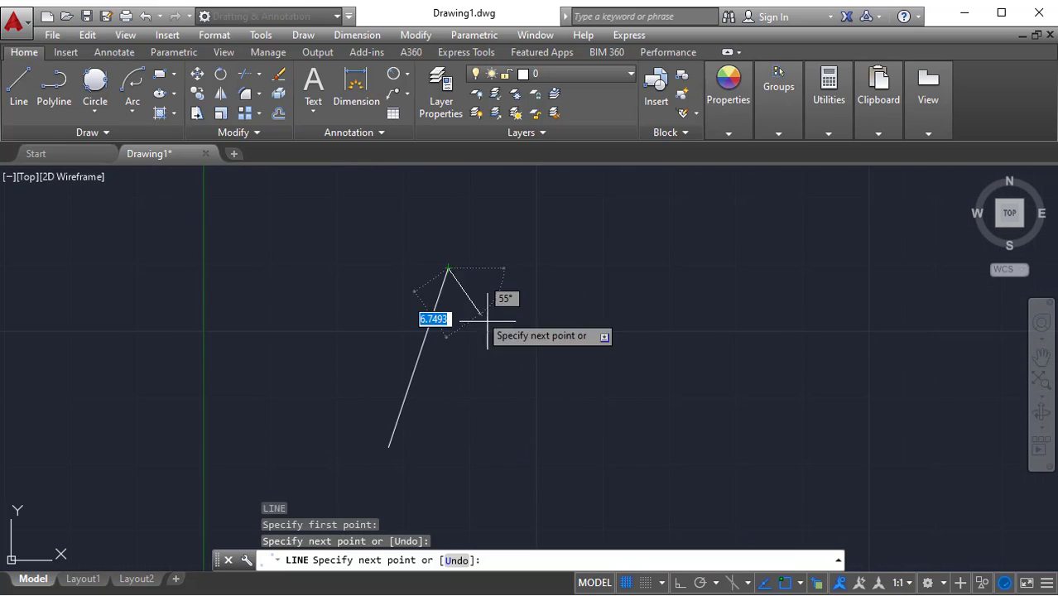
{"action": "key", "text": "Escape"}
{"action": "key", "text": "Return"}
{"action": "left_click", "coordinate": [526, 387]}
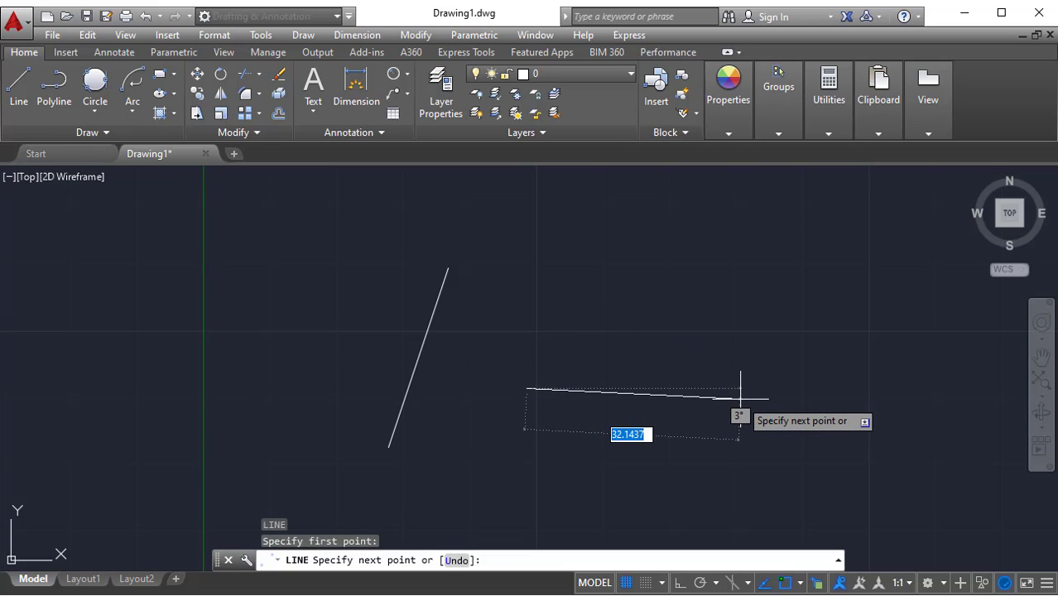
{"action": "left_click", "coordinate": [741, 399]}
{"action": "key", "text": "Escape"}
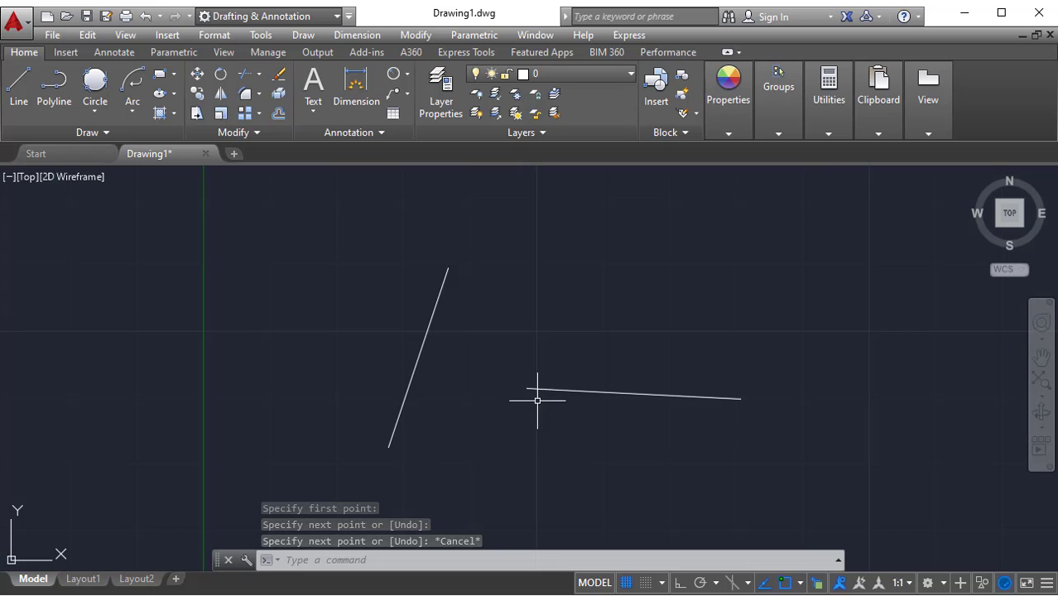
Step: Start Trim with all objects as cutting edges and set its Edge option to No extend
{"action": "type", "text": "tr"}
{"action": "key", "text": "Return"}
{"action": "key", "text": "Return"}
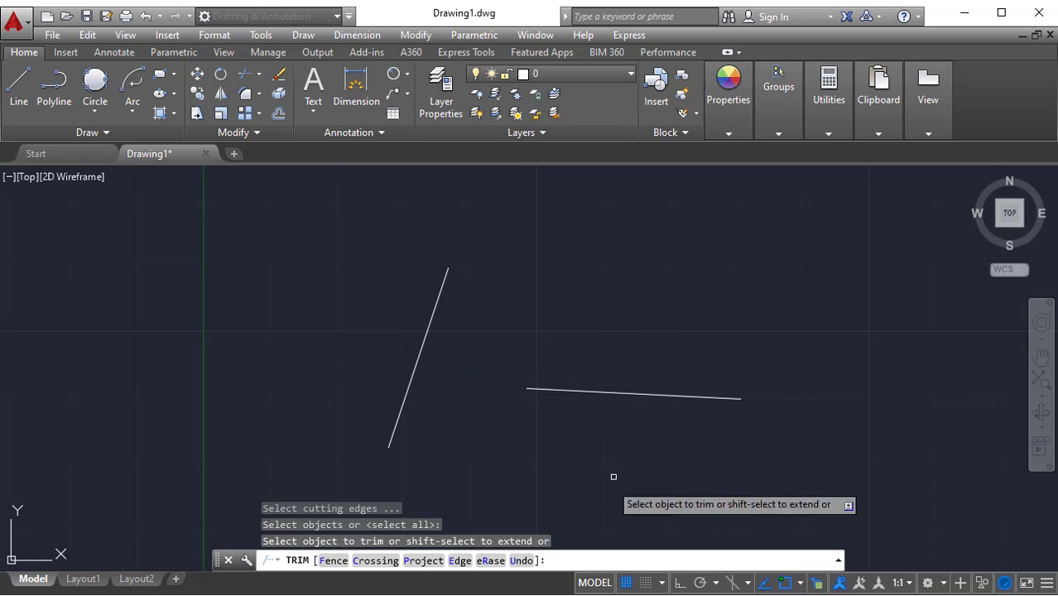
{"action": "left_click", "coordinate": [460, 561]}
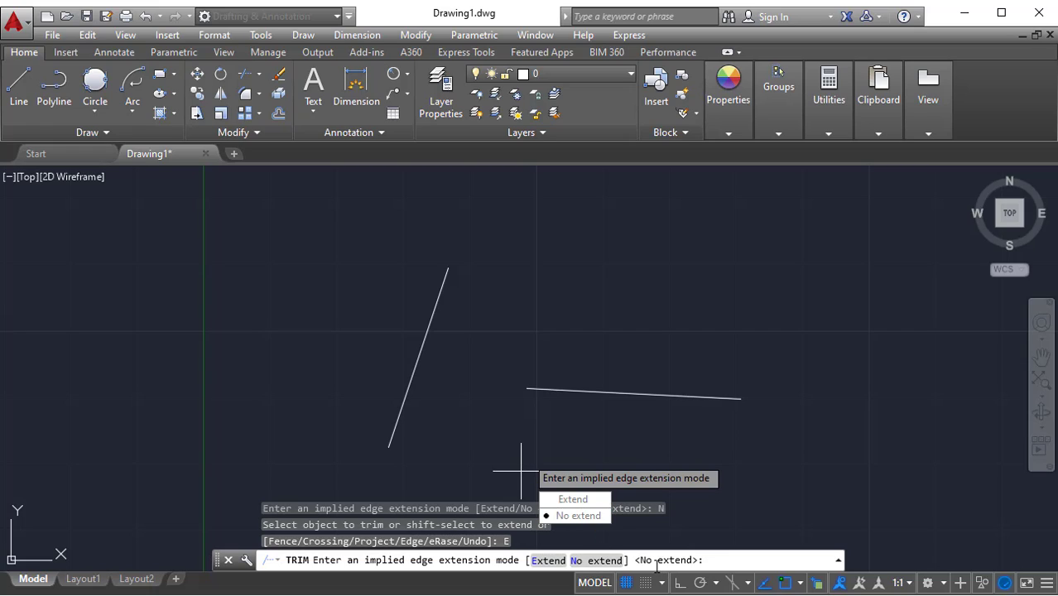
{"action": "left_click", "coordinate": [593, 558]}
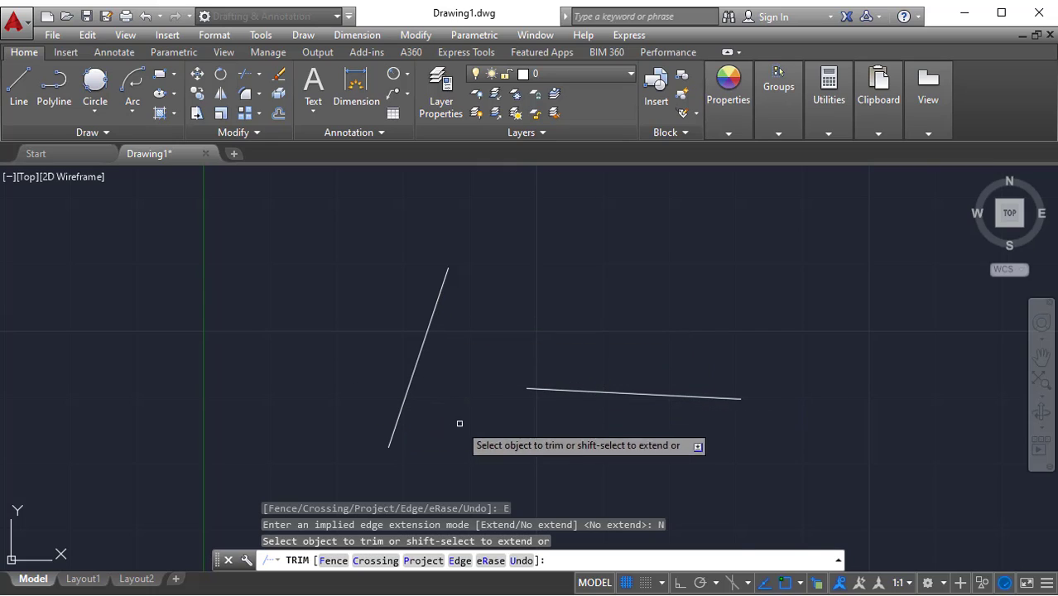
Step: Set Trim's Edge option to Extend and trim the steep line's lower end at its implied intersection with the nearly horizontal line
{"action": "left_click", "coordinate": [461, 561]}
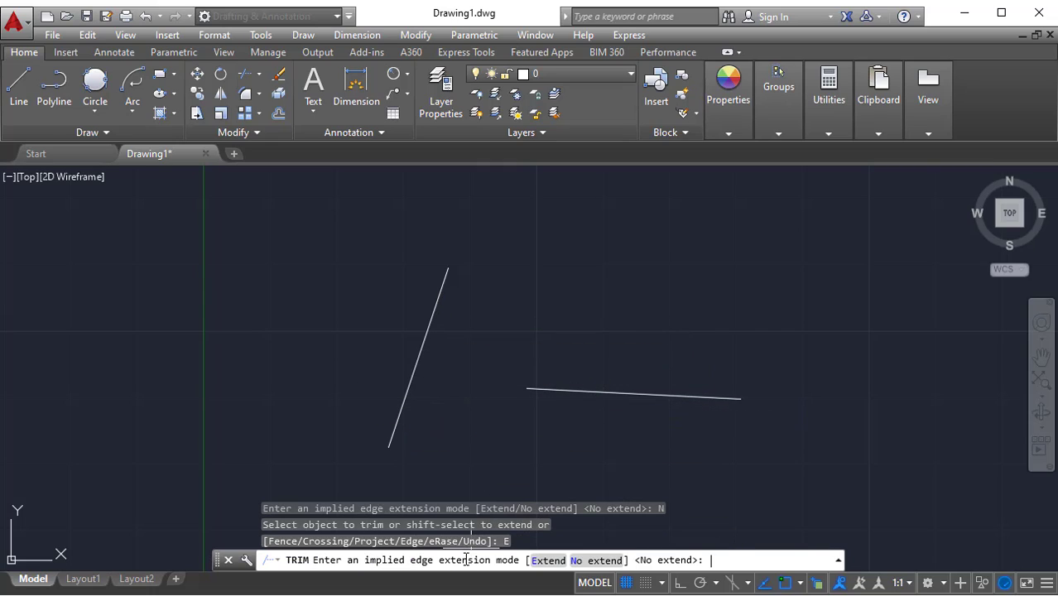
{"action": "left_click", "coordinate": [548, 561]}
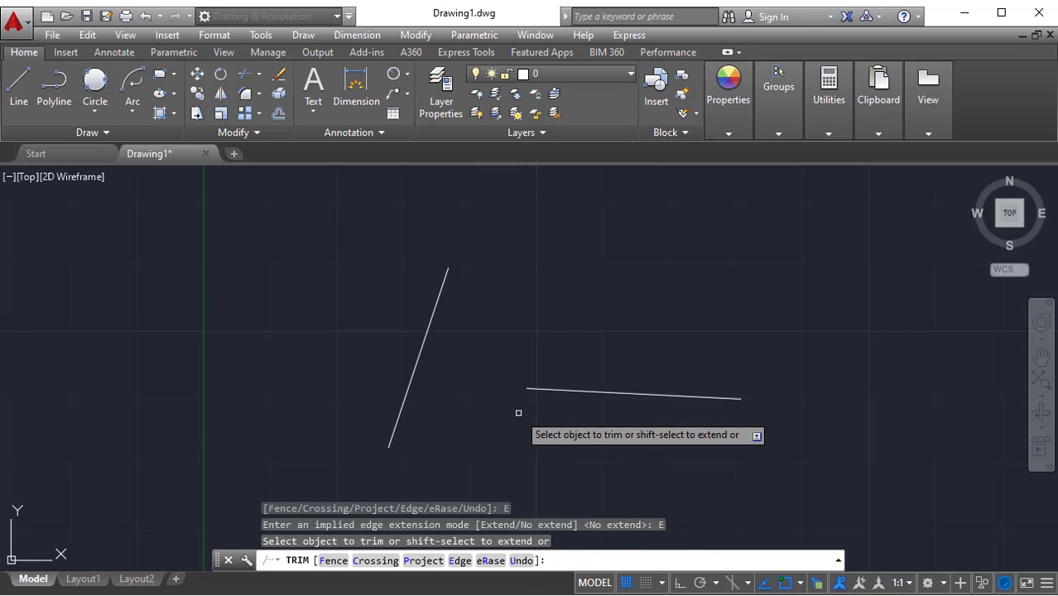
{"action": "left_click", "coordinate": [400, 408]}
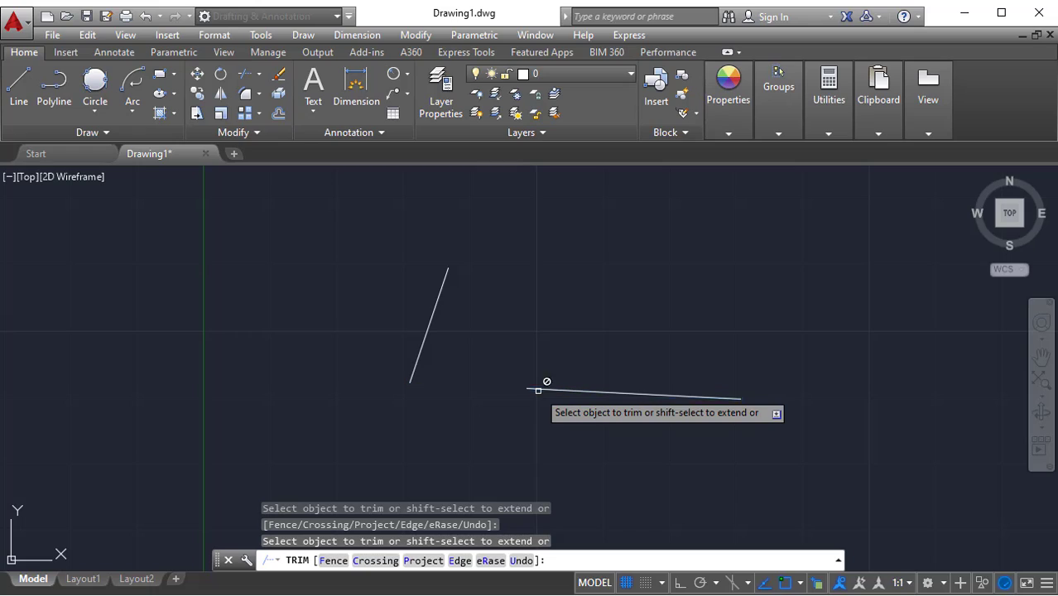
{"action": "left_click", "coordinate": [460, 562]}
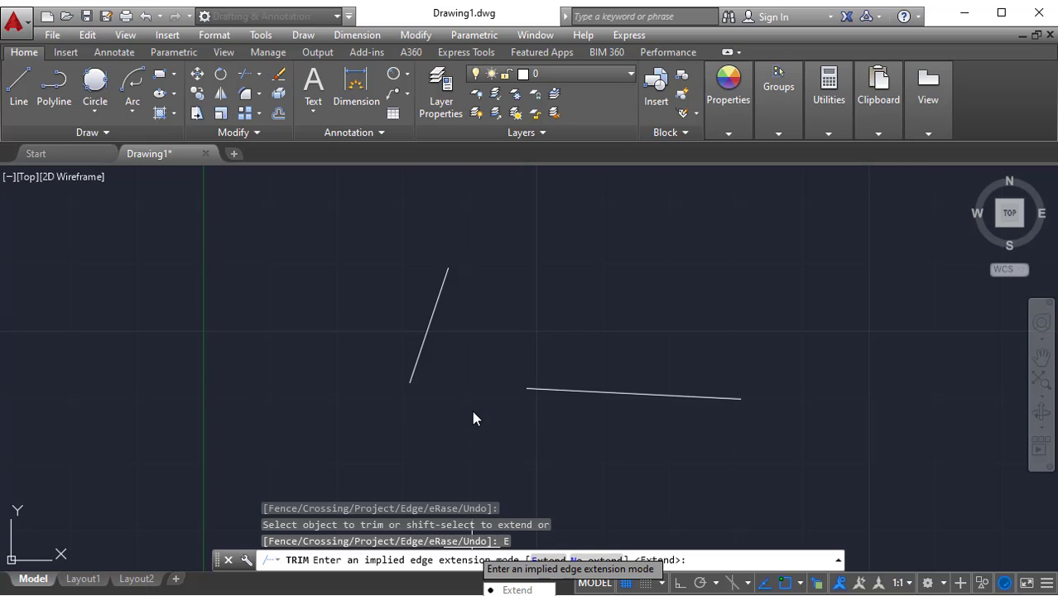
{"action": "key", "text": "Escape"}
Step: Delete the steep line and the nearly horizontal line together
{"action": "left_click", "coordinate": [683, 452]}
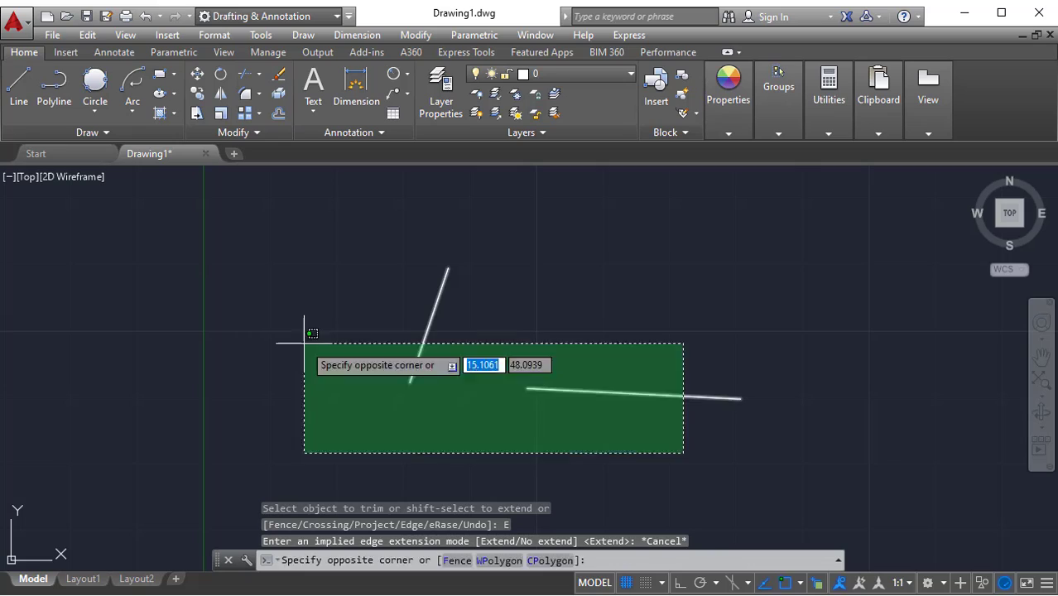
{"action": "left_click", "coordinate": [304, 342]}
{"action": "key", "text": "Delete"}
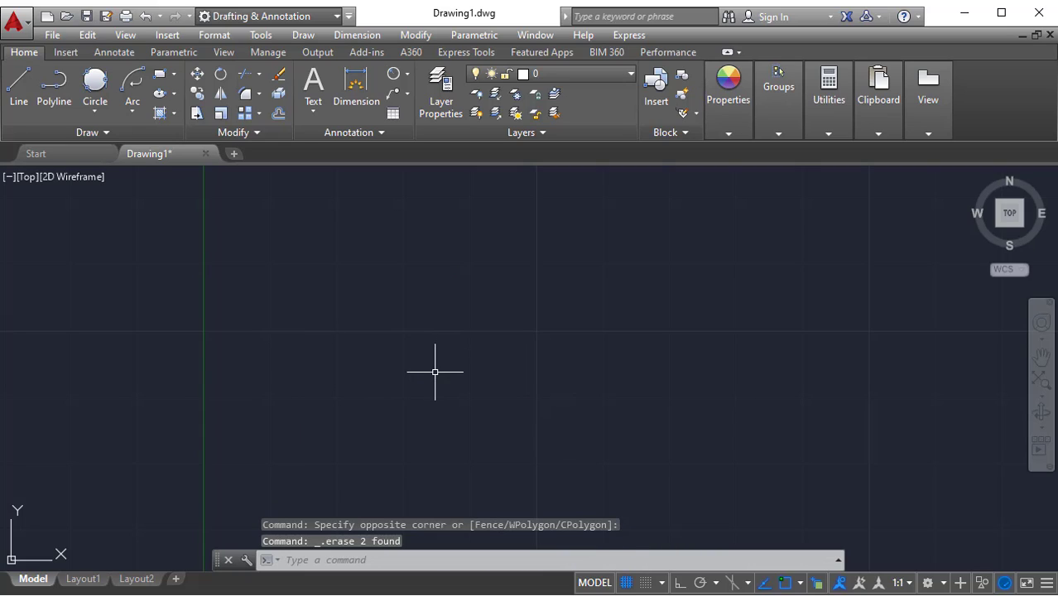
Step: Draw a circle in the middle of the empty drawing area
{"action": "type", "text": "c"}
{"action": "key", "text": "Return"}
{"action": "left_click", "coordinate": [438, 331]}
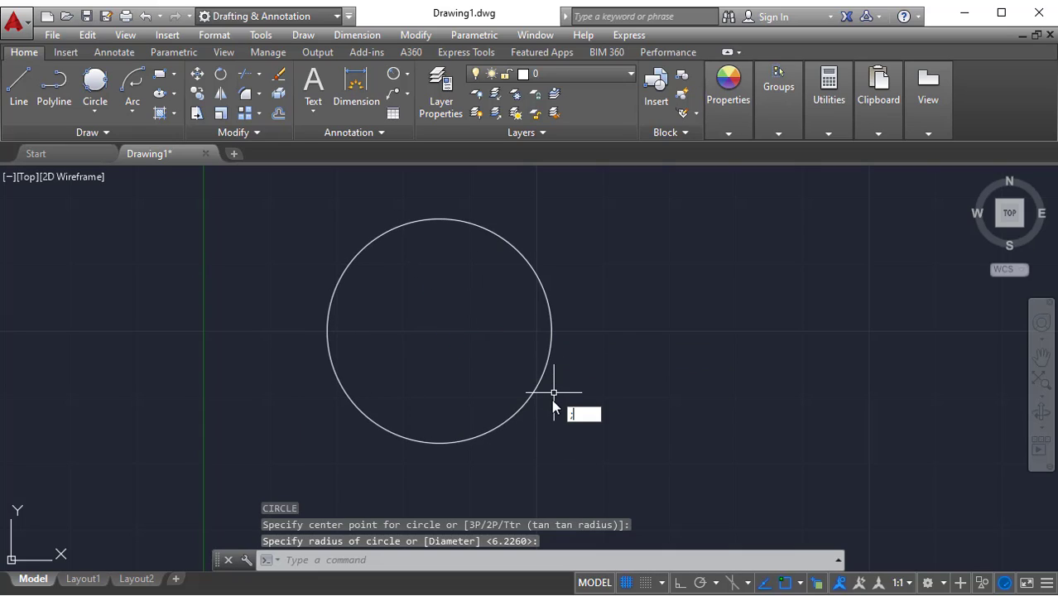
{"action": "left_click", "coordinate": [554, 392]}
{"action": "key", "text": "Escape"}
Step: Draw two separate lines to the right of the circle: an upper one rising and a lower one falling away from it
{"action": "type", "text": "l"}
{"action": "key", "text": "Return"}
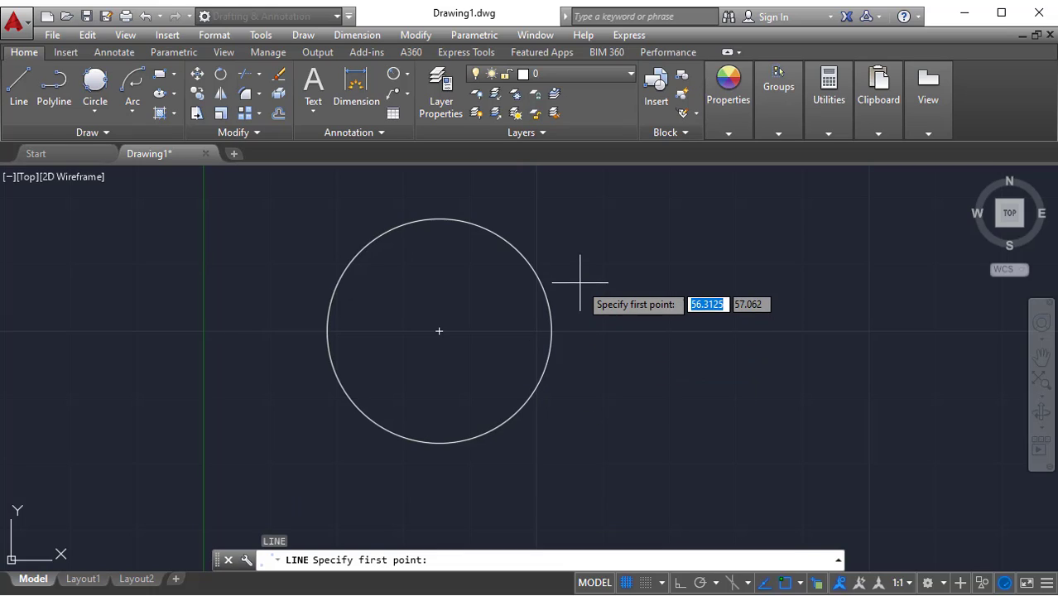
{"action": "left_click", "coordinate": [594, 278]}
{"action": "left_click", "coordinate": [750, 225]}
{"action": "key", "text": "Escape"}
{"action": "type", "text": "l"}
{"action": "key", "text": "Return"}
{"action": "left_click", "coordinate": [621, 406]}
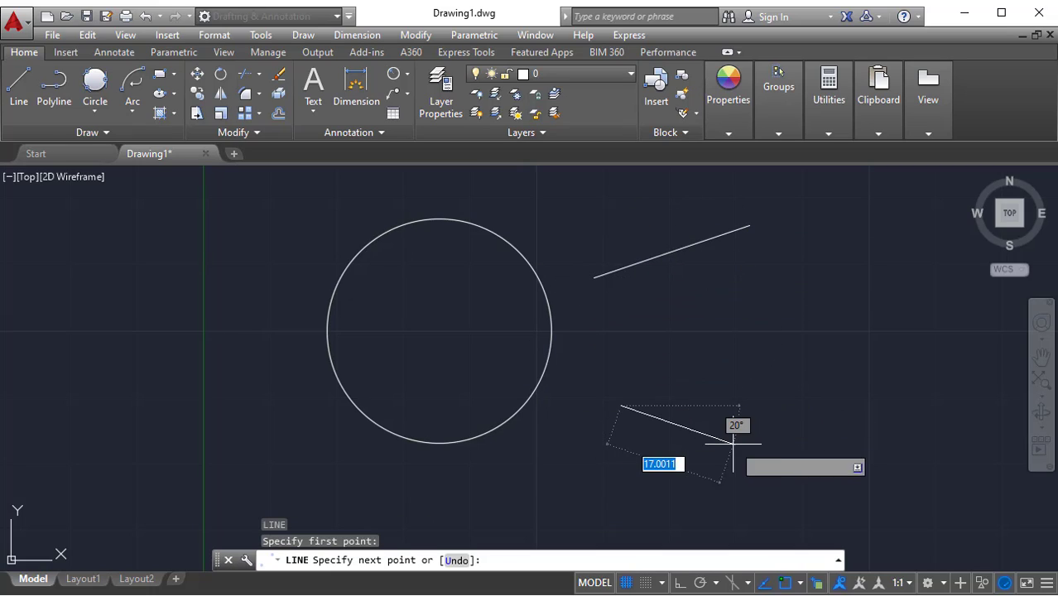
{"action": "left_click", "coordinate": [747, 448]}
{"action": "key", "text": "Escape"}
Step: Draw a nearly horizontal line about 20 units long, vertically between the two sloping lines and further from the circle
{"action": "type", "text": "l"}
{"action": "key", "text": "Return"}
{"action": "left_click", "coordinate": [699, 340]}
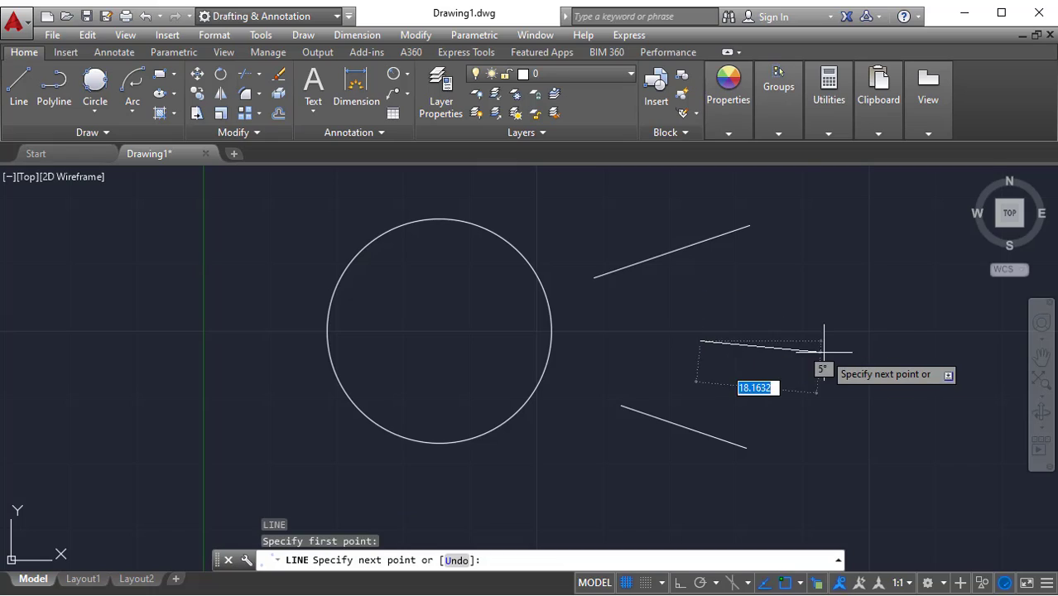
{"action": "left_click", "coordinate": [833, 348]}
{"action": "key", "text": "Escape"}
Step: Start Trim with all objects as cutting edges, set its Edge option to Extend, and leave the command without trimming
{"action": "key", "text": "Return"}
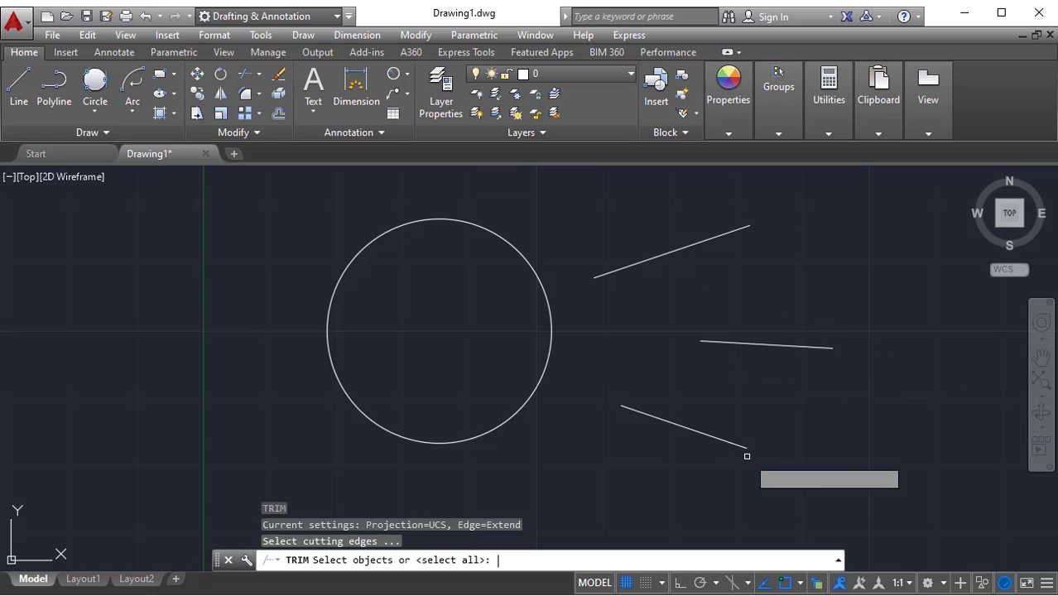
{"action": "key", "text": "Return"}
{"action": "left_click", "coordinate": [460, 561]}
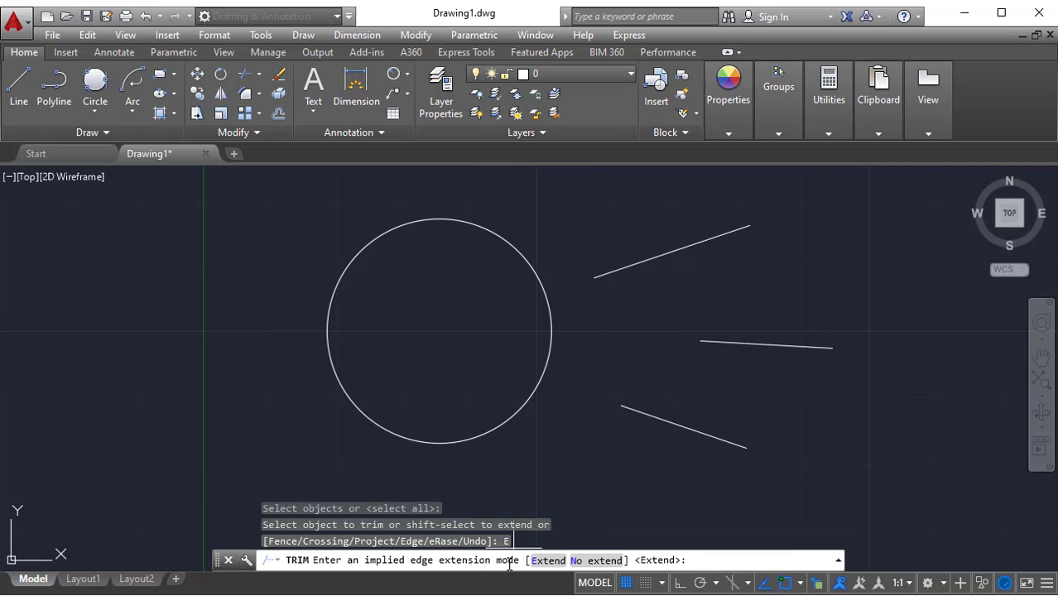
{"action": "left_click", "coordinate": [549, 561]}
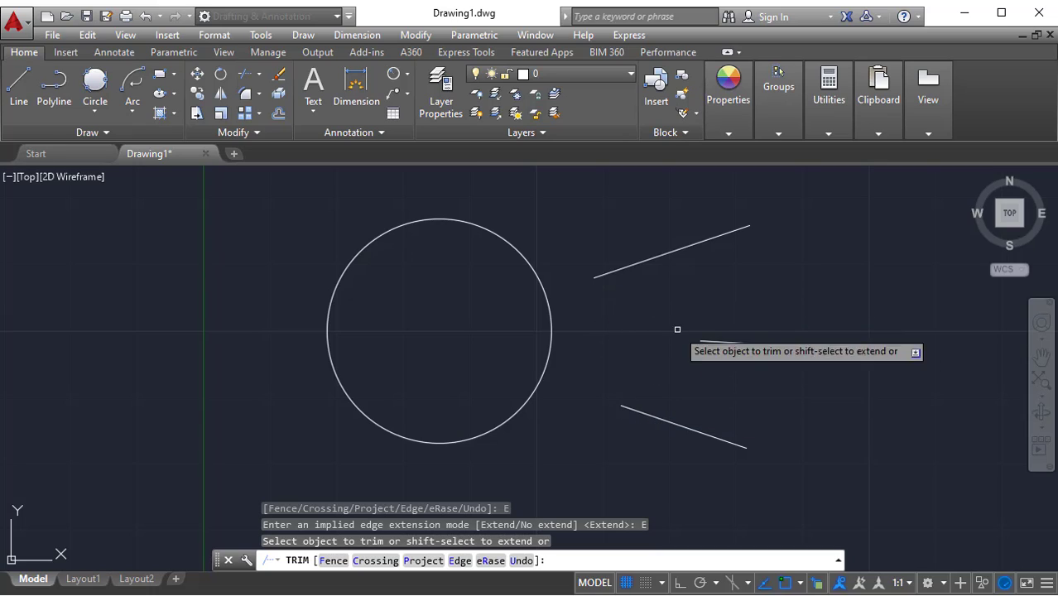
{"action": "scroll", "coordinate": [579, 331], "scroll_direction": "down", "scroll_amount": 2}
{"action": "scroll", "coordinate": [588, 318], "scroll_direction": "up", "scroll_amount": 2}
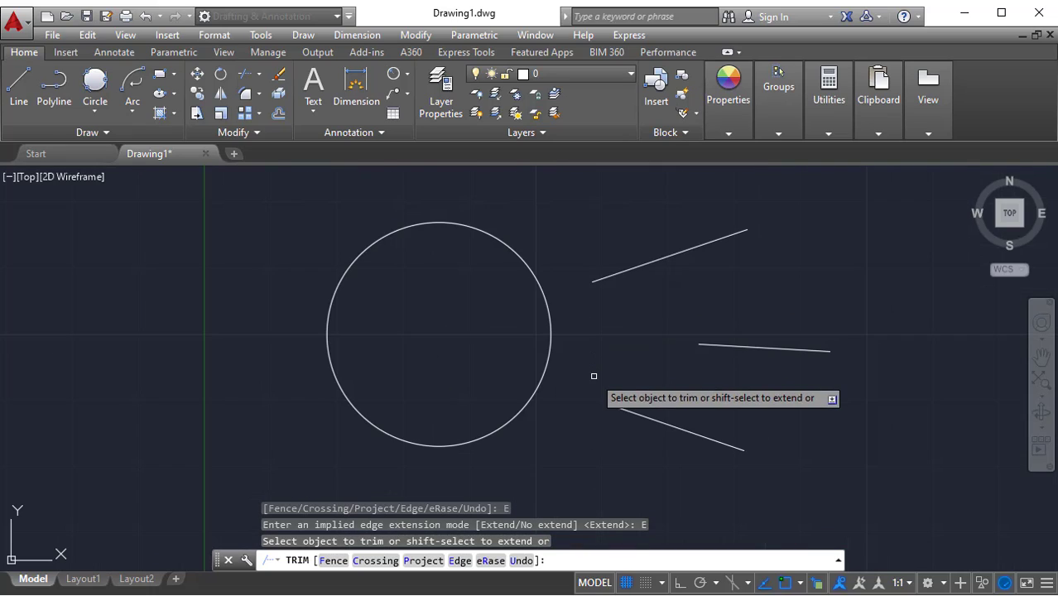
{"action": "key", "text": "Escape"}
Step: Delete the three lines beside the circle, keeping the circle
{"action": "left_click", "coordinate": [853, 464]}
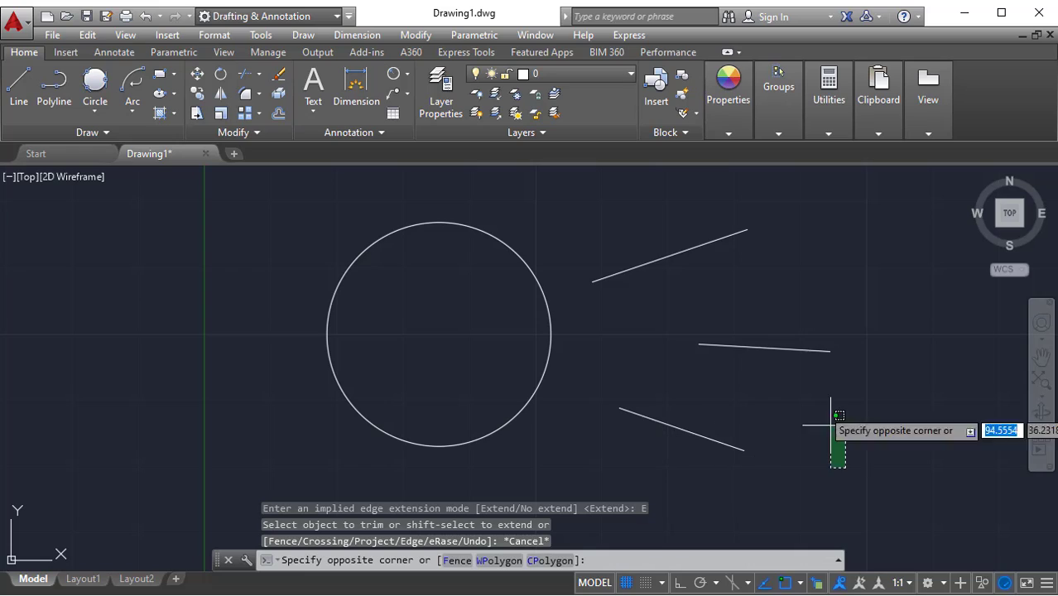
{"action": "left_click", "coordinate": [652, 230]}
{"action": "key", "text": "Delete"}
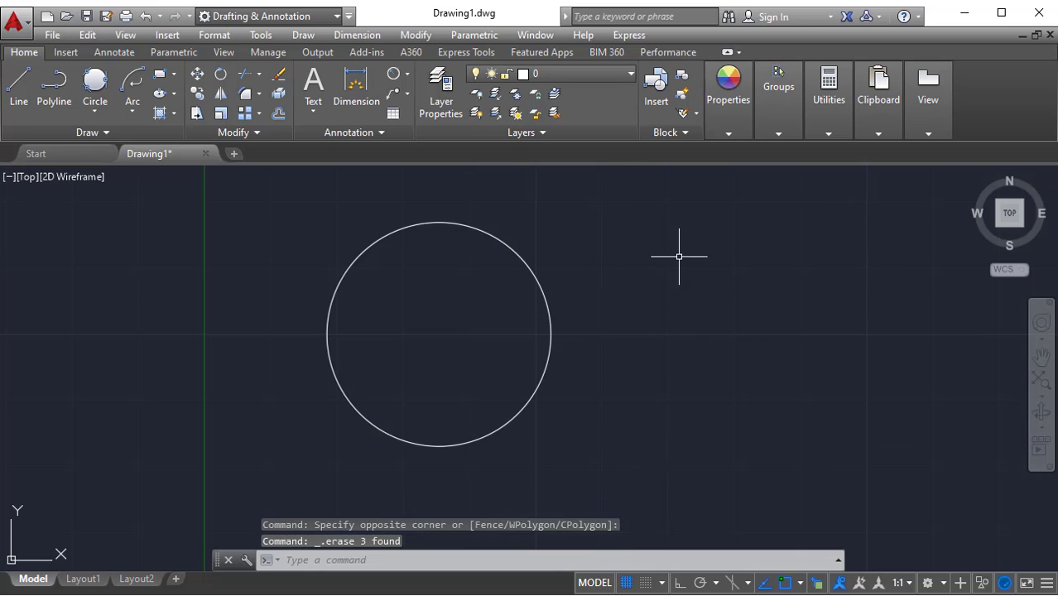
{"action": "key", "text": "Escape"}
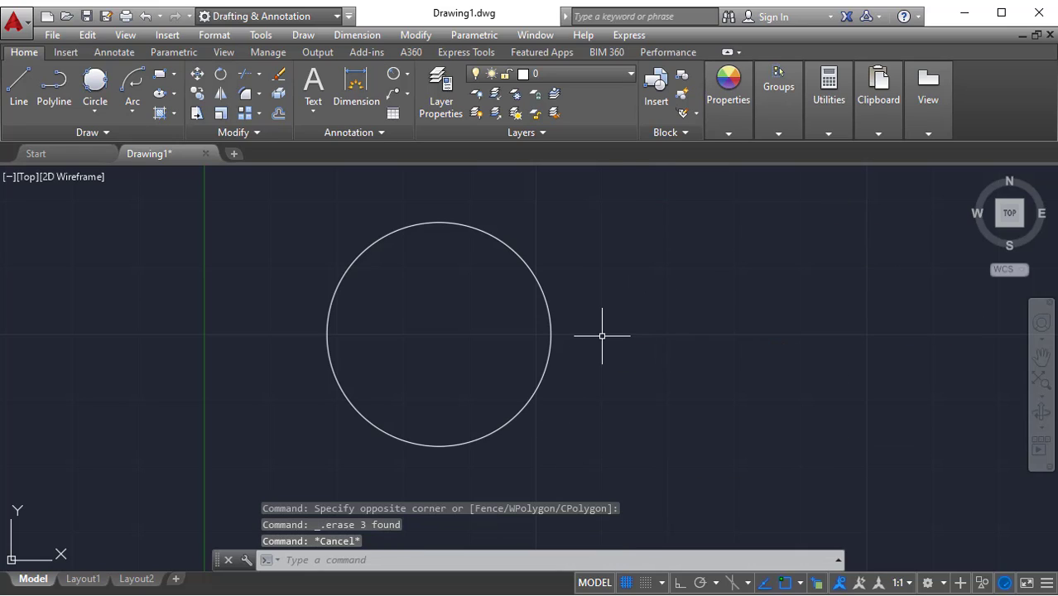
{"action": "type", "text": "tr"}
{"action": "key", "text": "Return"}
{"action": "key", "text": "Return"}
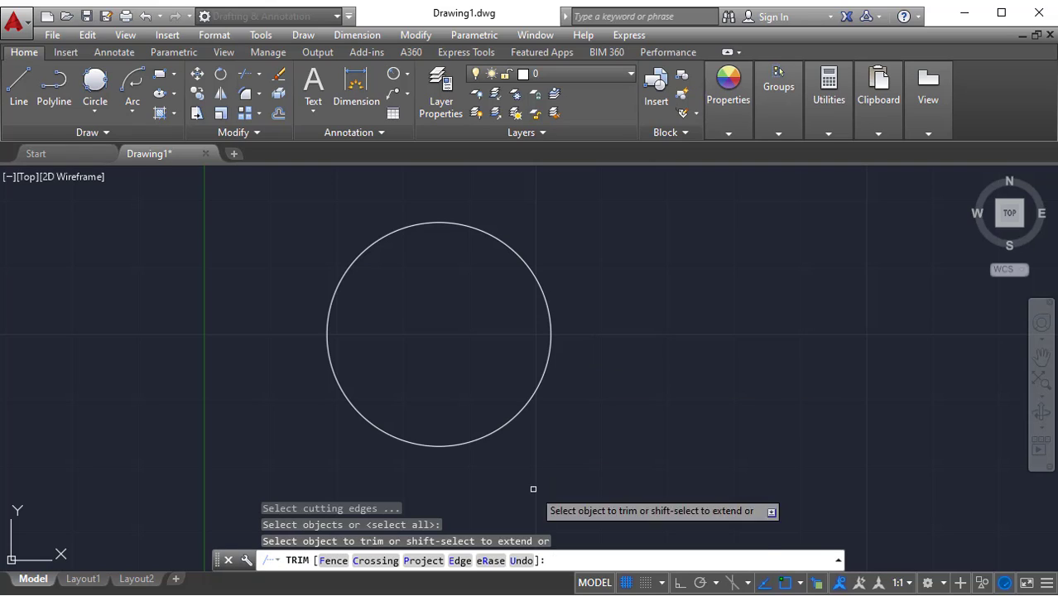
{"action": "key", "text": "Escape"}
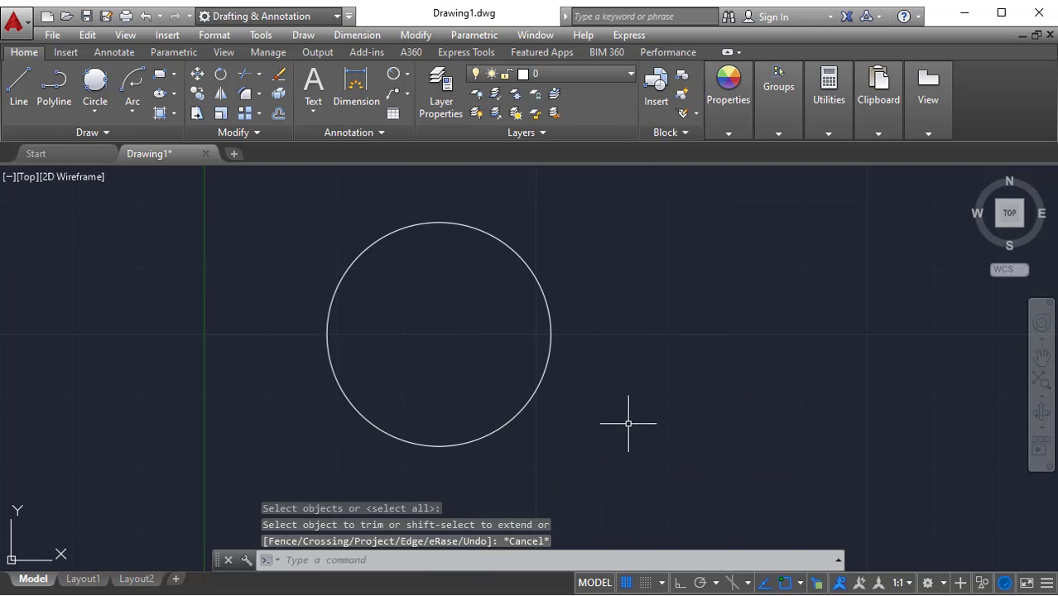
Step: Draw a line about 50 units long from a point to the lower right of the circle to the circle's center
{"action": "type", "text": "l"}
{"action": "key", "text": "Return"}
{"action": "left_click", "coordinate": [766, 392]}
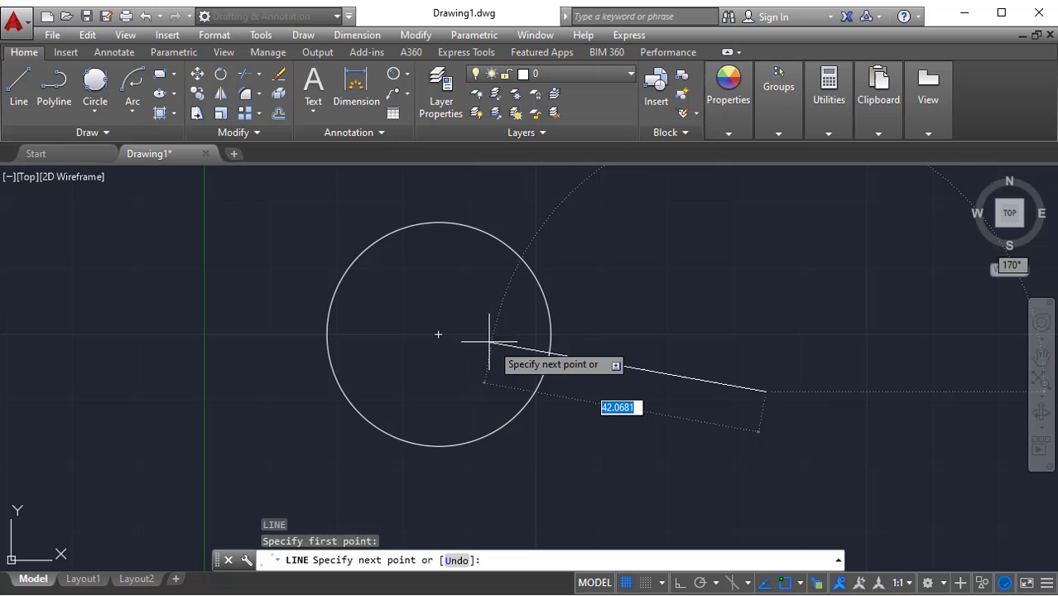
{"action": "left_click", "coordinate": [439, 334]}
{"action": "key", "text": "Escape"}
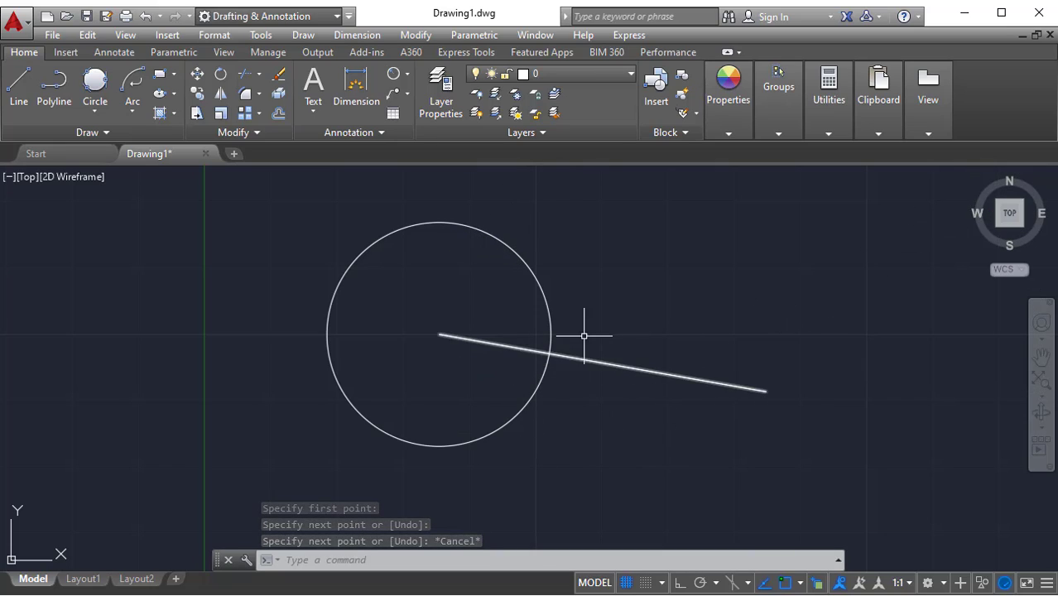
Step: Examine how the line sits relative to the circle in tilted 3D views and return to the top view
{"action": "middle_click_drag", "start_coordinate": [587, 440], "coordinate": [729, 299], "text": "shift"}
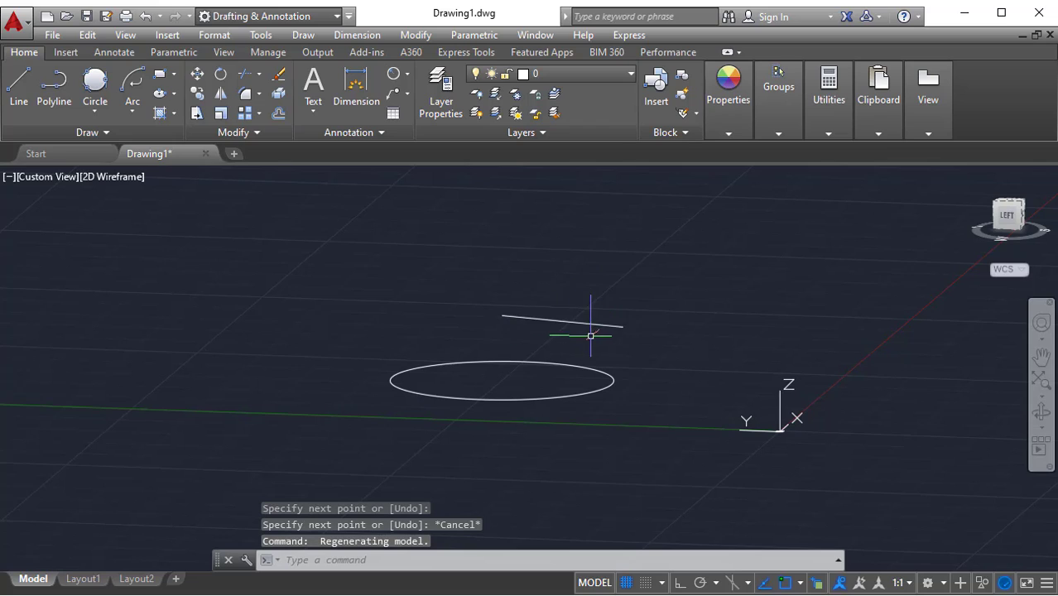
{"action": "middle_click_drag", "start_coordinate": [590, 335], "coordinate": [496, 464], "text": "shift"}
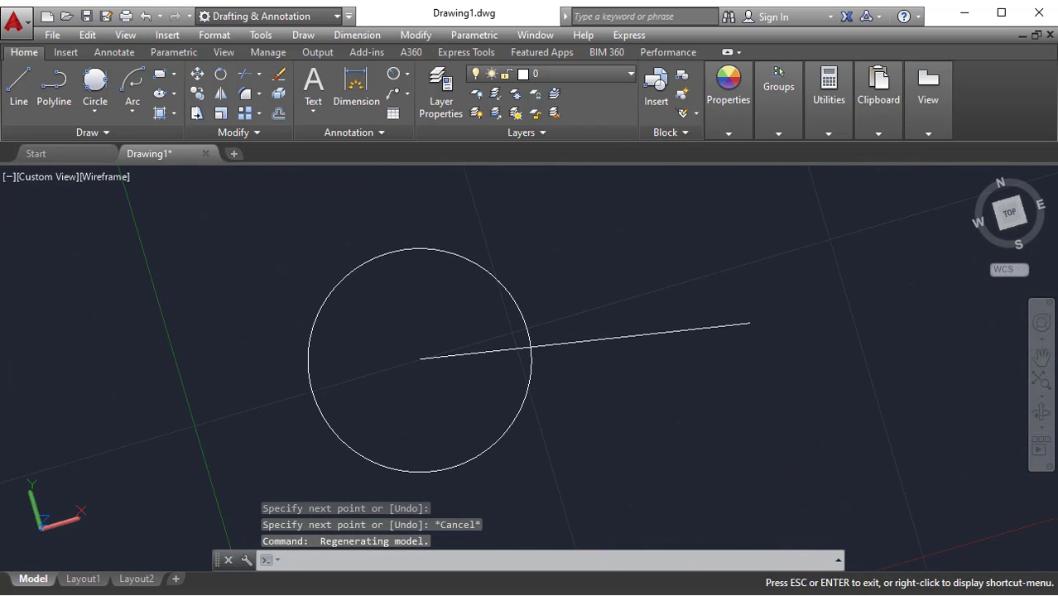
{"action": "middle_click_drag", "start_coordinate": [617, 354], "coordinate": [688, 379]}
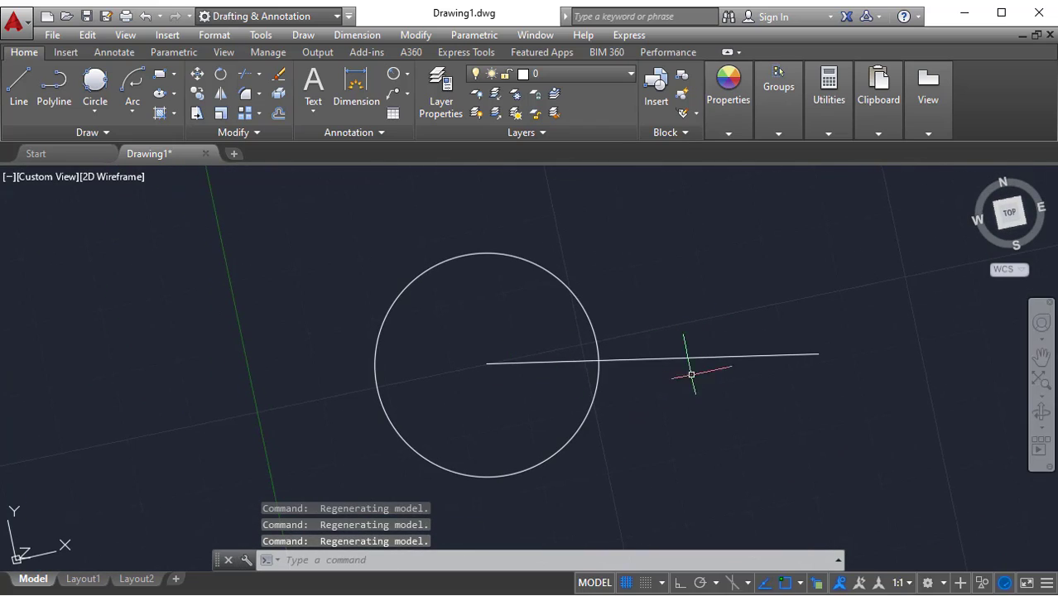
{"action": "middle_click_drag", "start_coordinate": [539, 383], "coordinate": [639, 437], "text": "shift"}
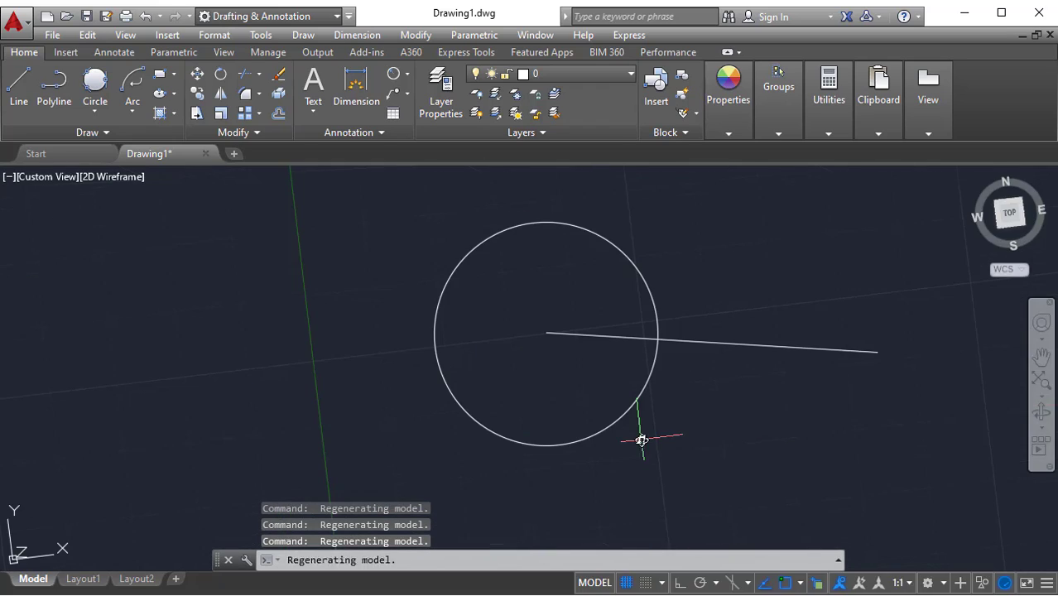
{"action": "left_click", "coordinate": [1010, 213]}
Step: Start Trim with all objects as cutting edges and set its Project option first to None and then to Ucs
{"action": "type", "text": "tr"}
{"action": "key", "text": "Return"}
{"action": "key", "text": "Return"}
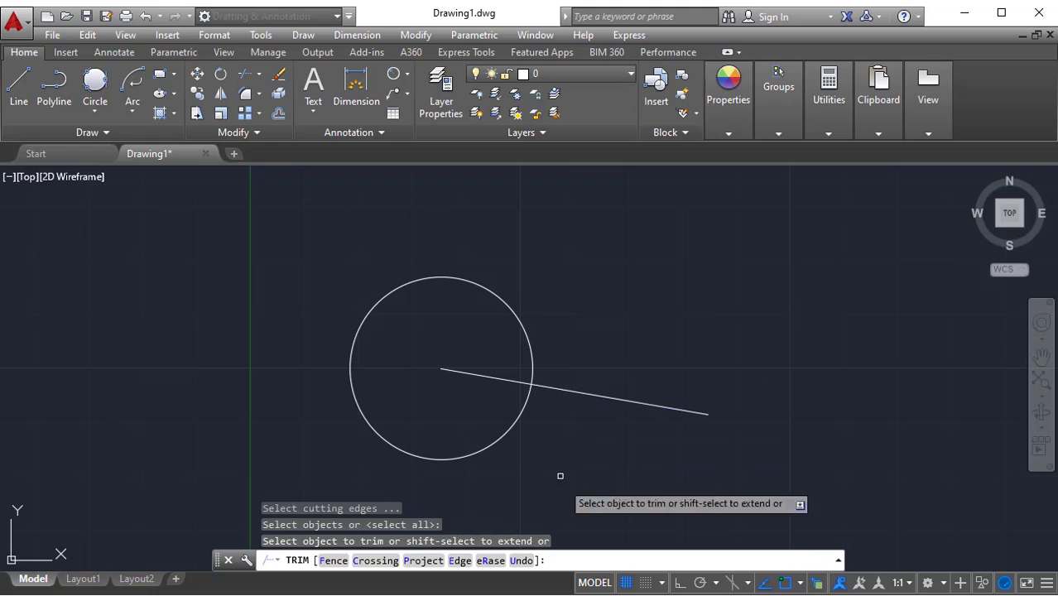
{"action": "type", "text": "P"}
{"action": "key", "text": "Return"}
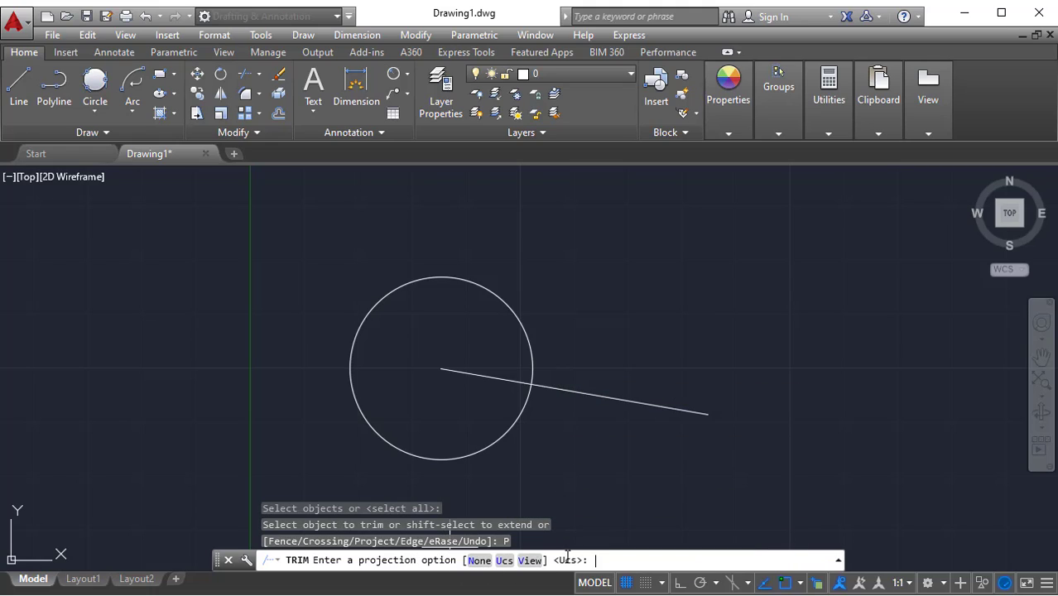
{"action": "left_click", "coordinate": [489, 561]}
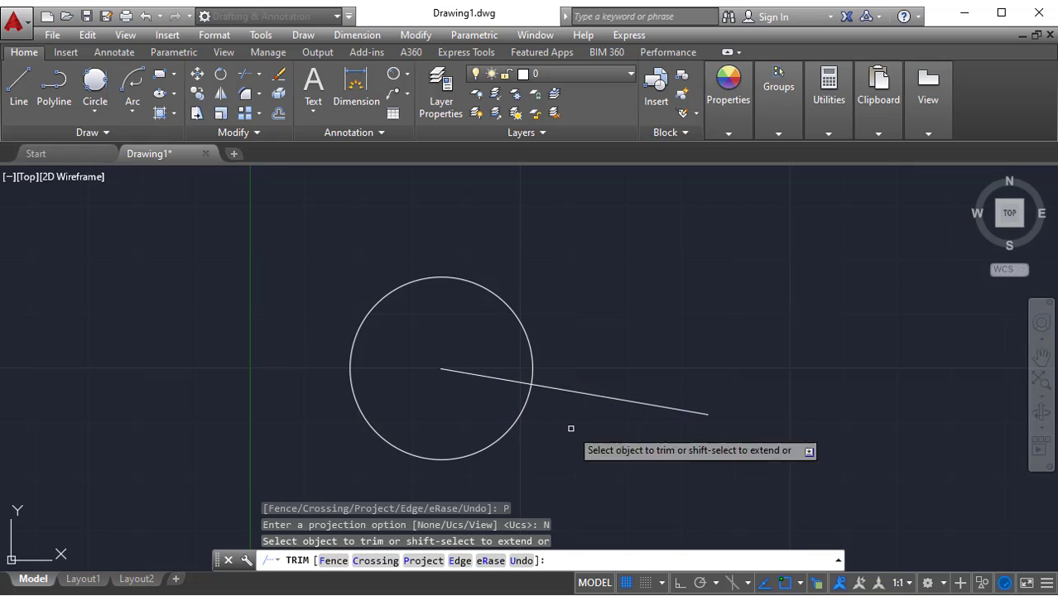
{"action": "left_click", "coordinate": [438, 561]}
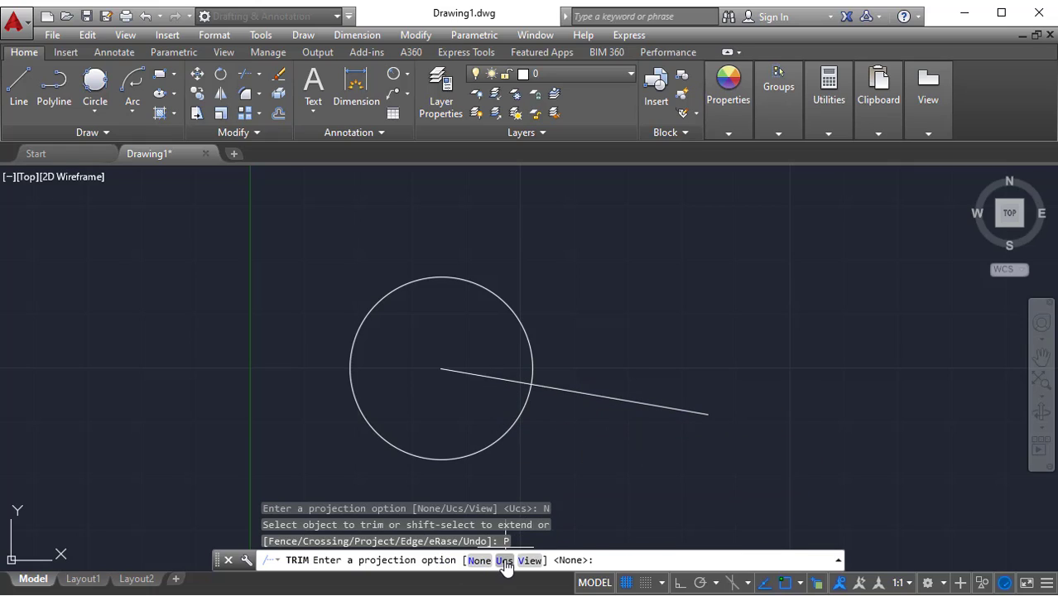
{"action": "left_click", "coordinate": [505, 560]}
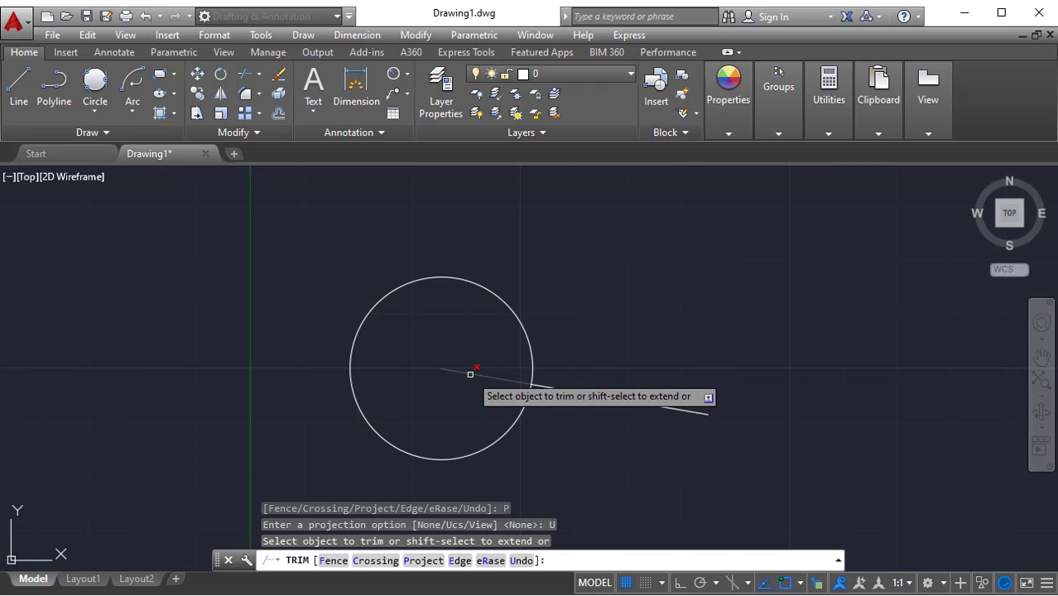
Step: Inspect the circle and the line from several tilted 3D angles and from the top while Trim stays active
{"action": "middle_click_drag", "start_coordinate": [593, 443], "coordinate": [515, 349], "text": "shift"}
{"action": "key", "text": "ctrl+z"}
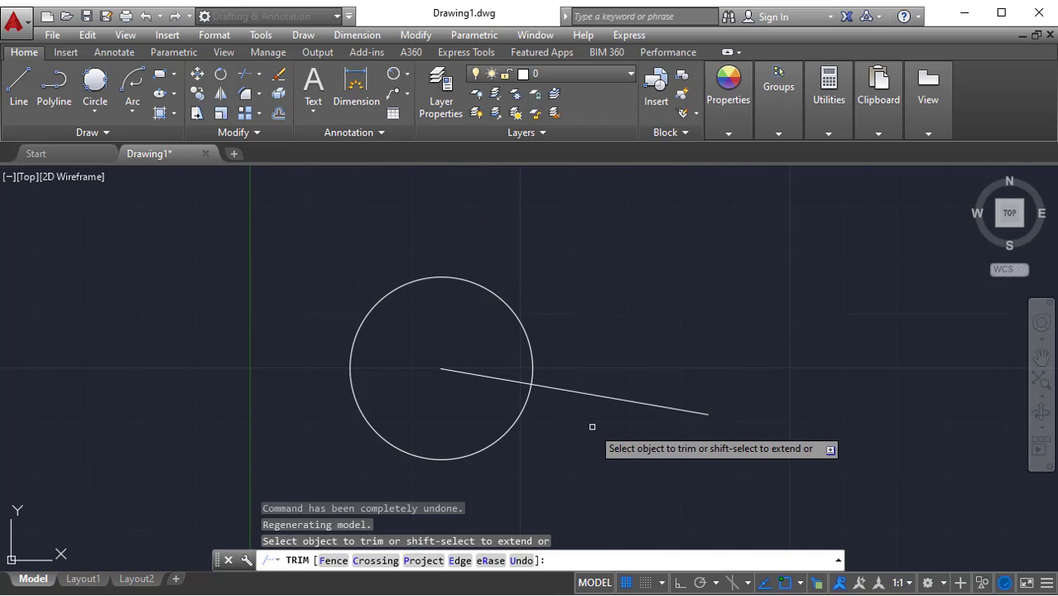
{"action": "middle_click_drag", "start_coordinate": [590, 426], "coordinate": [521, 505], "text": "shift"}
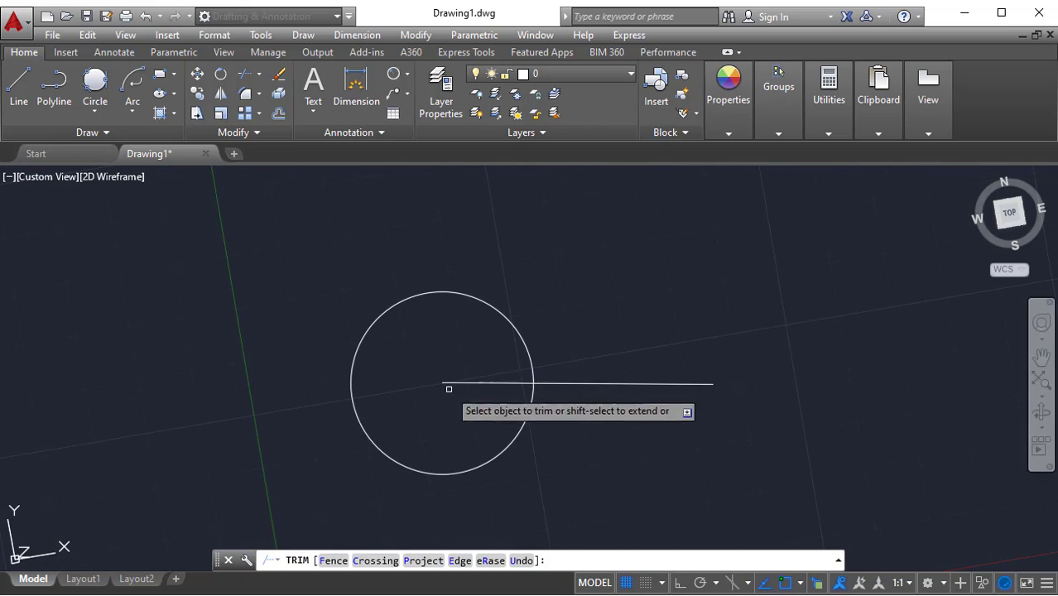
{"action": "middle_click_drag", "start_coordinate": [488, 394], "coordinate": [536, 330], "text": "shift"}
{"action": "scroll", "coordinate": [536, 330], "scroll_direction": "up", "scroll_amount": 4}
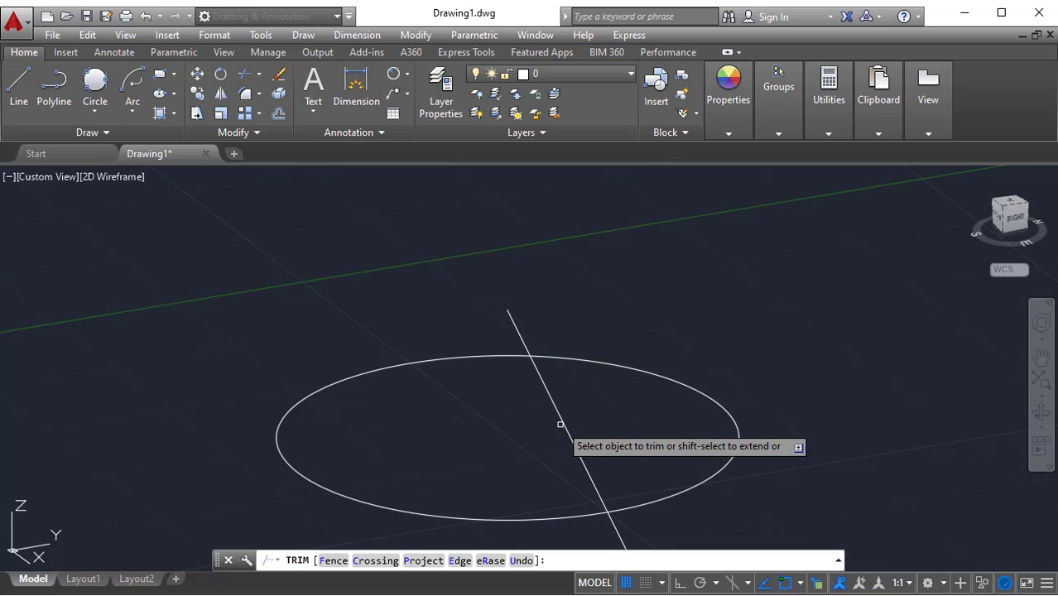
{"action": "middle_click_drag", "start_coordinate": [567, 416], "coordinate": [832, 426], "text": "shift"}
{"action": "left_click", "coordinate": [1014, 206]}
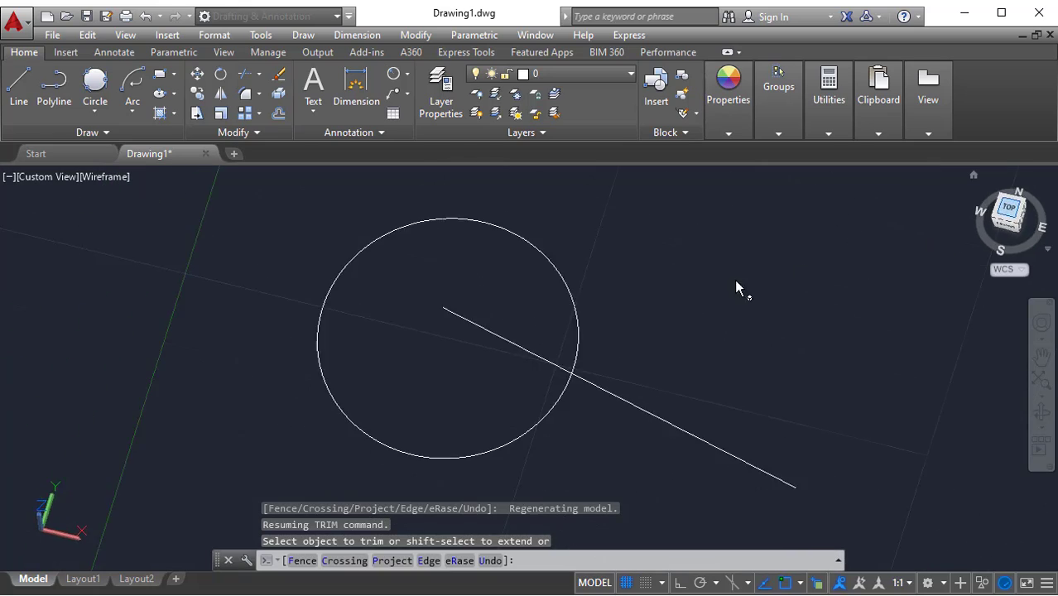
{"action": "scroll", "coordinate": [520, 382], "scroll_direction": "up", "scroll_amount": 3}
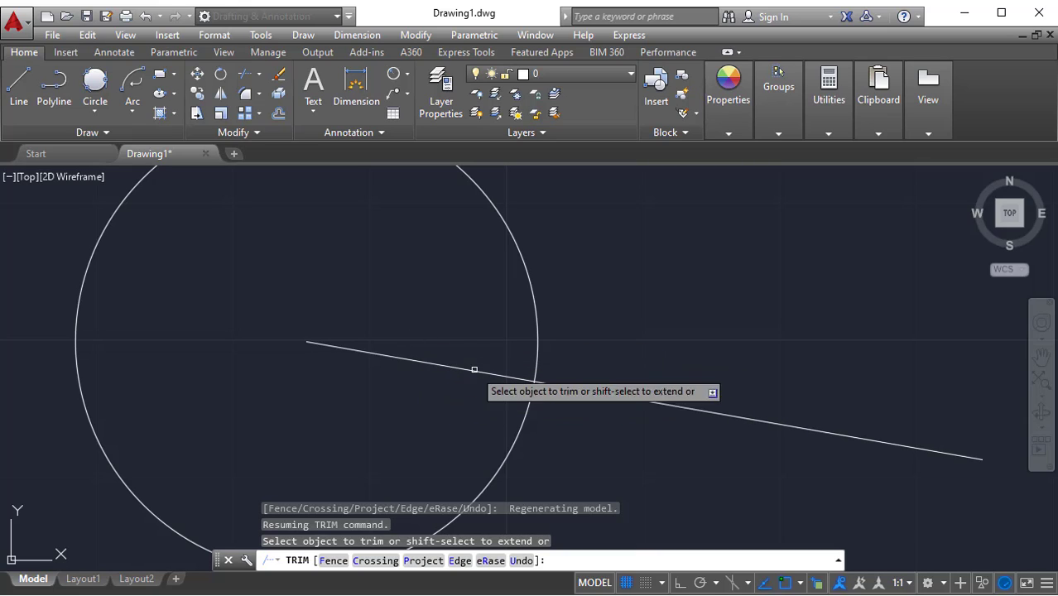
{"action": "middle_click_drag", "start_coordinate": [456, 370], "coordinate": [488, 542], "text": "shift"}
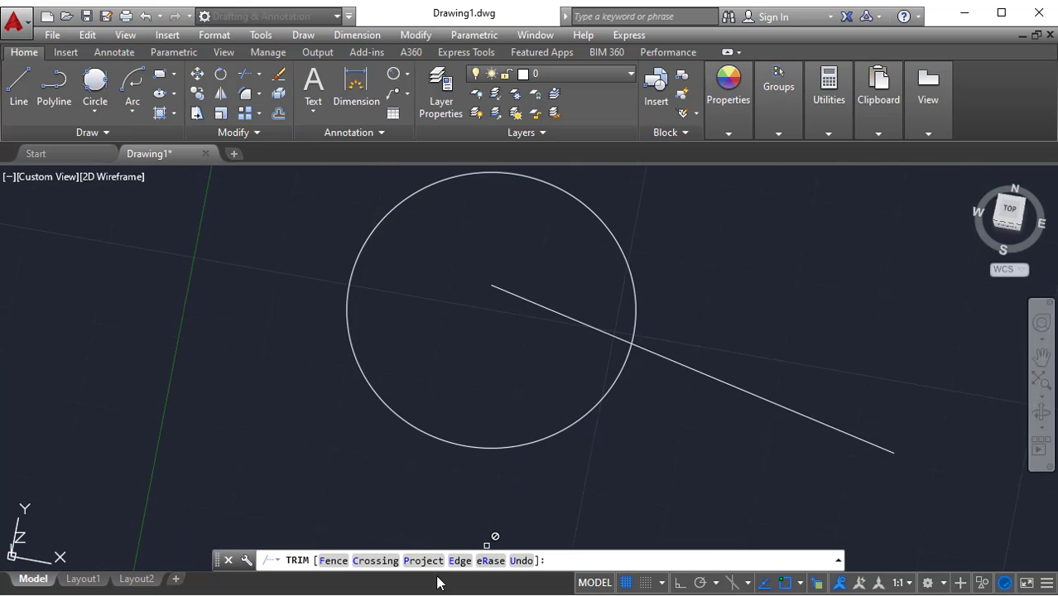
Step: Set Trim's Project option to View and orbit to a low side view of the circle and line
{"action": "left_click", "coordinate": [432, 561]}
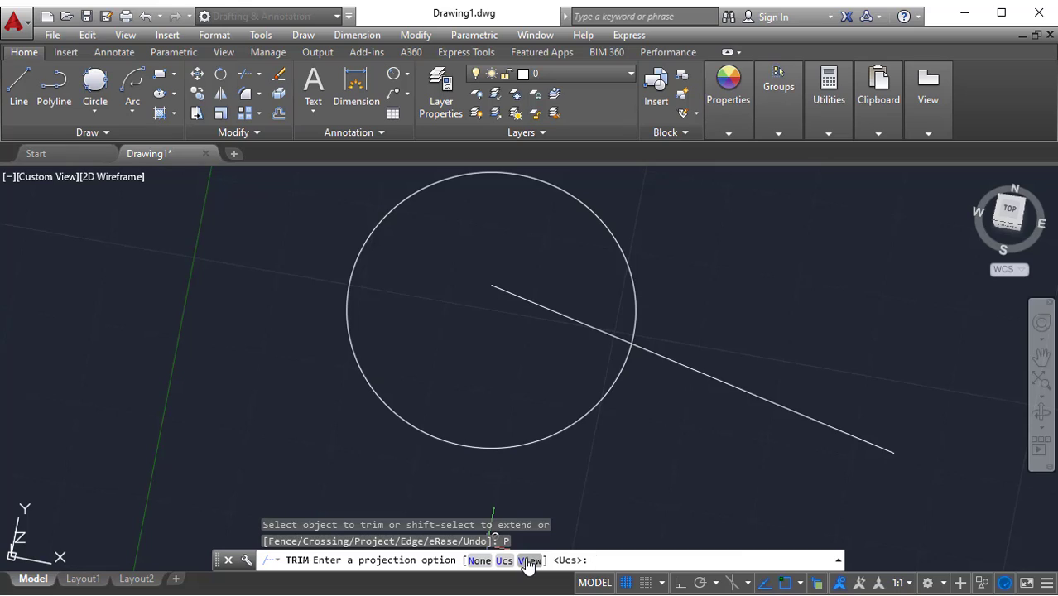
{"action": "left_click", "coordinate": [528, 561]}
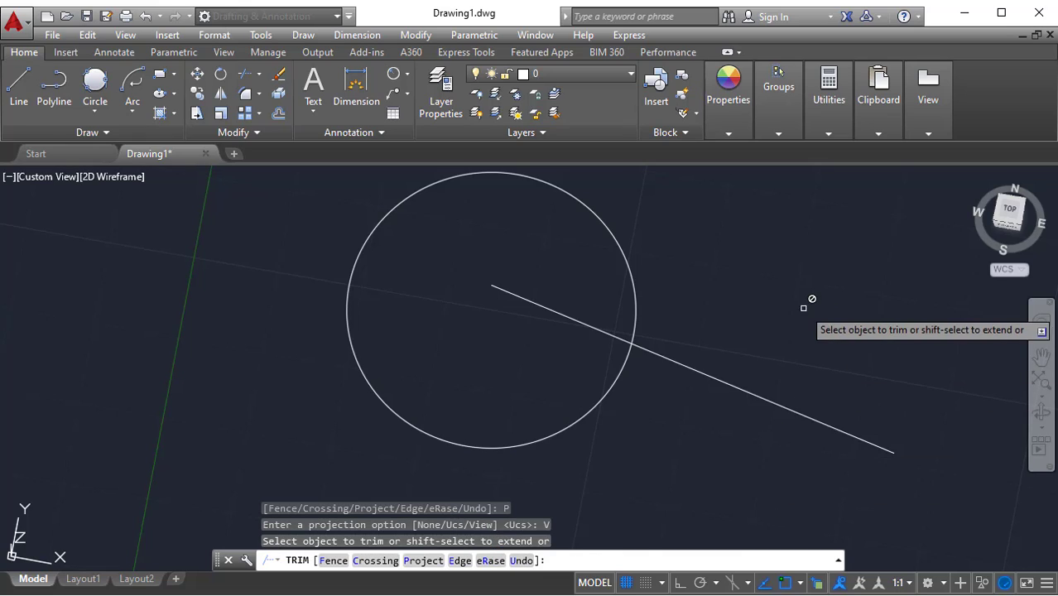
{"action": "middle_click_drag", "start_coordinate": [612, 387], "coordinate": [638, 346], "text": "shift"}
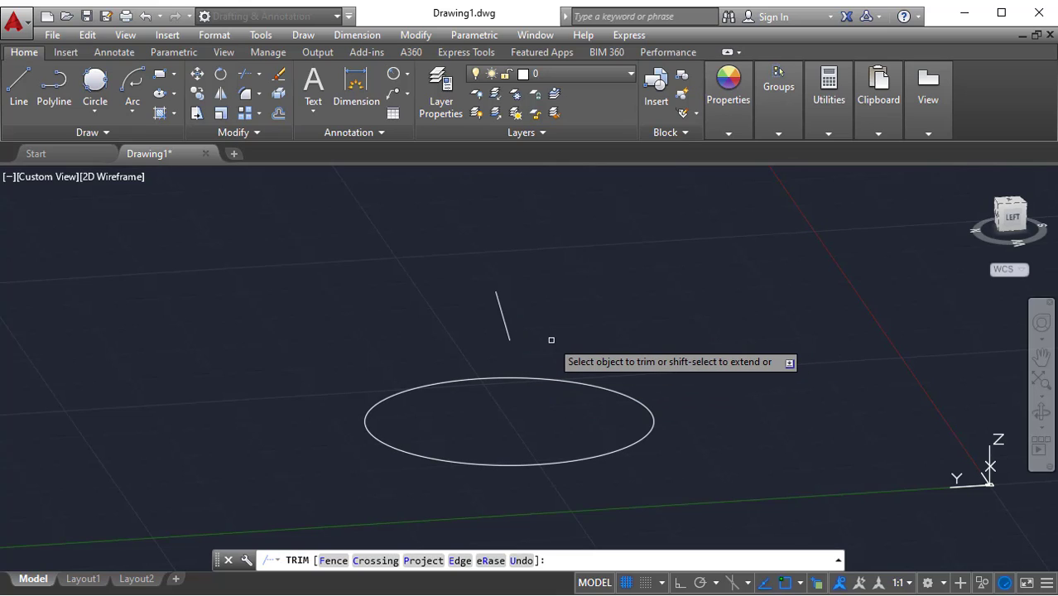
Step: Trim the middle portion of the line where it passes the circle in tilted 3D views, using the View projection
{"action": "middle_click_drag", "start_coordinate": [554, 334], "coordinate": [549, 387], "text": "shift"}
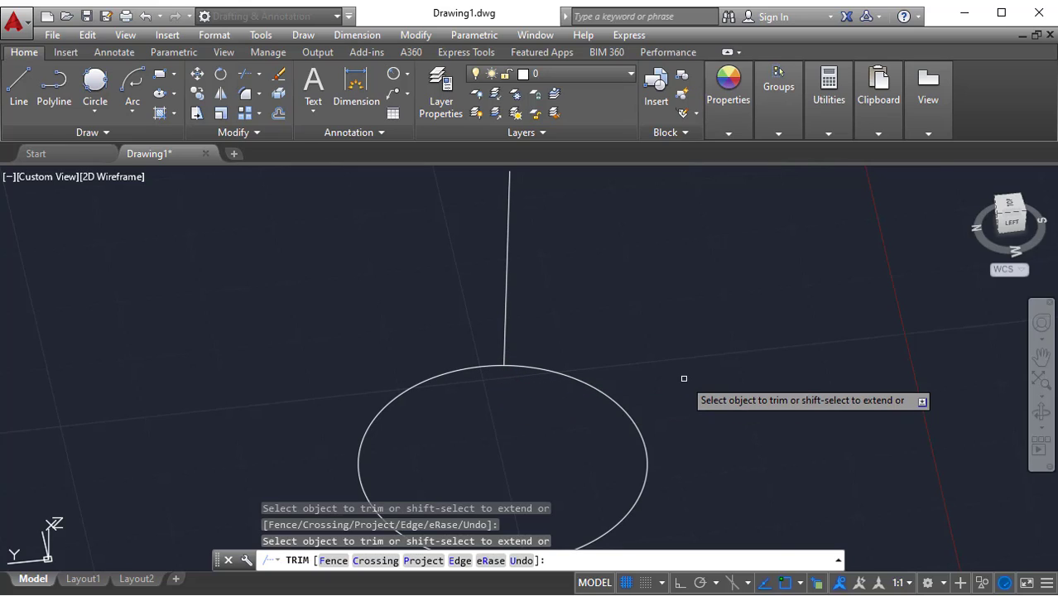
{"action": "middle_click_drag", "start_coordinate": [682, 328], "coordinate": [582, 369], "text": "shift"}
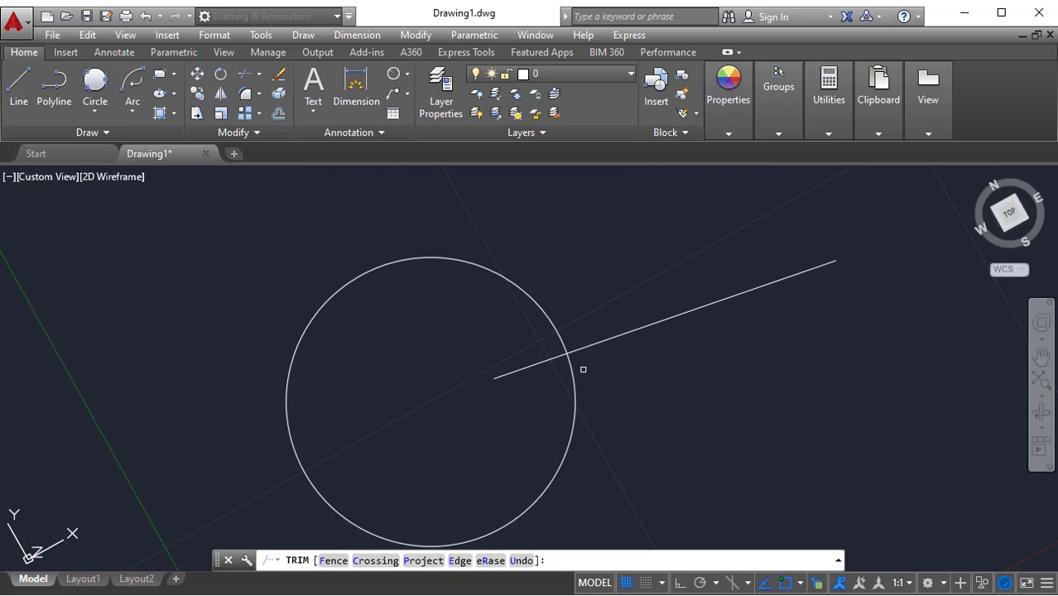
{"action": "middle_click_drag", "start_coordinate": [637, 390], "coordinate": [569, 406], "text": "shift"}
{"action": "mouse_move", "coordinate": [631, 385]}
{"action": "middle_mouse_down", "text": "shift"}
{"action": "mouse_move", "coordinate": [567, 477]}
{"action": "mouse_move", "coordinate": [628, 374]}
{"action": "middle_mouse_up", "text": "shift"}
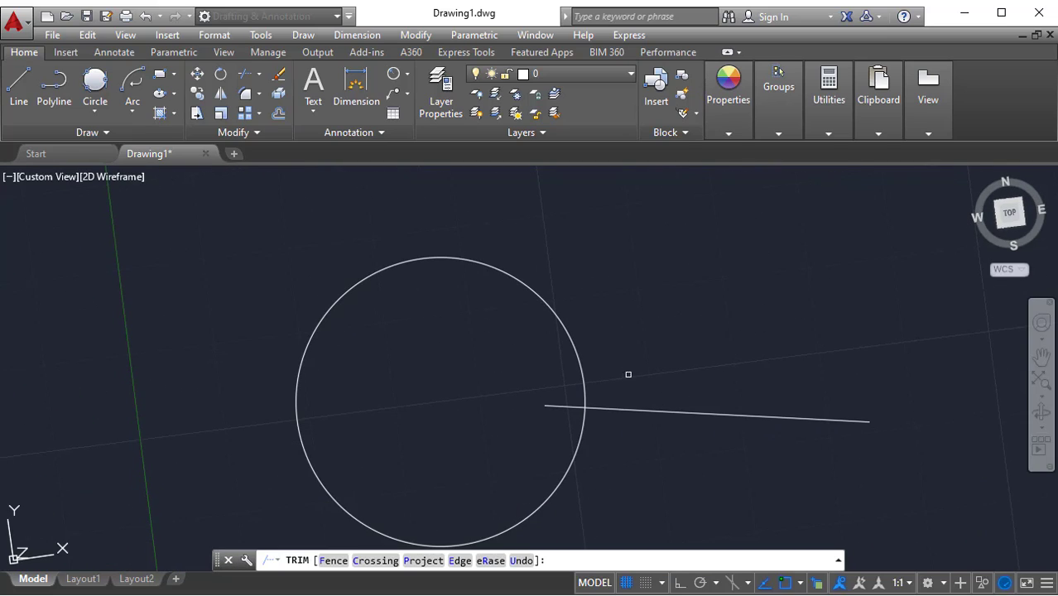
{"action": "middle_click_drag", "start_coordinate": [624, 473], "coordinate": [584, 431], "text": "shift"}
{"action": "left_click", "coordinate": [557, 394]}
{"action": "scroll", "coordinate": [585, 432], "scroll_direction": "up", "scroll_amount": 4}
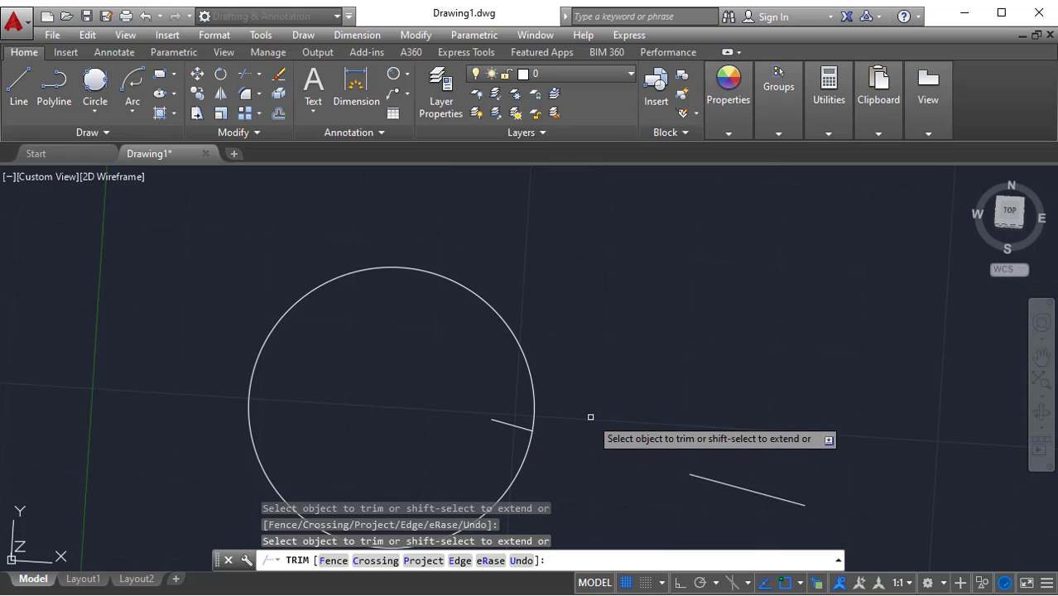
{"action": "scroll", "coordinate": [590, 418], "scroll_direction": "down", "scroll_amount": 3}
Step: Cancel Trim at its Project option and restore the top view of the circle and the line pieces
{"action": "left_click", "coordinate": [423, 560]}
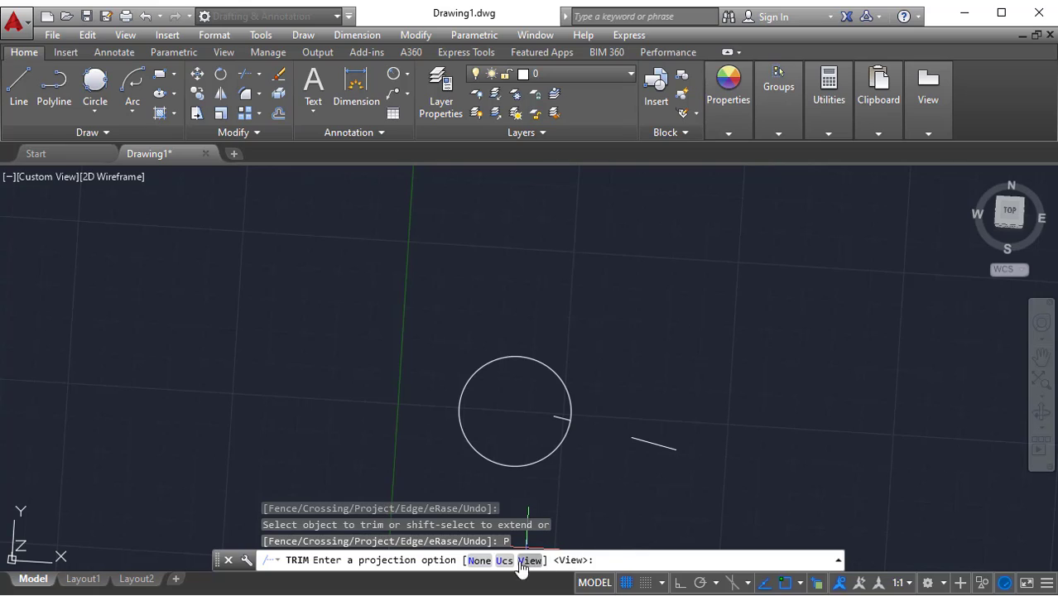
{"action": "key", "text": "Escape"}
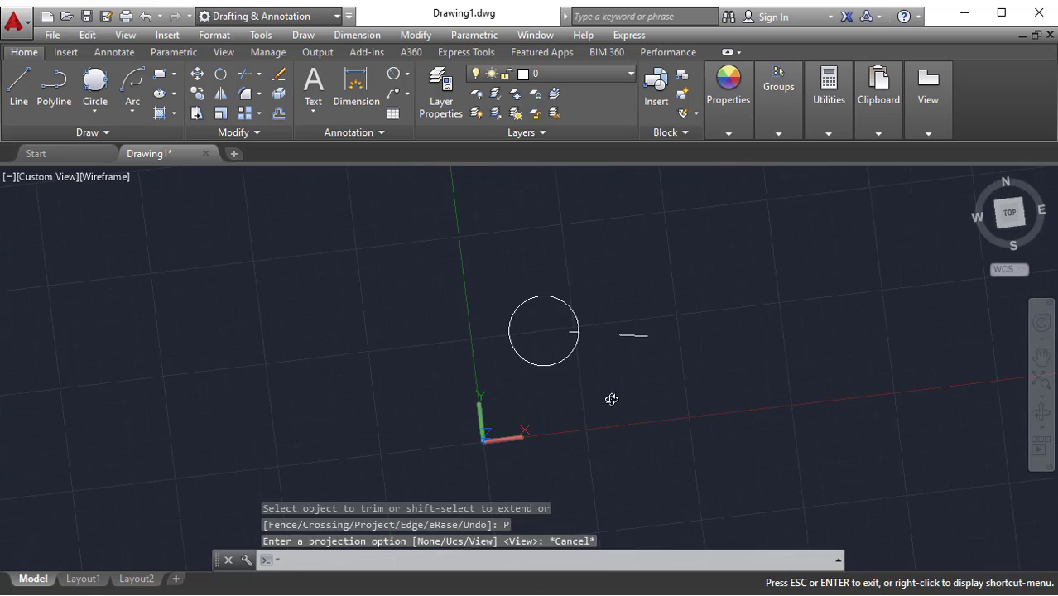
{"action": "middle_click_drag", "start_coordinate": [611, 399], "coordinate": [565, 399], "text": "shift"}
{"action": "left_click", "coordinate": [430, 39]}
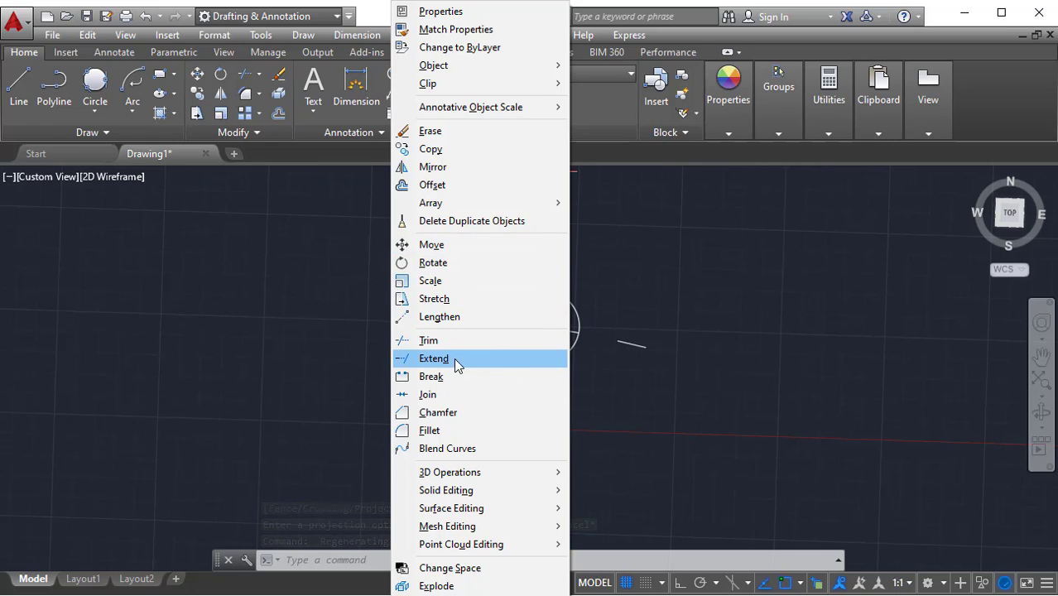
{"action": "left_click", "coordinate": [643, 362]}
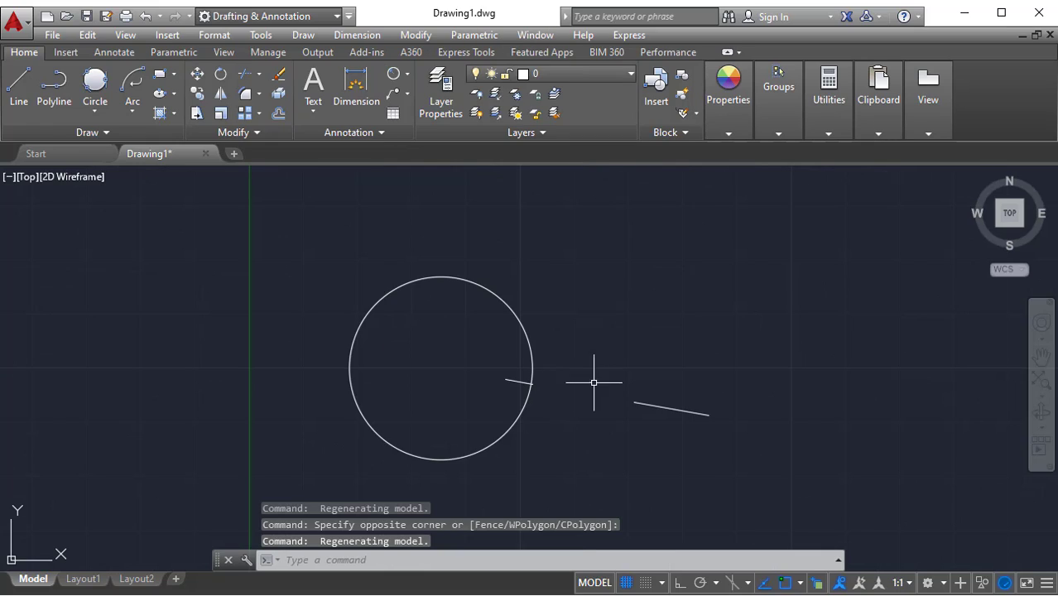
Step: Using all objects as Extend boundaries, extend the inner line piece across the circle and the outer piece back to the circle
{"action": "key", "text": "Return"}
{"action": "key", "text": "Return"}
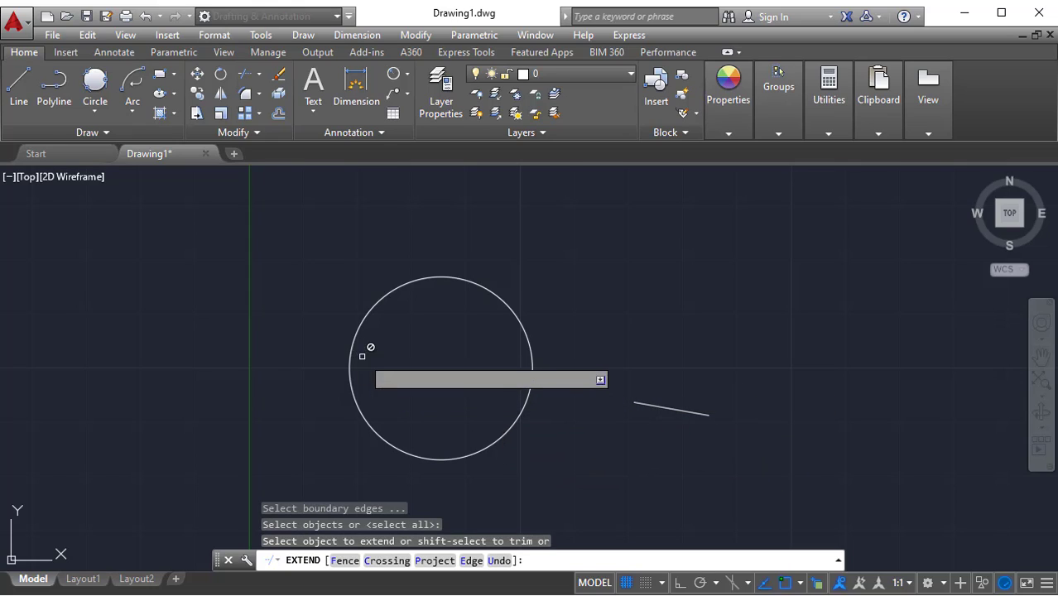
{"action": "left_click", "coordinate": [506, 378]}
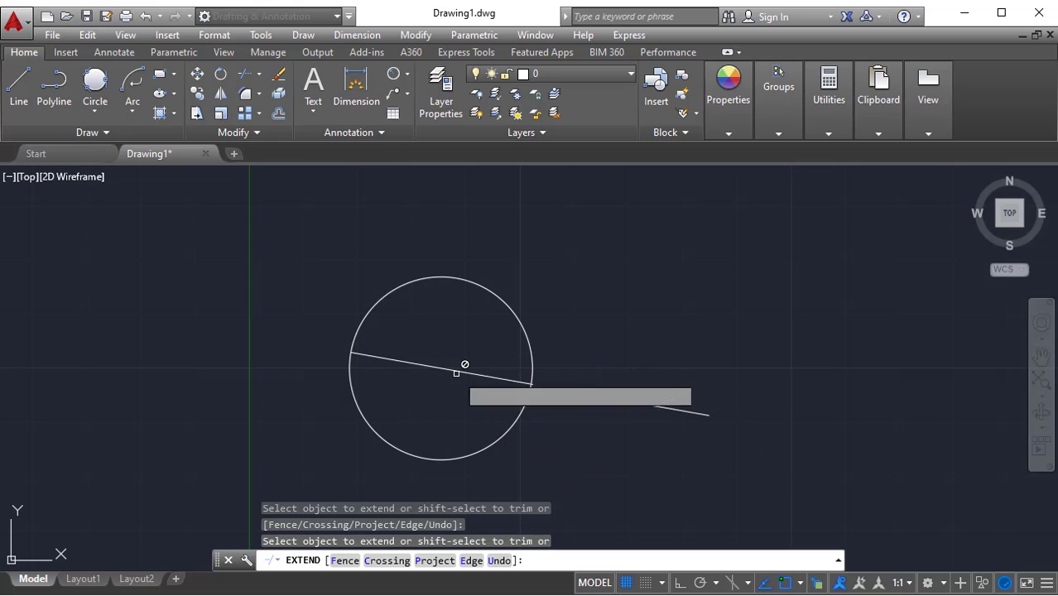
{"action": "scroll", "coordinate": [514, 377], "scroll_direction": "up", "scroll_amount": 5}
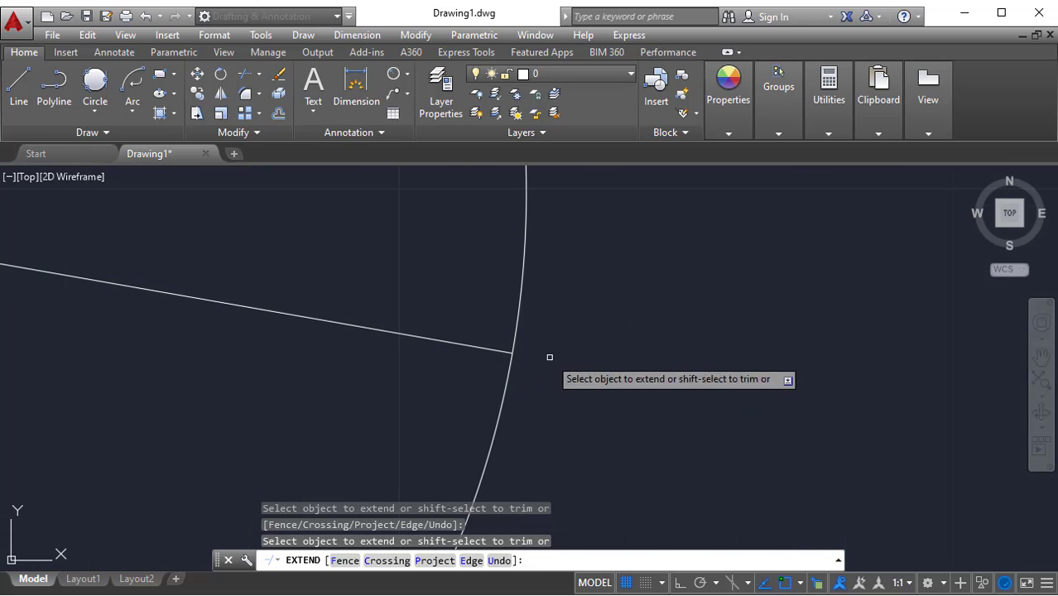
{"action": "scroll", "coordinate": [595, 371], "scroll_direction": "down", "scroll_amount": 3}
{"action": "scroll", "coordinate": [622, 390], "scroll_direction": "down", "scroll_amount": 3}
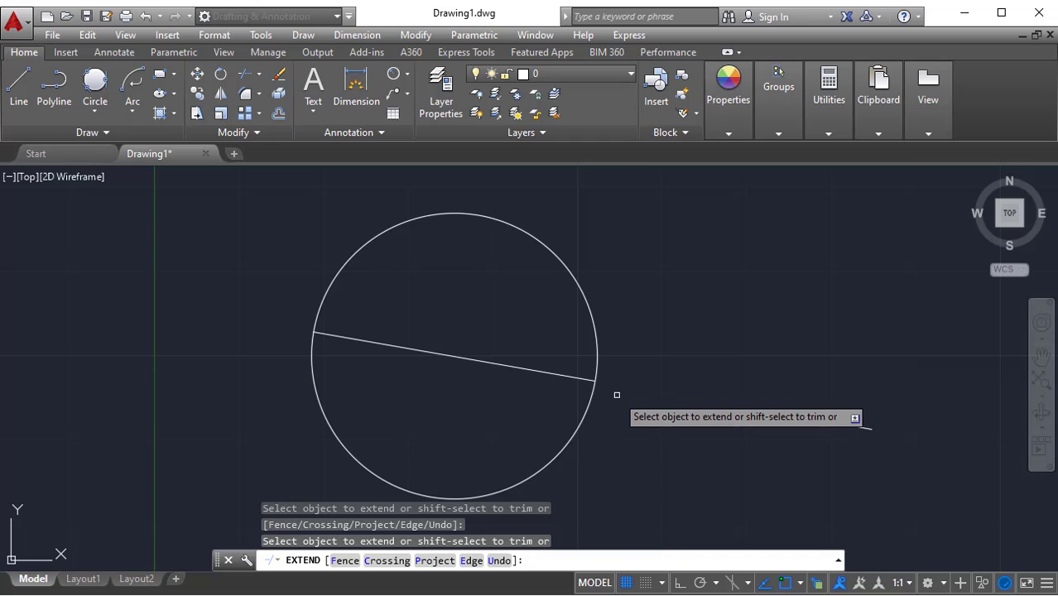
{"action": "middle_click_drag", "start_coordinate": [542, 436], "coordinate": [578, 408]}
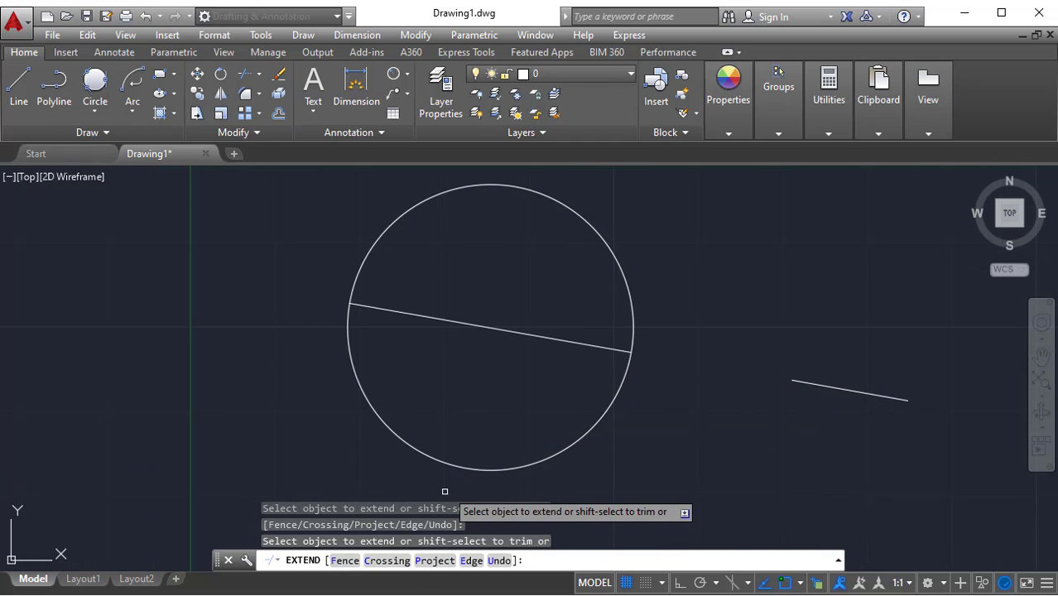
{"action": "left_click", "coordinate": [799, 382]}
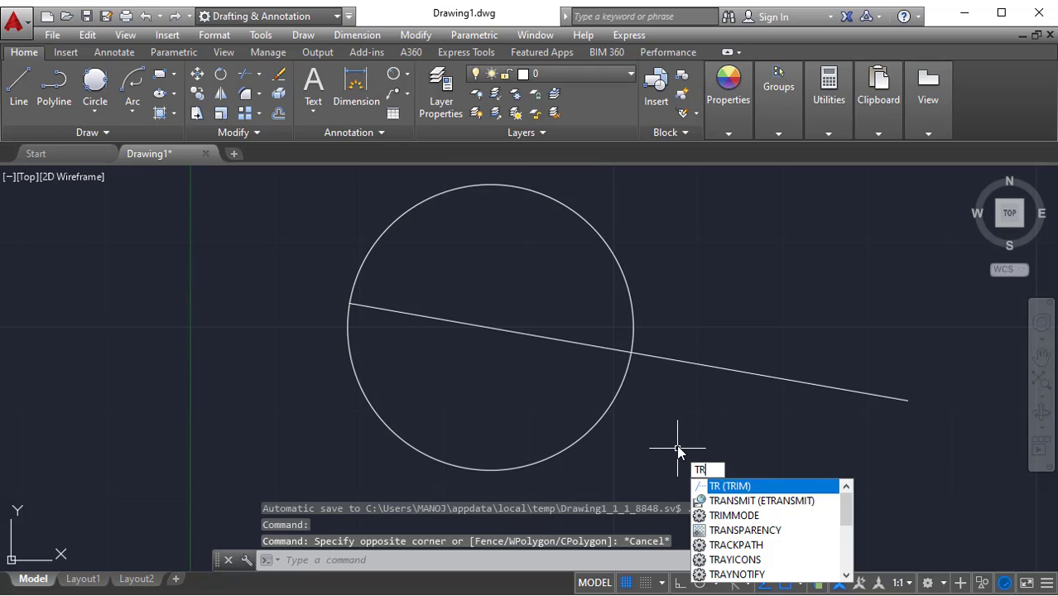
Step: Start Trim with all objects as cutting edges for the circle and the extended lines
{"action": "key", "text": "Return"}
{"action": "key", "text": "Return"}
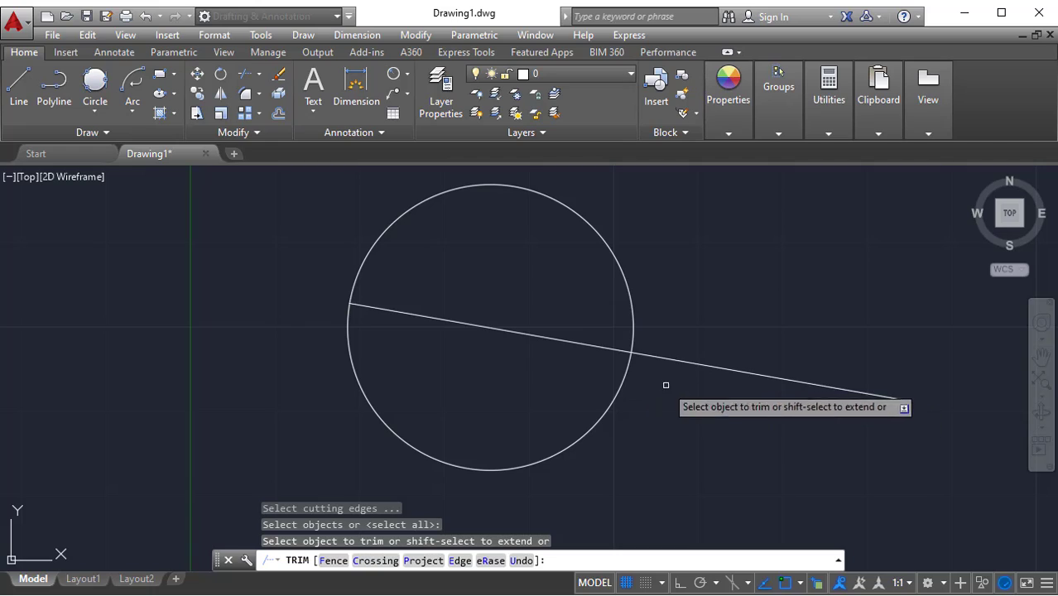
{"action": "middle_click_drag", "start_coordinate": [607, 346], "coordinate": [649, 343]}
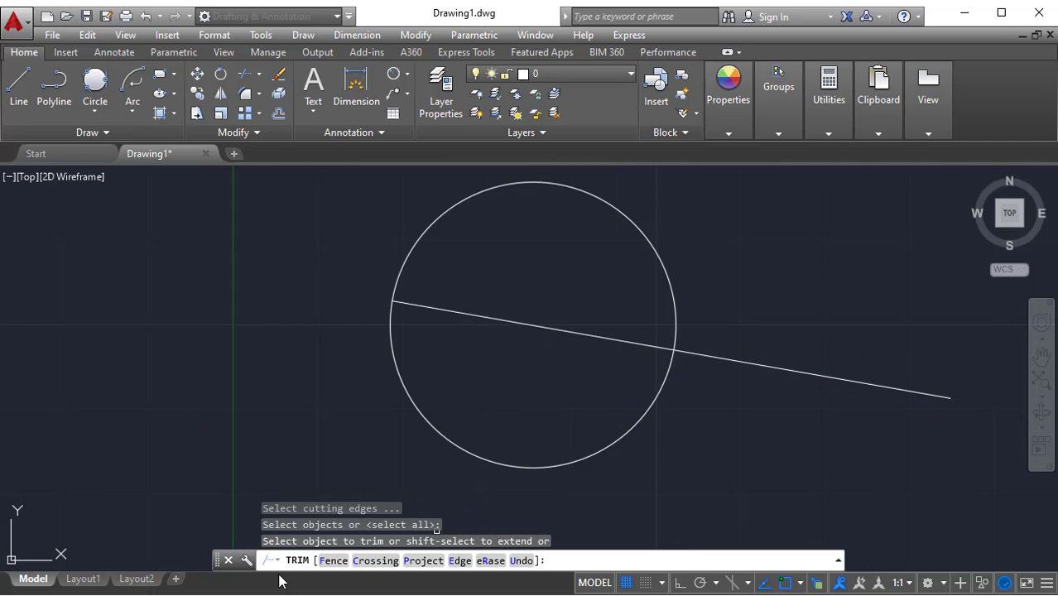